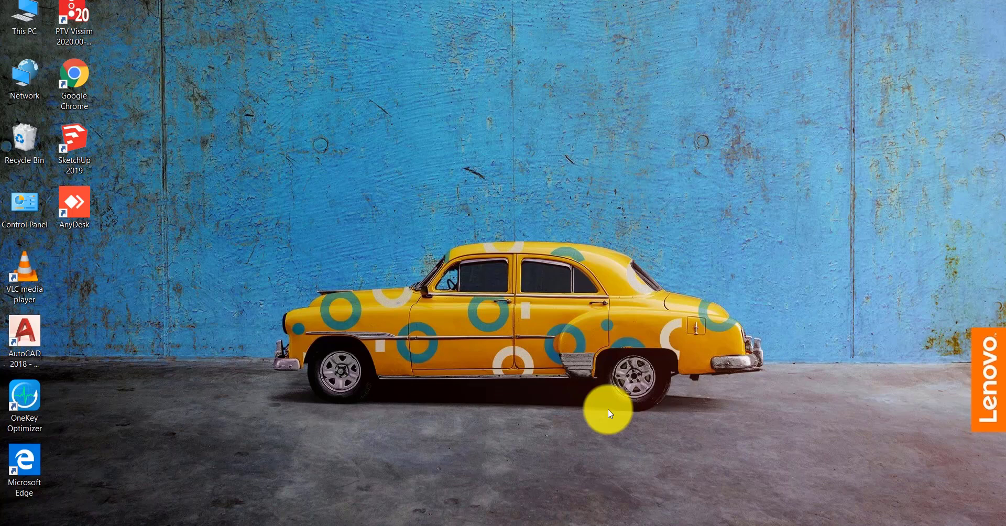
# Step: Start SketchUp 2019 and create a new model from the Simple template in inches
pyautogui.doubleClick(79, 136)
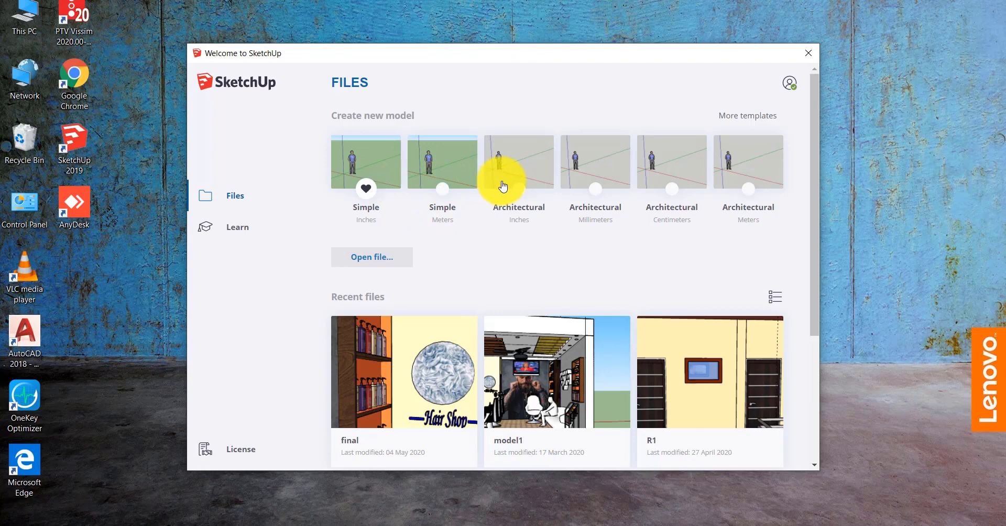
pyautogui.click(366, 187)
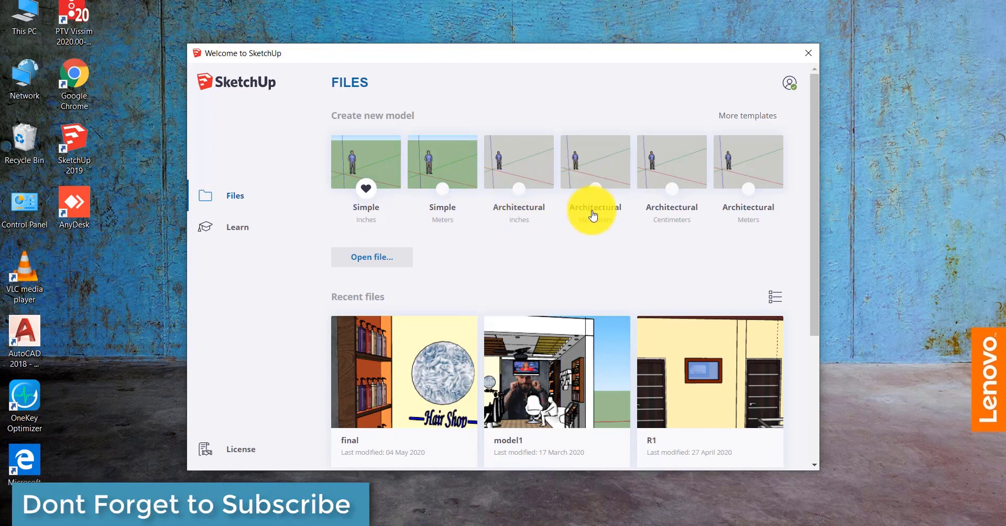
pyautogui.click(376, 179)
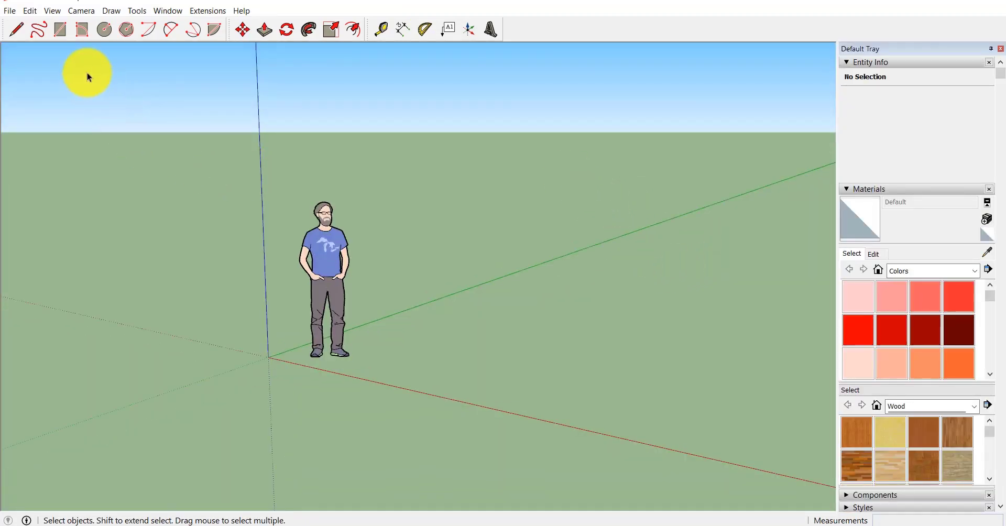
# Step: Display the Large Tool Set toolbar
pyautogui.click(16, 29)
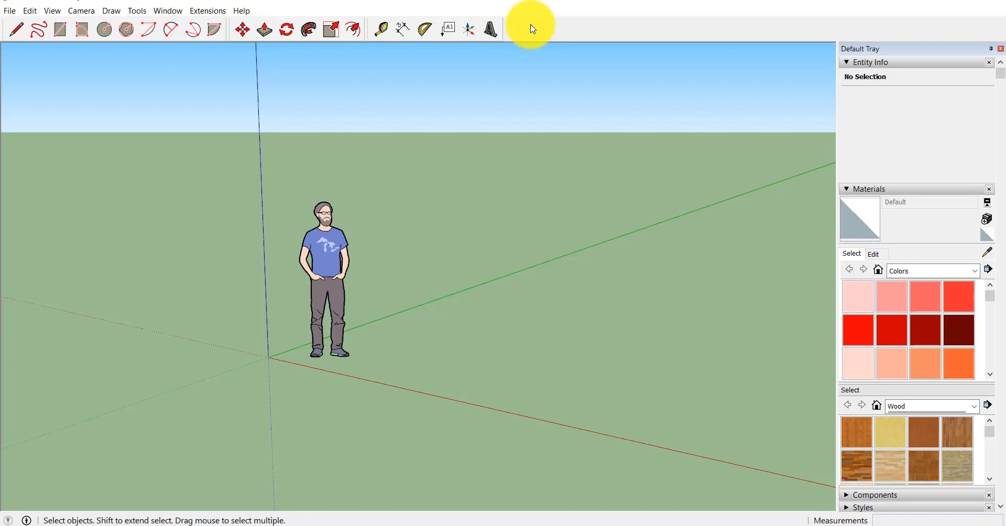
pyautogui.rightClick(533, 29)
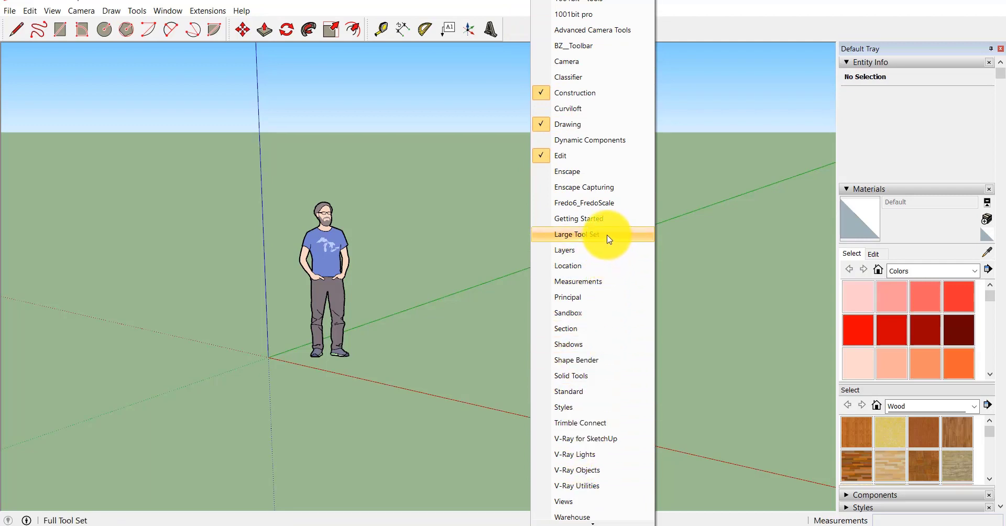
pyautogui.click(577, 235)
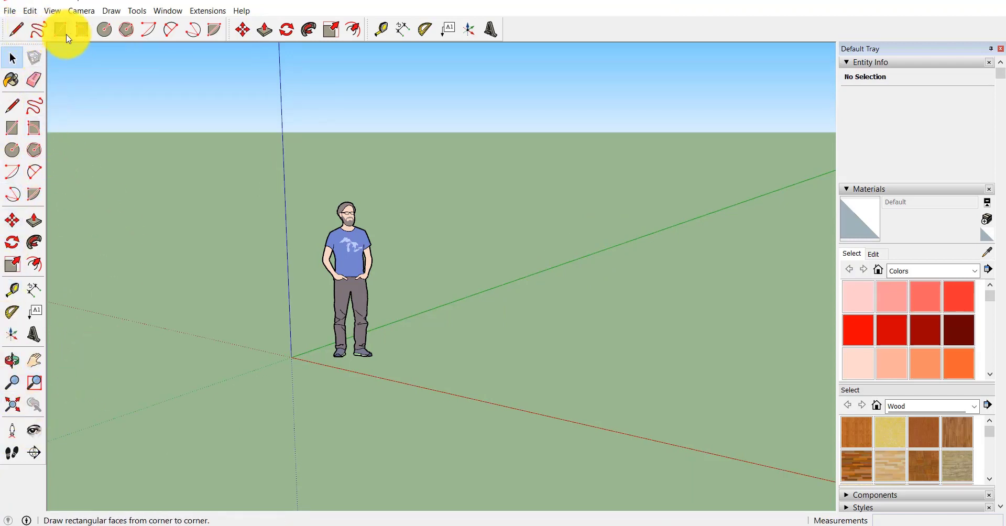
# Step: Hide the Construction, Drawing and Edit toolbars
pyautogui.rightClick(554, 35)
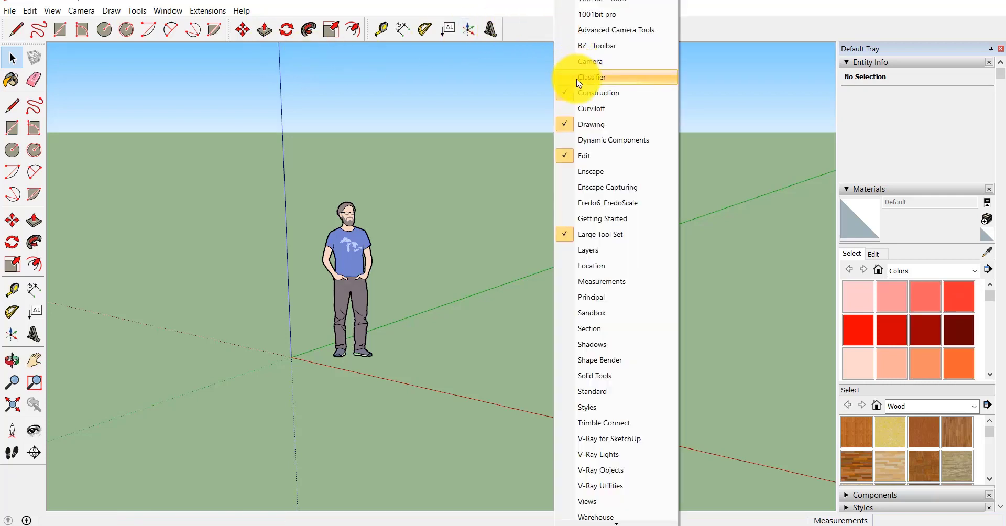
pyautogui.click(585, 94)
pyautogui.rightClick(575, 27)
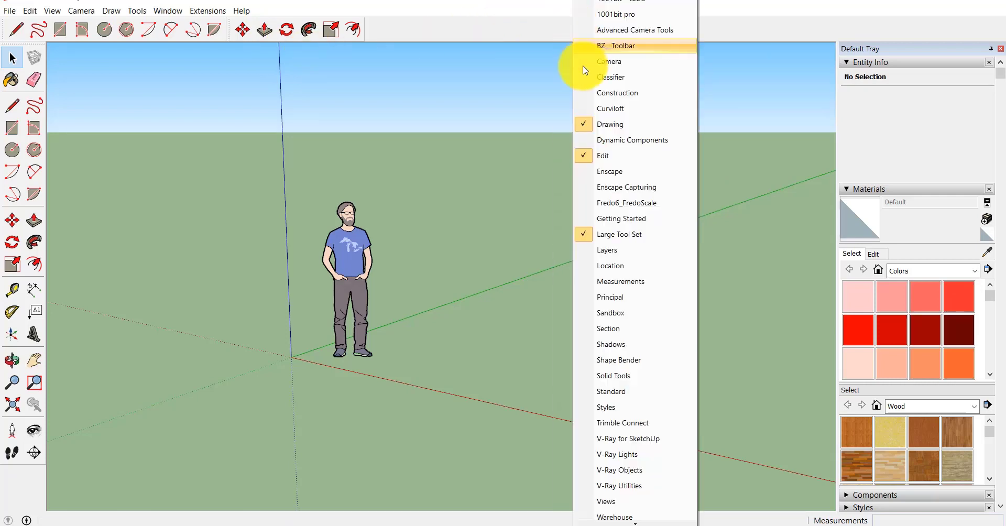
pyautogui.click(580, 128)
pyautogui.rightClick(569, 28)
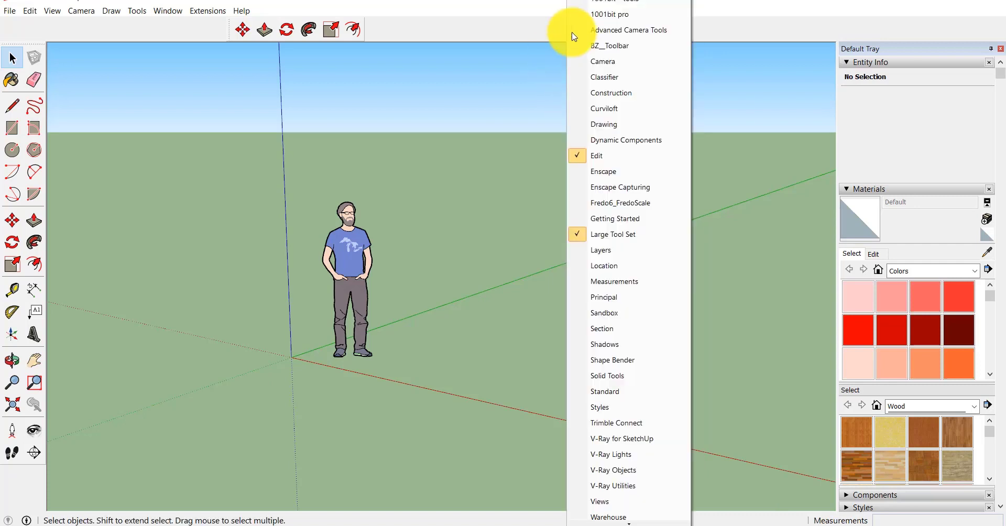
pyautogui.click(618, 157)
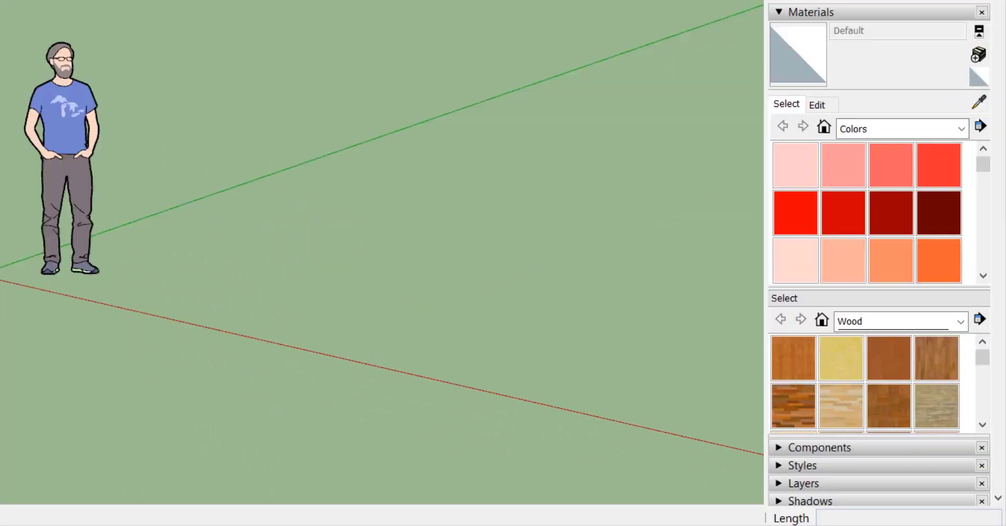
# Step: Draw a 10' line on the ground parallel to the red axis, in front of the green axis
pyautogui.scroll(-8, 879, 255)
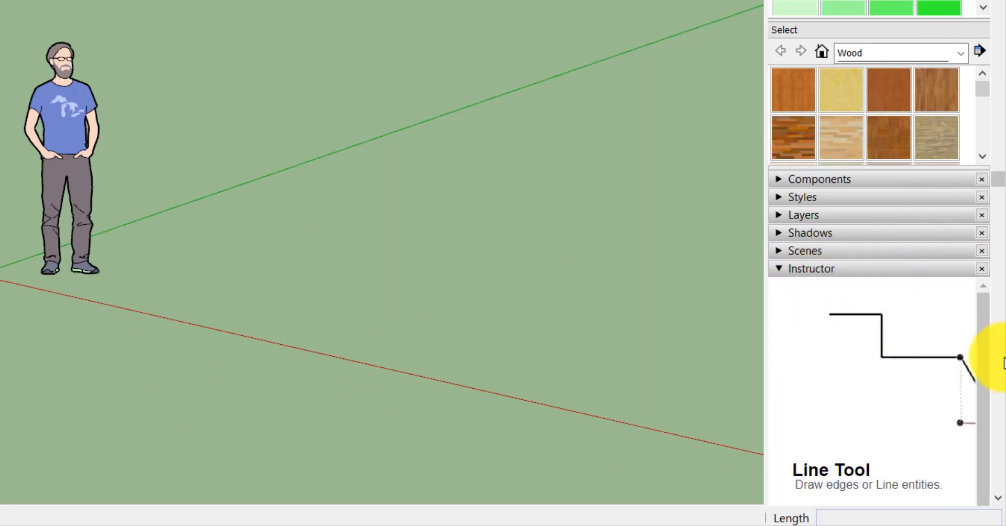
pyautogui.scroll(-4, 900, 186)
pyautogui.scroll(-7, 940, 241)
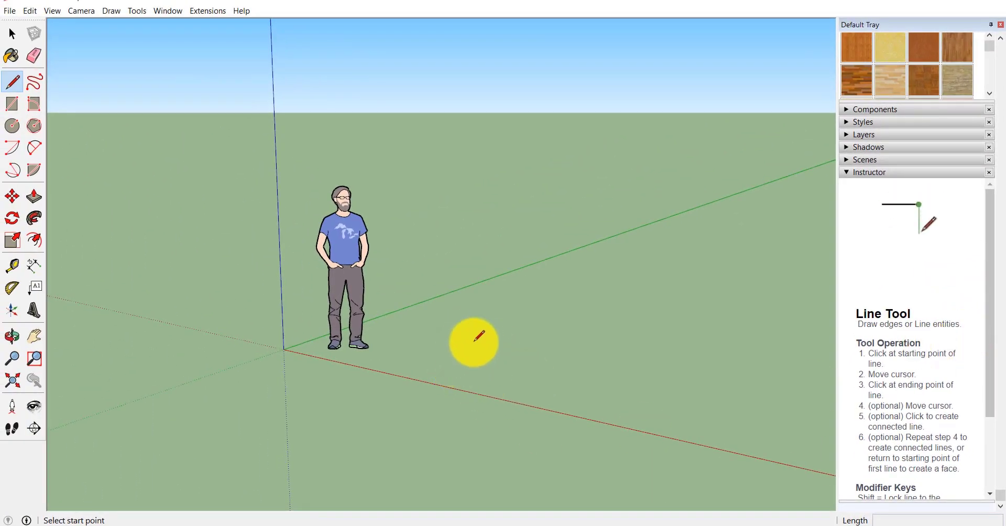
pyautogui.click(437, 332)
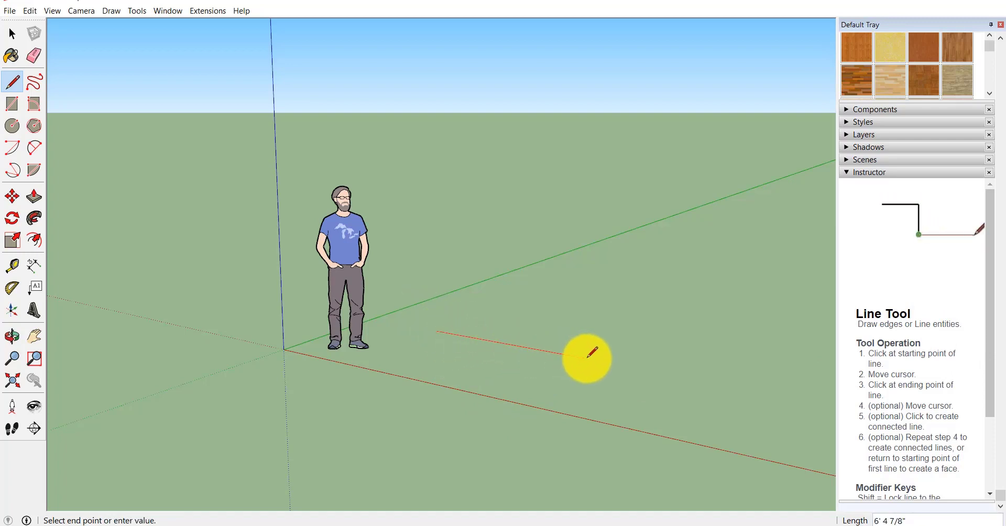
pyautogui.click(607, 362)
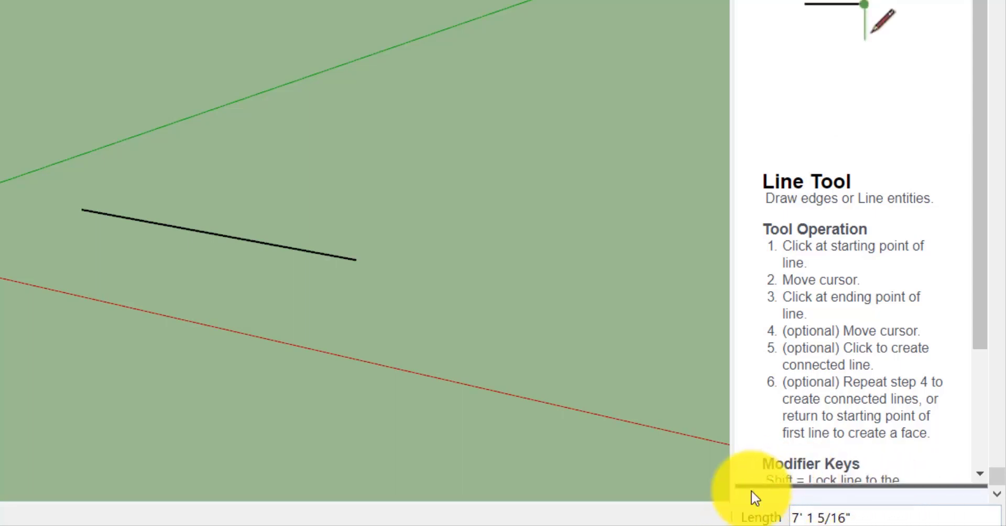
pyautogui.write('10')
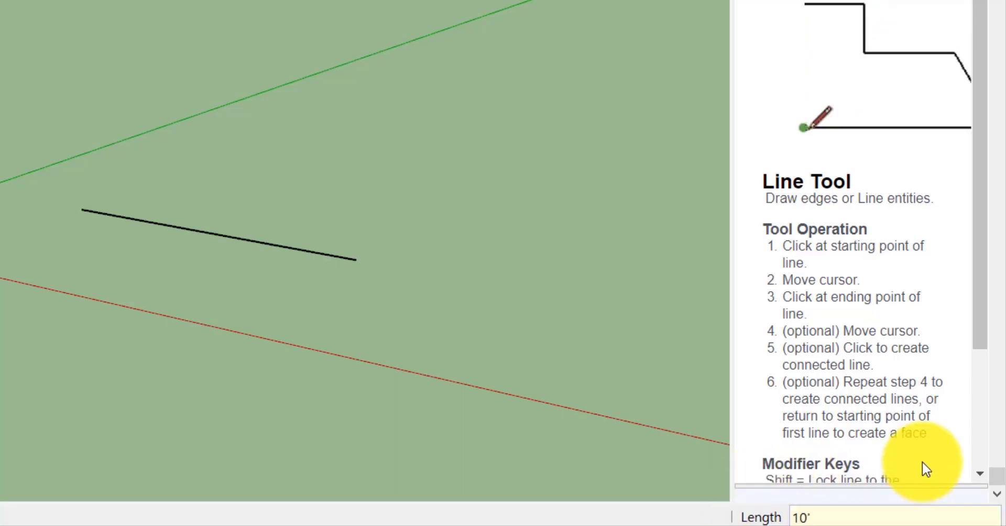
pyautogui.write("'")
pyautogui.press('Return')
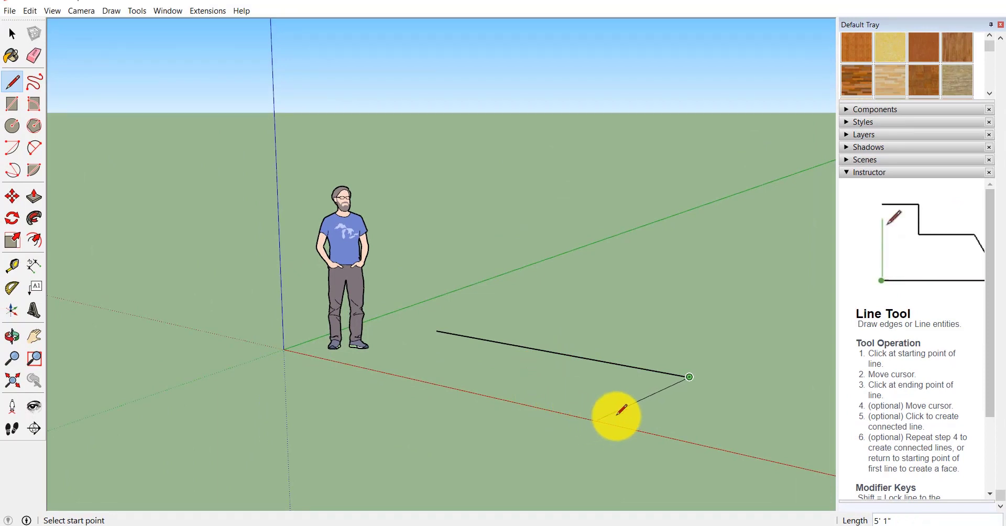
# Step: Continue from the line's far end with a 10' edge, an edge parallel to the first, and a closing edge to the start point
pyautogui.click(690, 377)
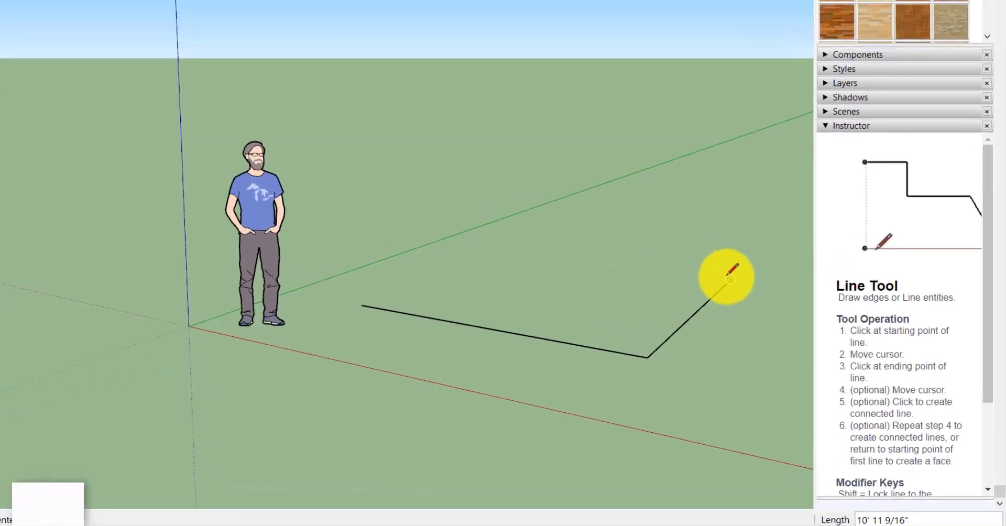
pyautogui.write("10'")
pyautogui.press('Return')
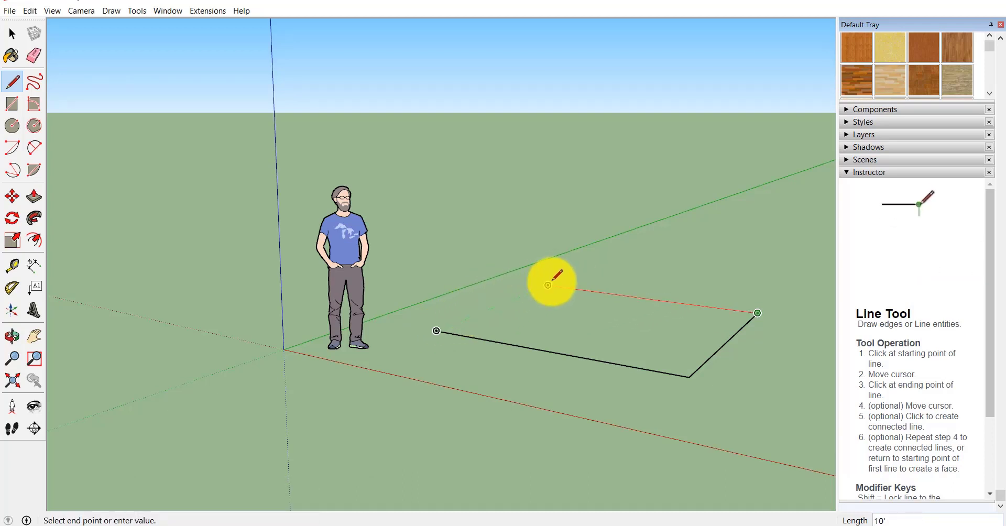
pyautogui.click(548, 285)
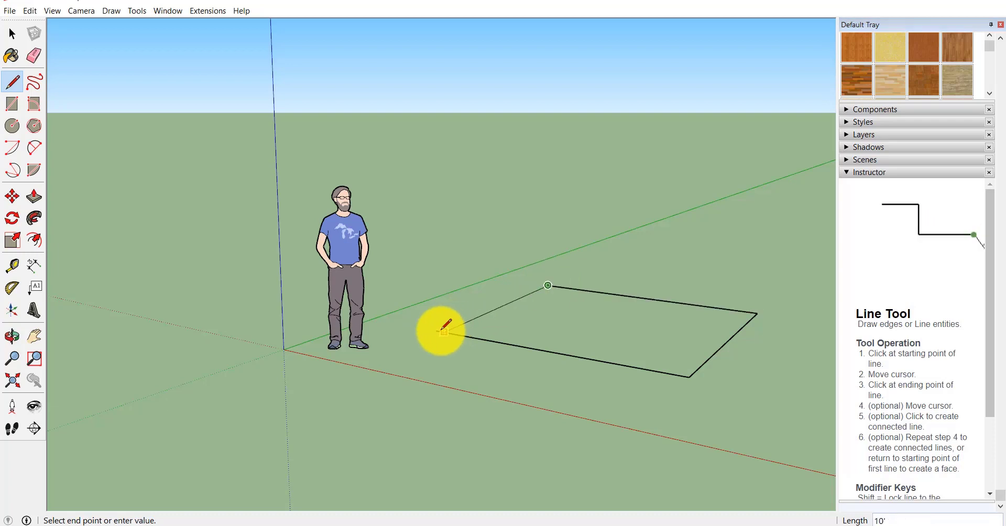
pyautogui.click(437, 331)
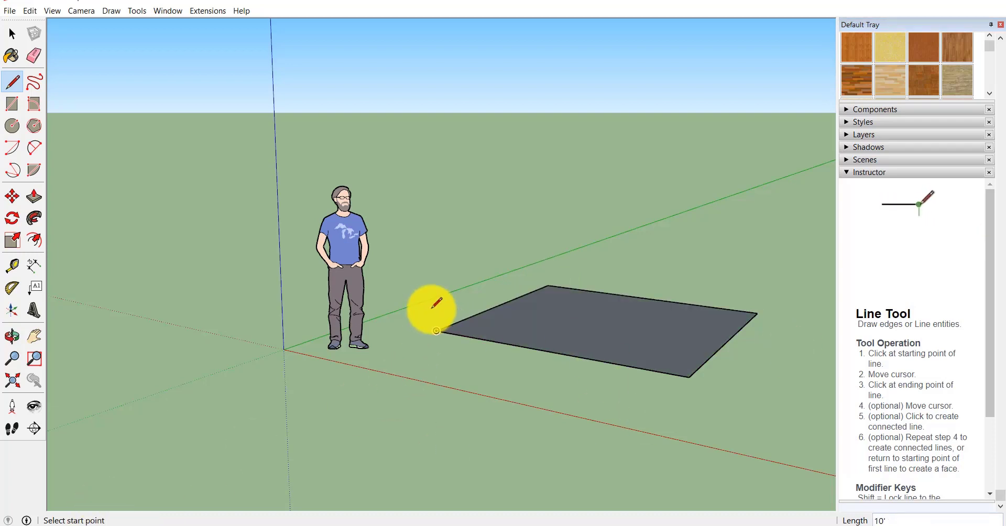
# Step: Examine the closed four-sided face from above and from oblique viewpoints
pyautogui.moveTo(434, 303); pyautogui.dragTo(479, 466, button='middle')
pyautogui.moveTo(393, 214); pyautogui.dragTo(454, 256, button='middle')
pyautogui.scroll(4, 449, 263)
pyautogui.scroll(-2, 387, 226)
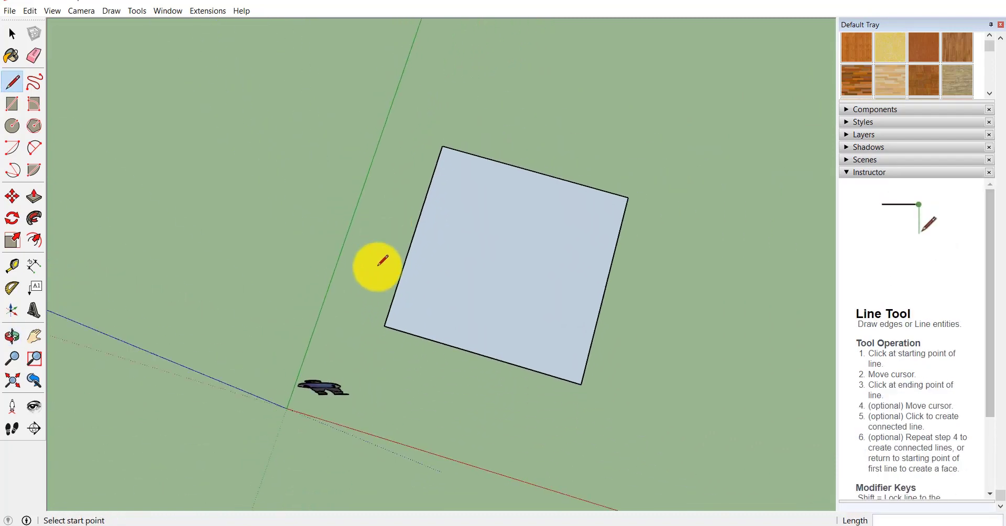
pyautogui.moveTo(372, 290); pyautogui.dragTo(399, 151, button='middle')
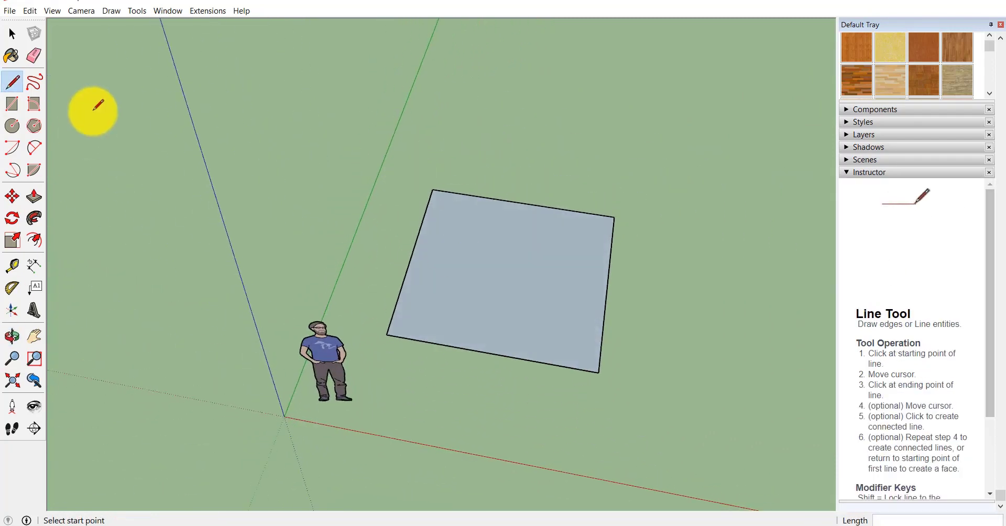
pyautogui.click(12, 34)
pyautogui.moveTo(249, 322)
pyautogui.mouseDown(button='middle')
pyautogui.moveTo(391, 370)
pyautogui.moveTo(341, 242)
pyautogui.moveTo(245, 331)
pyautogui.mouseUp(button='middle')
pyautogui.scroll(2, 245, 330)
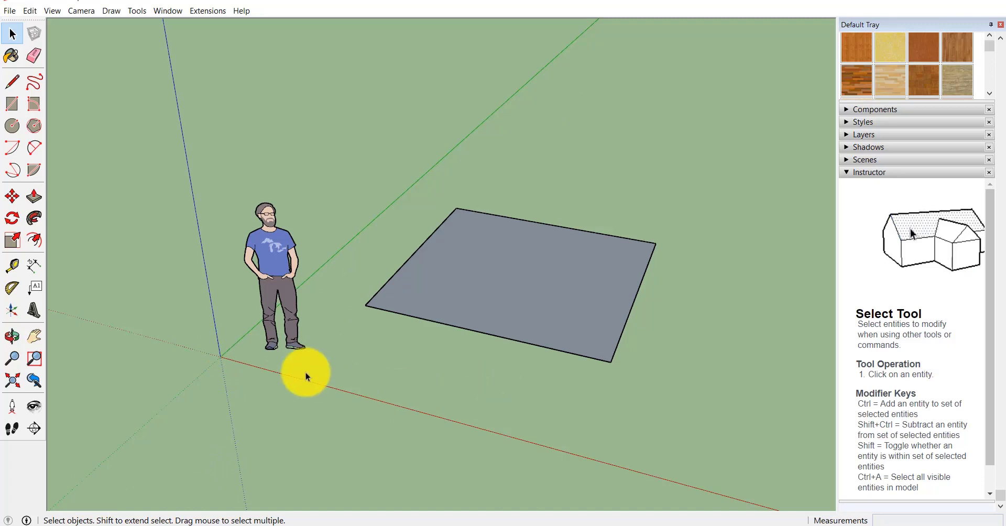
pyautogui.scroll(-2, 219, 344)
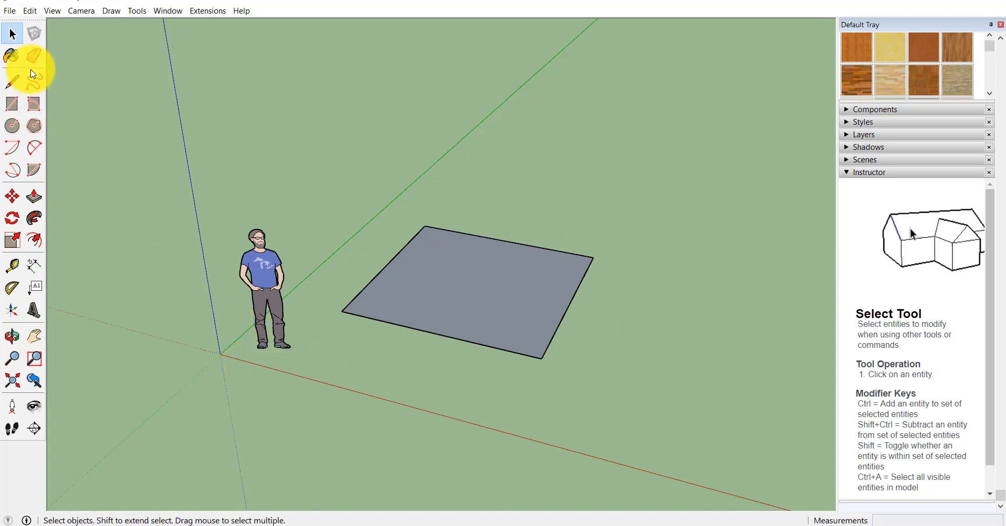
# Step: Draw a vertical line beside the human figure with its direction locked to the blue axis
pyautogui.click(12, 81)
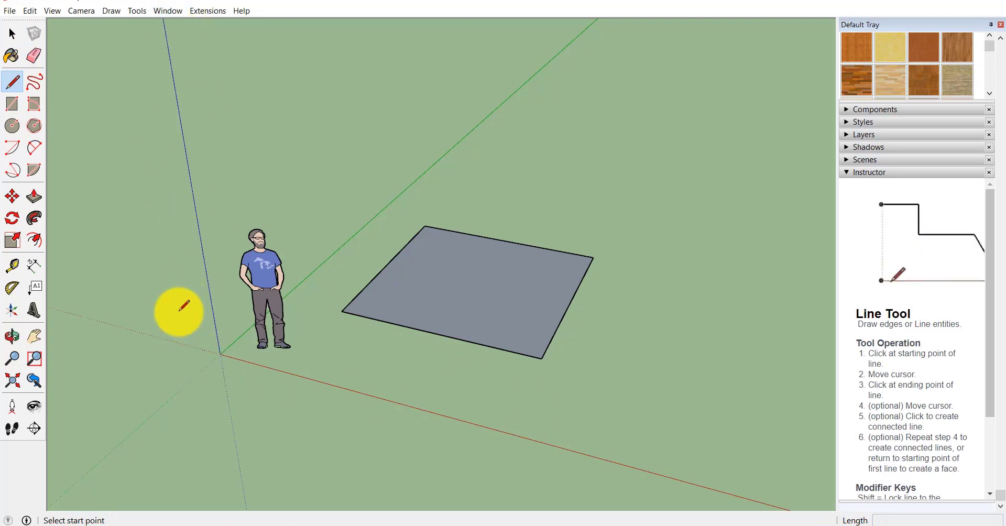
pyautogui.press('Up')
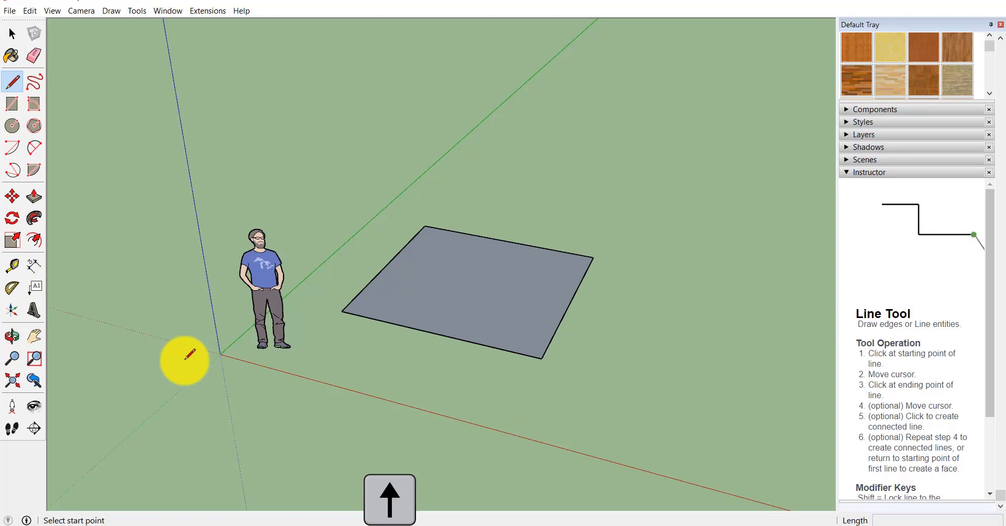
pyautogui.click(184, 360)
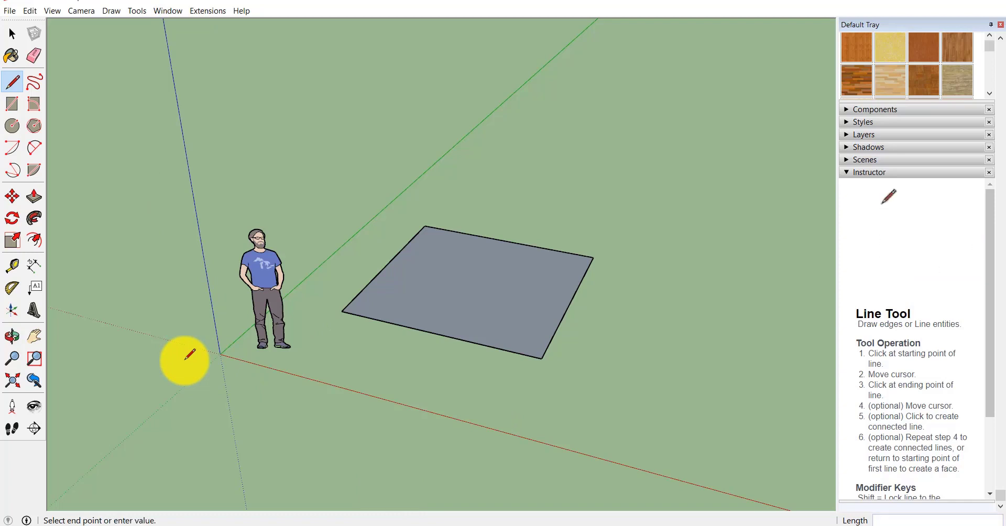
pyautogui.click(124, 58)
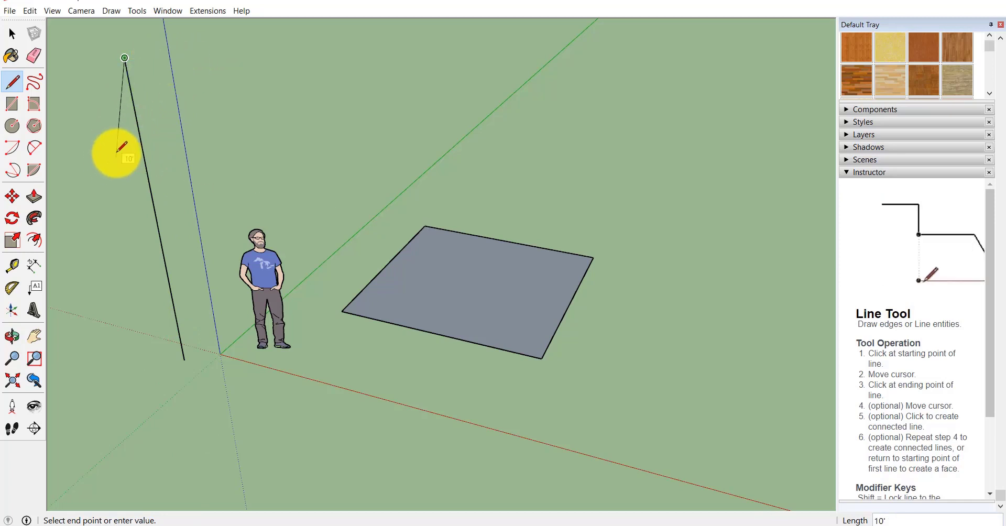
# Step: Extend the vertical line with an edge locked to the red axis and another locked to the green axis
pyautogui.press('Right')
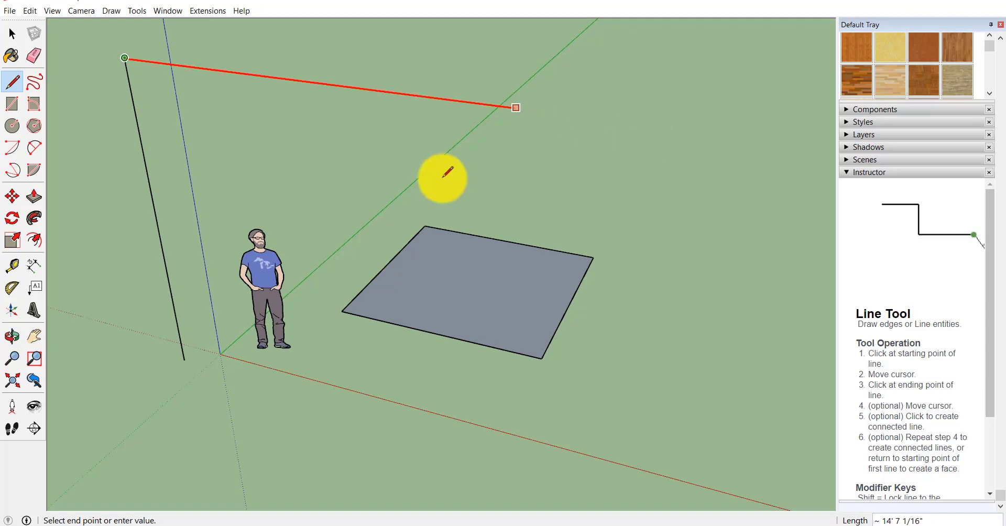
pyautogui.click(566, 153)
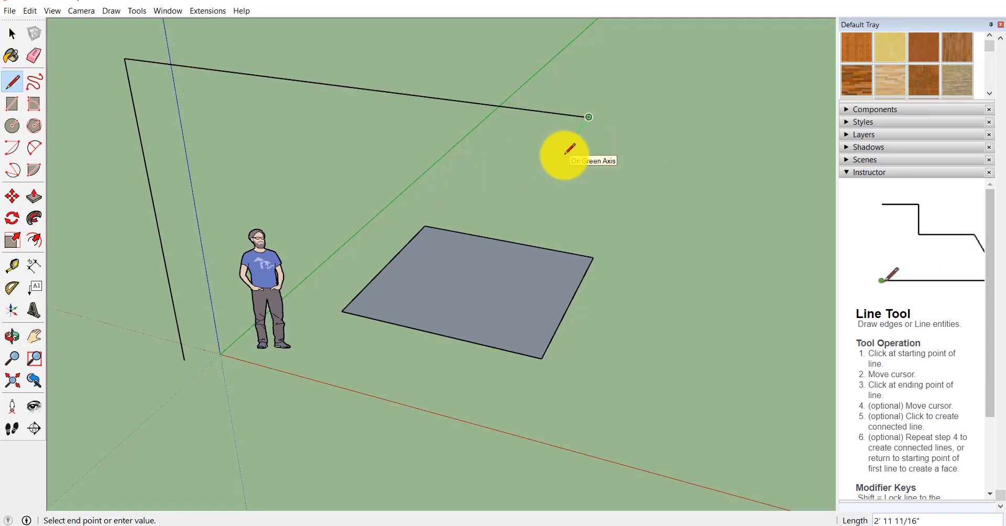
pyautogui.press('Left')
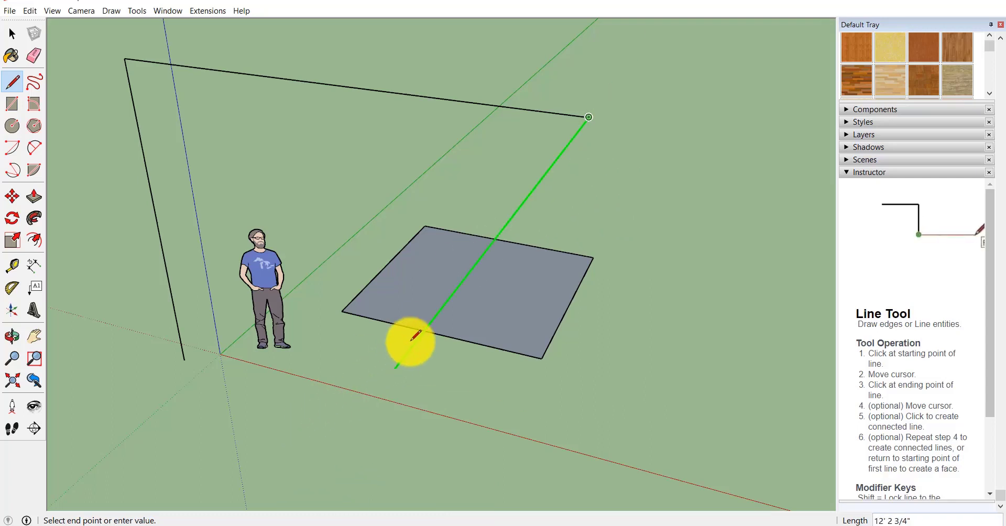
pyautogui.click(312, 455)
pyautogui.press('space')
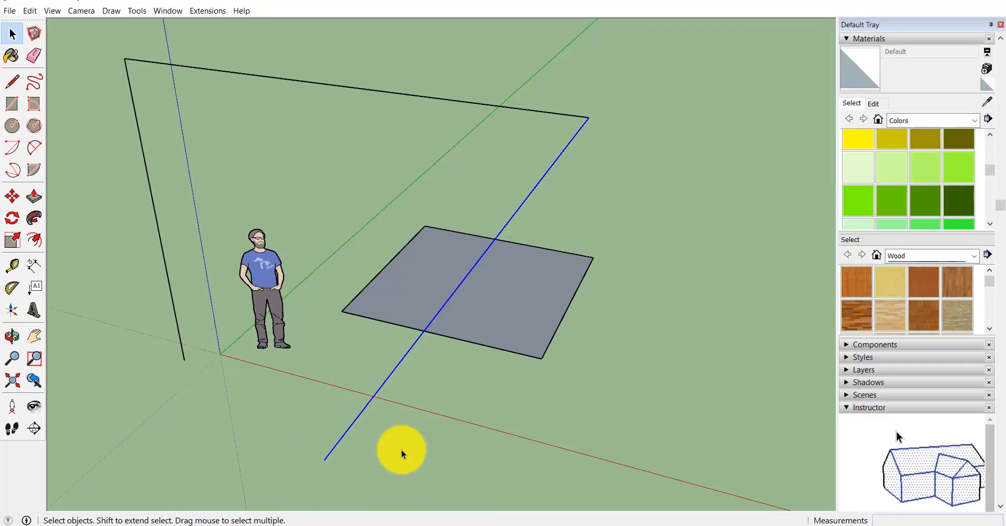
pyautogui.click(401, 451)
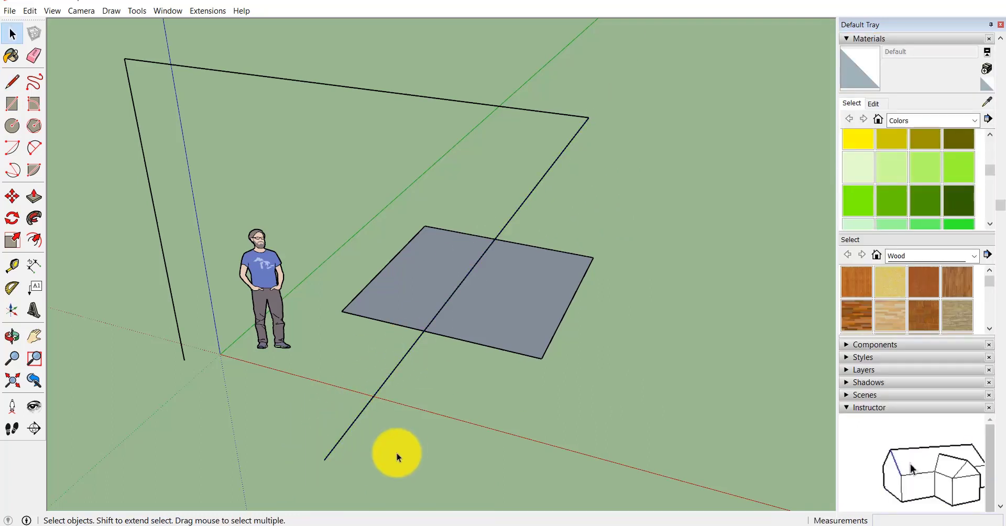
# Step: Delete the three connected axis-locked lines, keeping the four-sided face
pyautogui.moveTo(397, 454); pyautogui.dragTo(326, 394)
pyautogui.press('Delete')
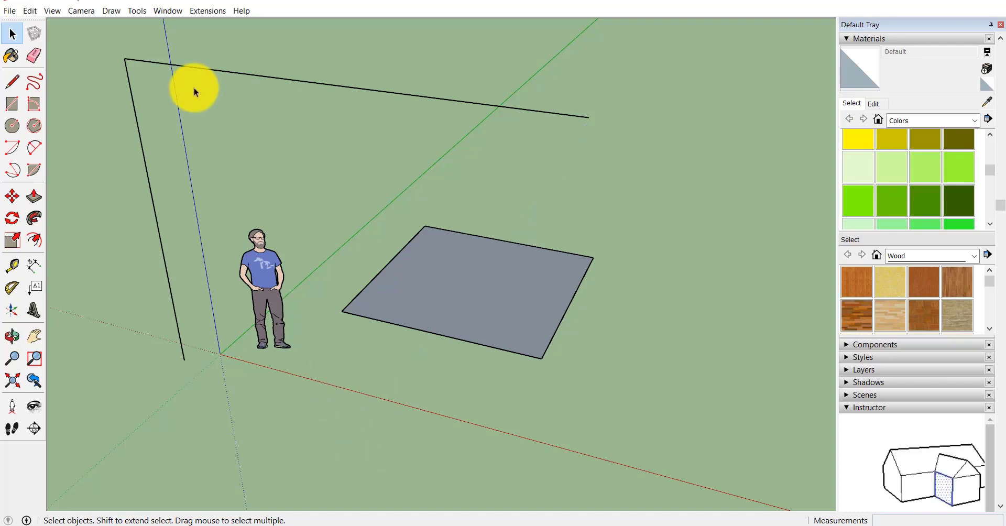
pyautogui.moveTo(194, 88); pyautogui.dragTo(93, 62)
pyautogui.press('Delete')
# Step: Divide the four-sided face with a diagonal line about 14' 1 11/16" long between the corner nearest the figure and the opposite one
pyautogui.press('l')
pyautogui.scroll(2, 361, 322)
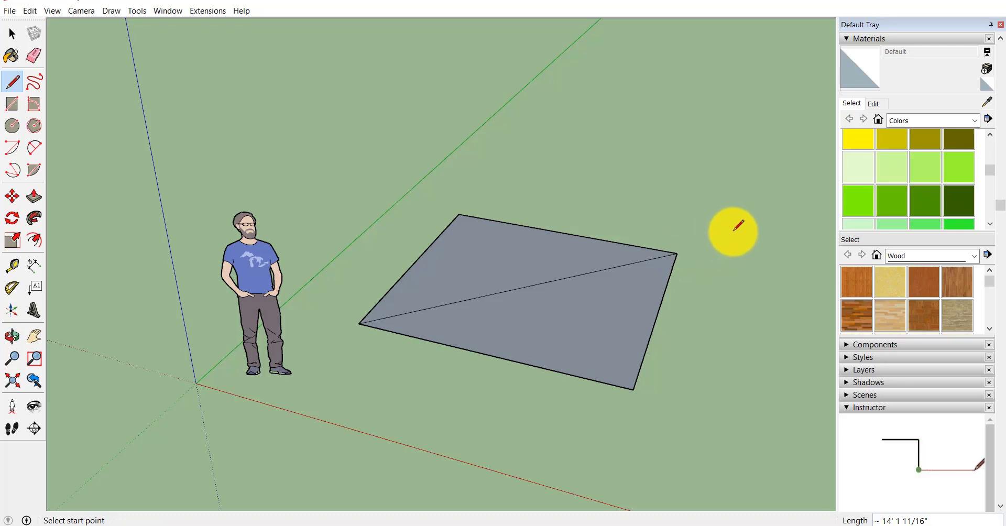
# Step: Draw a line about 11' 1" long outward from the divided face's far corner, continuing the direction of the diagonal
pyautogui.click(677, 254)
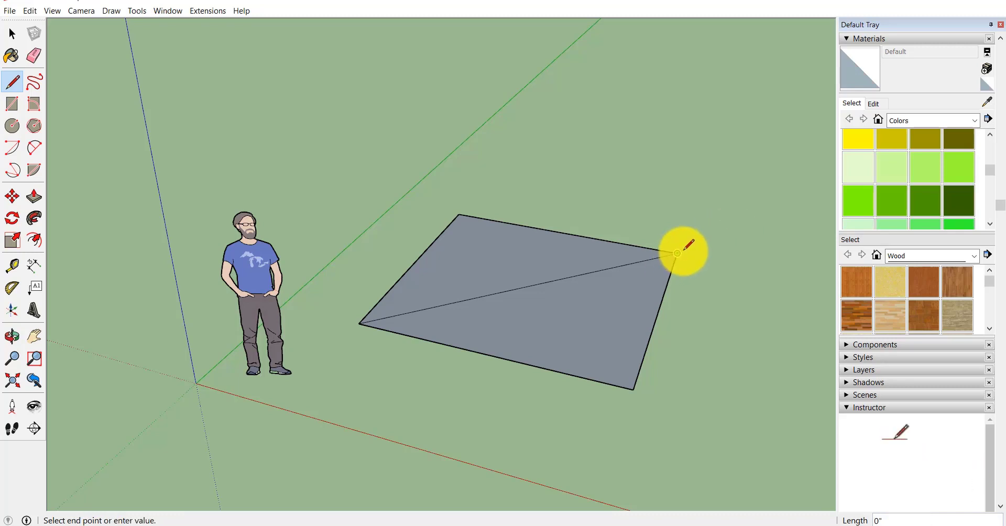
pyautogui.scroll(2, 720, 236)
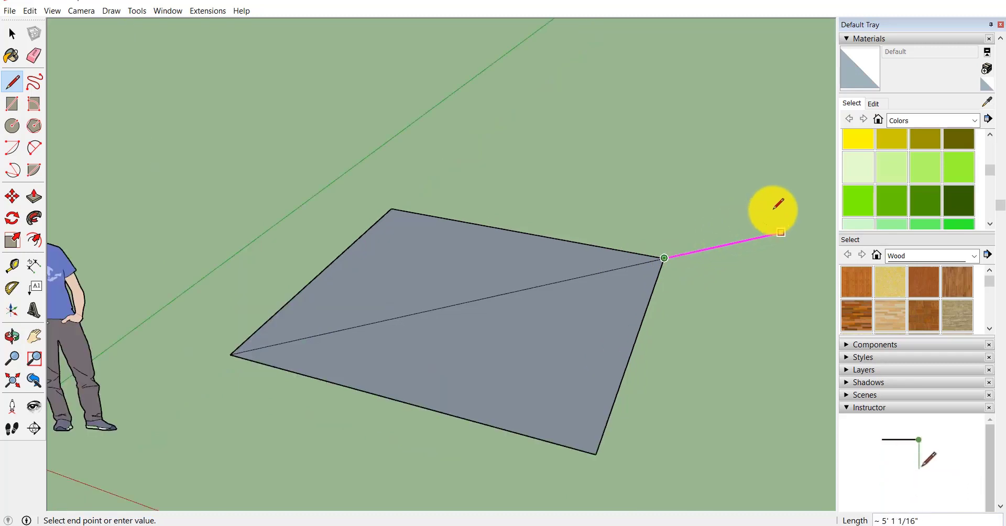
pyautogui.scroll(-2, 575, 262)
pyautogui.scroll(-1, 577, 260)
pyautogui.scroll(-2, 317, 332)
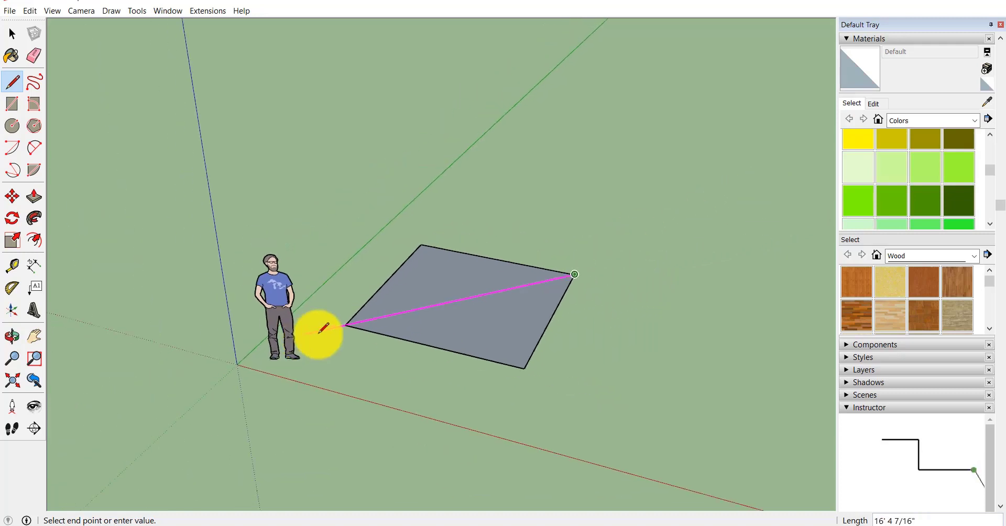
pyautogui.scroll(-2, 621, 223)
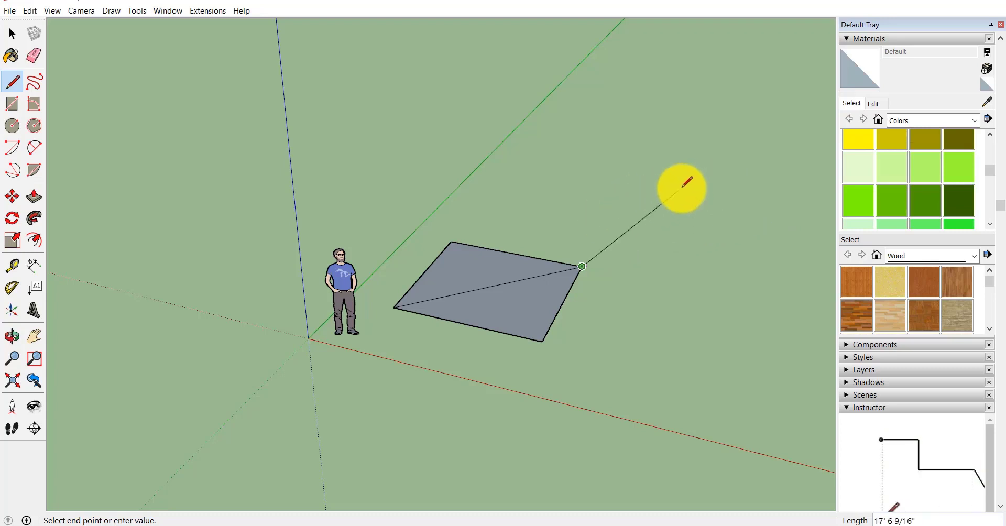
pyautogui.click(708, 239)
pyautogui.press('Escape')
pyautogui.scroll(5, 625, 262)
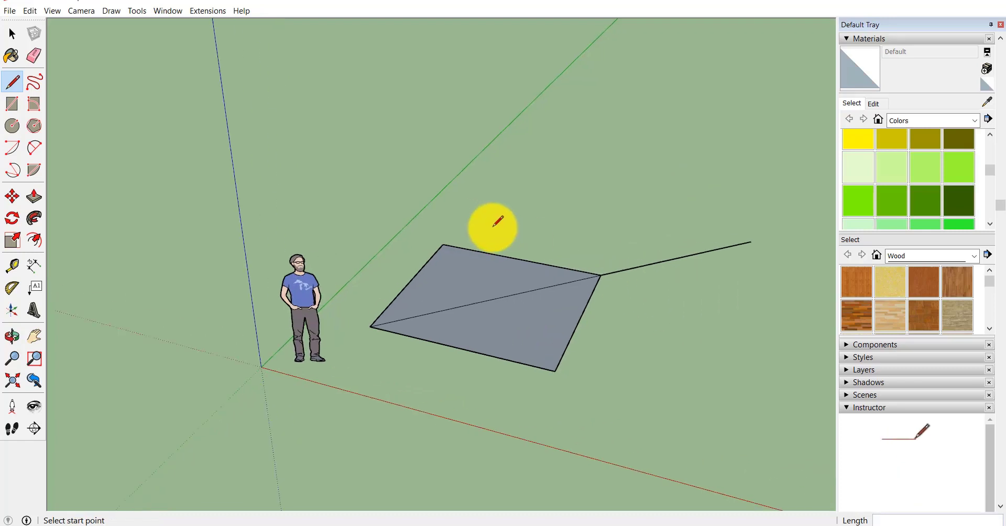
pyautogui.scroll(-1, 366, 272)
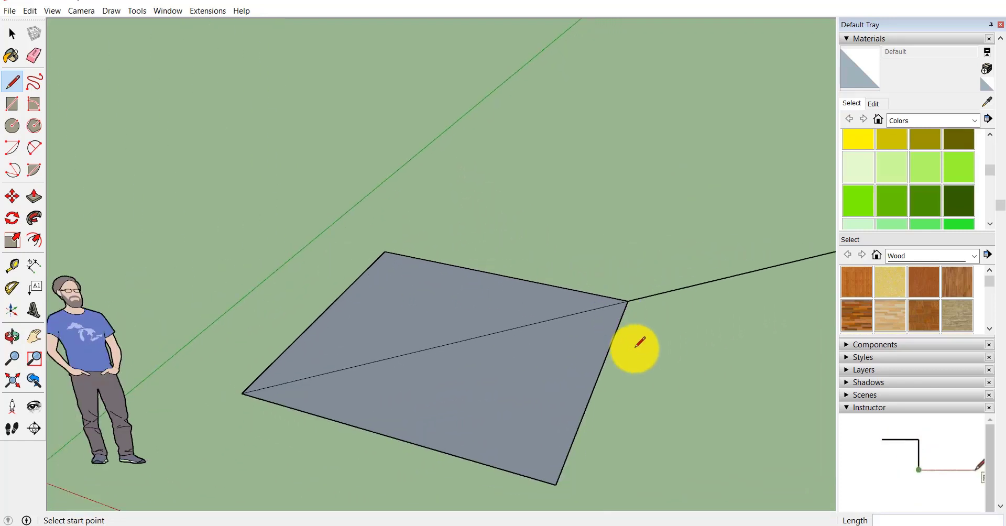
# Step: Set the length of the line extending from the divided face's far corner to 15' and clear the selection
pyautogui.press('space')
pyautogui.click(666, 294)
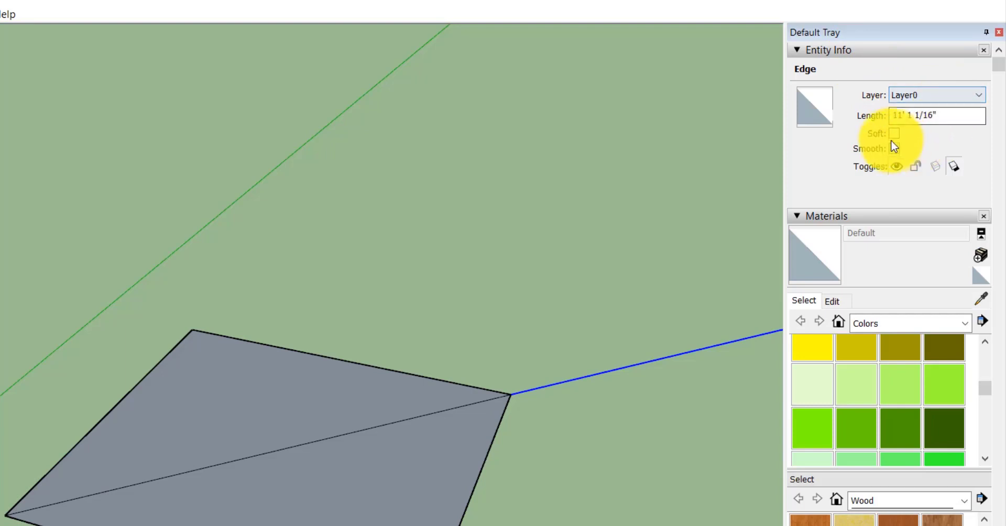
pyautogui.click(913, 118)
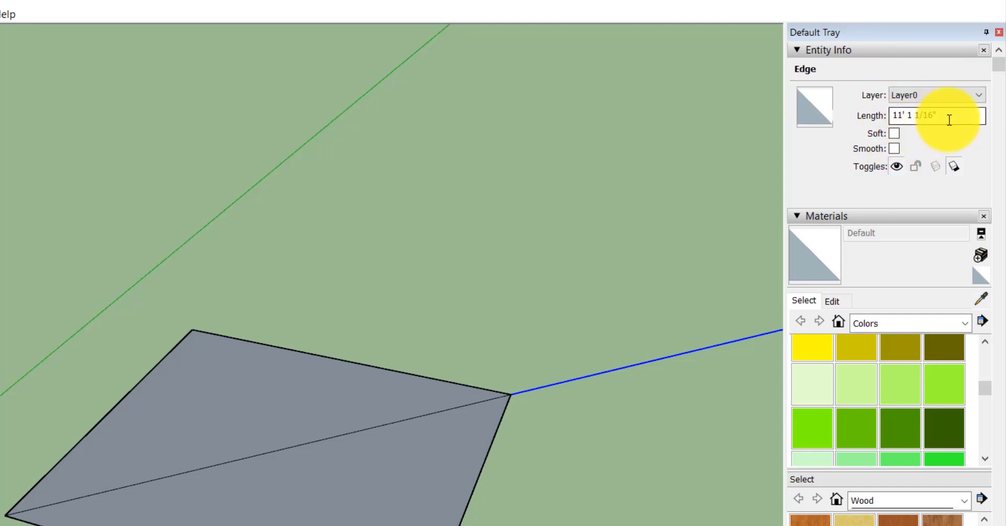
pyautogui.click(949, 119)
pyautogui.moveTo(950, 117); pyautogui.dragTo(876, 124)
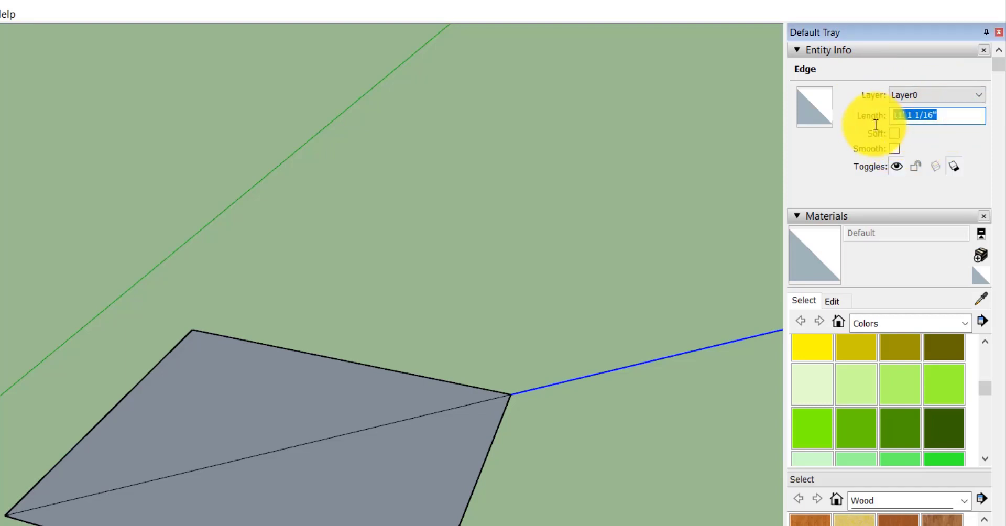
pyautogui.write("15'")
pyautogui.scroll(-1, 59, 458)
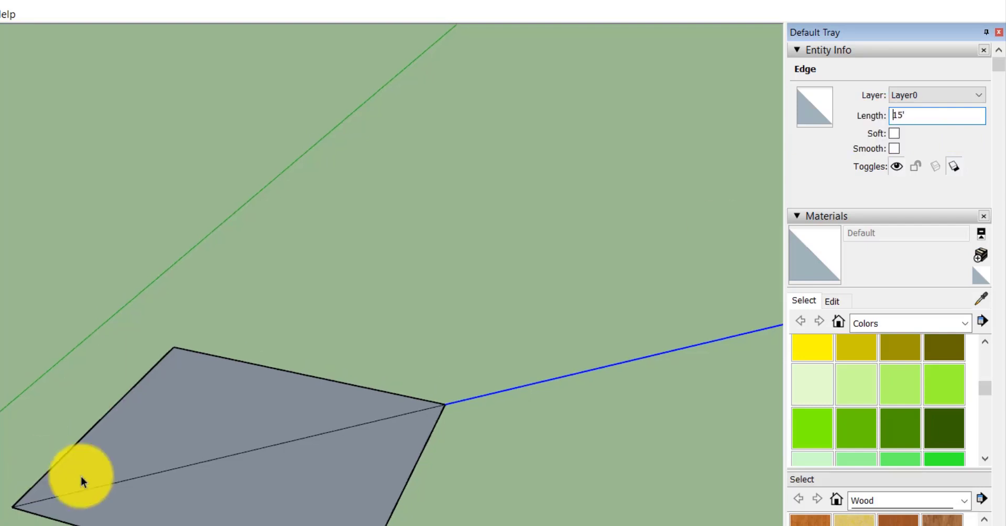
pyautogui.scroll(-2, 68, 479)
pyautogui.scroll(2, 434, 401)
pyautogui.scroll(2, 690, 378)
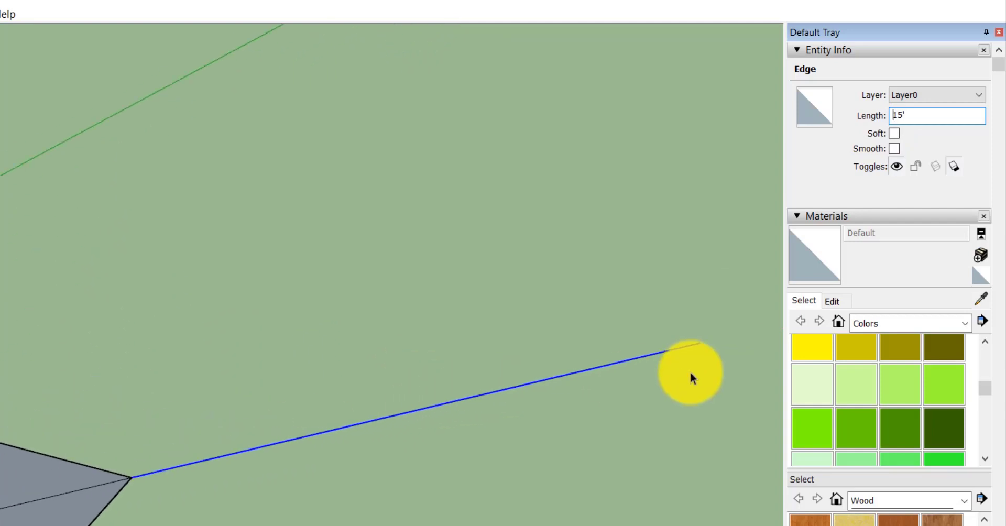
pyautogui.scroll(-3, 690, 369)
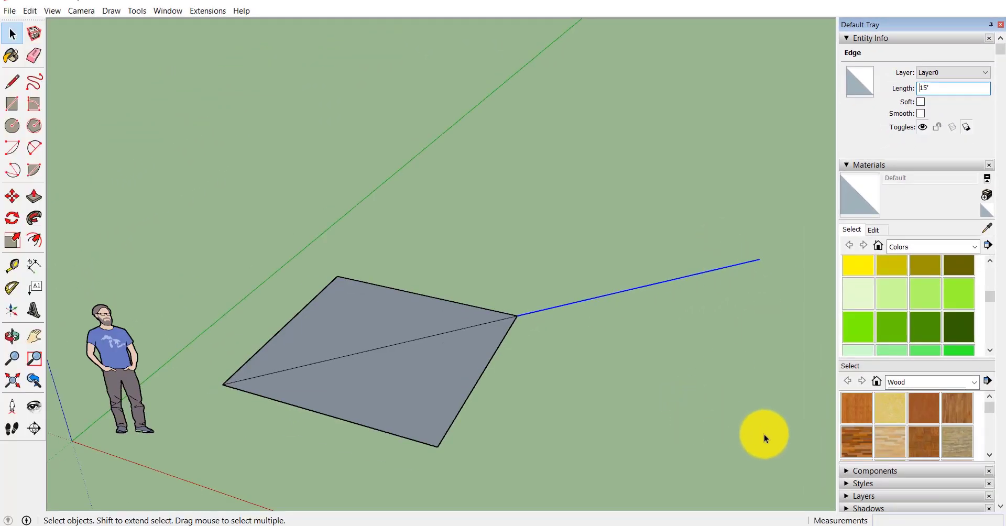
pyautogui.moveTo(760, 442); pyautogui.dragTo(283, 243)
pyautogui.click(260, 413)
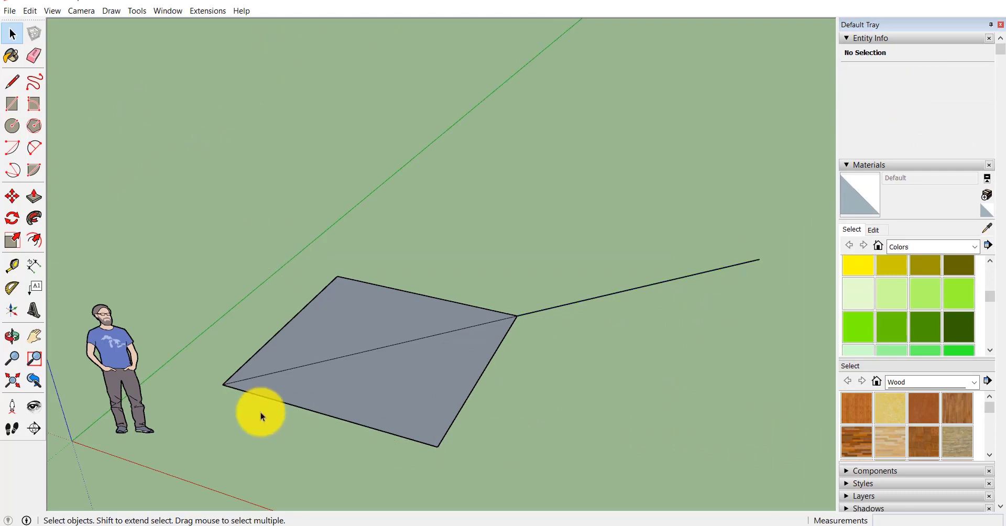
# Step: Draw one long winding Freehand curve beside the divided face, looping around and crossing itself several times
pyautogui.click(35, 83)
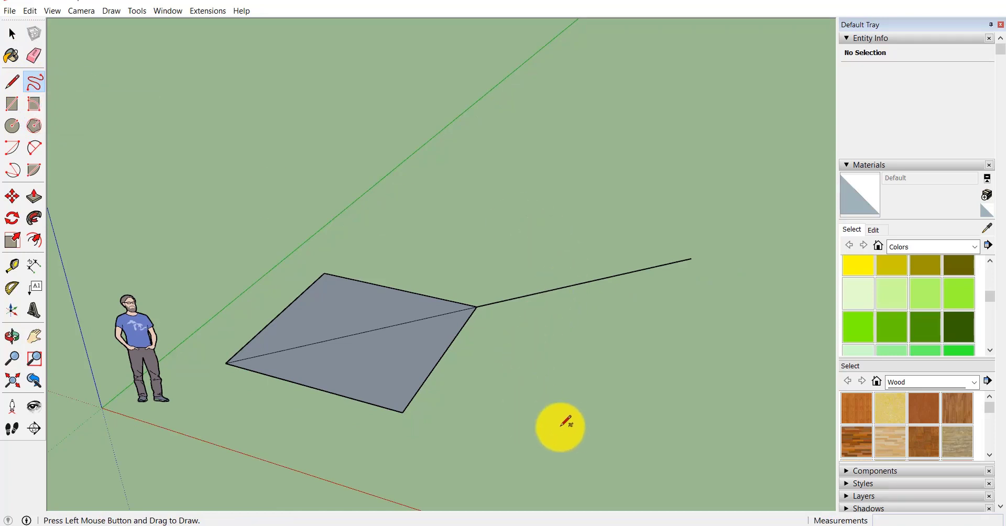
pyautogui.moveTo(561, 426)
pyautogui.mouseDown()
pyautogui.moveTo(527, 405)
pyautogui.moveTo(543, 375)
pyautogui.moveTo(603, 337)
pyautogui.moveTo(670, 331)
pyautogui.moveTo(611, 379)
pyautogui.moveTo(712, 368)
pyautogui.moveTo(670, 314)
pyautogui.moveTo(506, 353)
pyautogui.moveTo(535, 447)
pyautogui.moveTo(744, 422)
pyautogui.moveTo(733, 270)
pyautogui.moveTo(586, 221)
pyautogui.moveTo(502, 295)
pyautogui.moveTo(483, 367)
pyautogui.moveTo(489, 443)
pyautogui.moveTo(642, 490)
pyautogui.moveTo(769, 432)
pyautogui.moveTo(786, 288)
pyautogui.moveTo(695, 259)
pyautogui.moveTo(626, 295)
pyautogui.moveTo(586, 267)
pyautogui.moveTo(511, 262)
pyautogui.moveTo(491, 341)
pyautogui.moveTo(456, 363)
pyautogui.moveTo(467, 222)
pyautogui.moveTo(530, 150)
pyautogui.moveTo(474, 153)
pyautogui.moveTo(602, 183)
pyautogui.moveTo(597, 193)
pyautogui.moveTo(514, 214)
pyautogui.moveTo(562, 262)
pyautogui.moveTo(562, 229)
pyautogui.mouseUp()
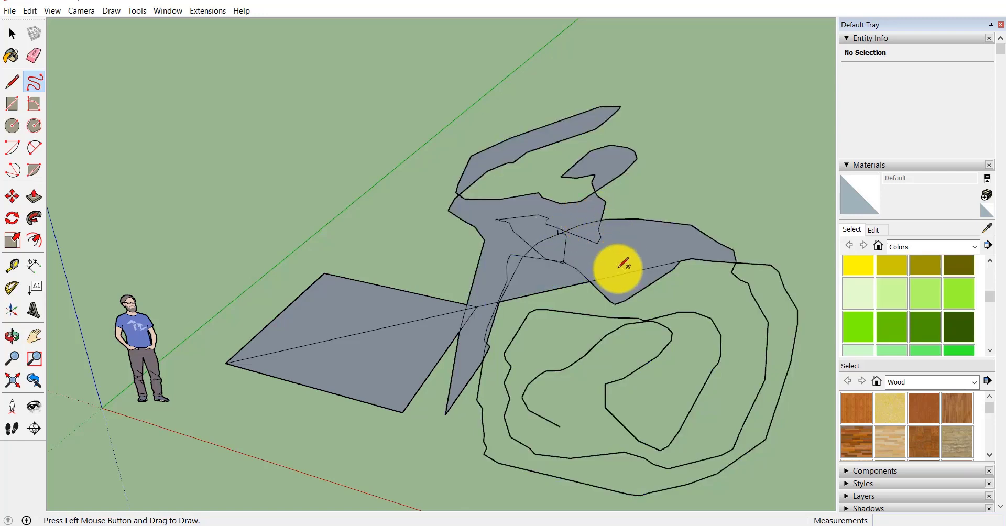
pyautogui.scroll(-1, 374, 214)
pyautogui.scroll(-1, 374, 214)
# Step: Delete most of the freehand scribble together with the line extending the diagonal, keeping the divided face
pyautogui.click(12, 34)
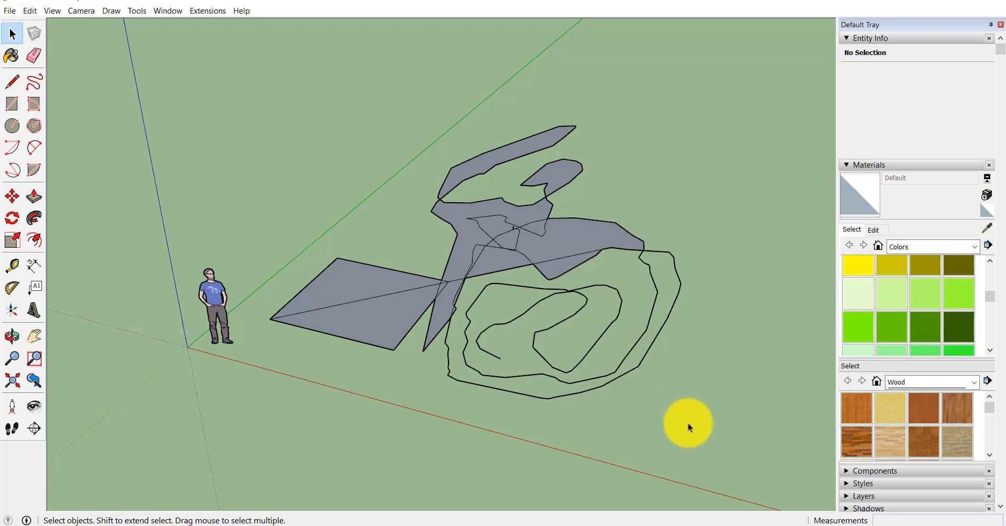
pyautogui.moveTo(688, 423); pyautogui.dragTo(478, 288)
pyautogui.press('Delete')
pyautogui.moveTo(689, 211); pyautogui.dragTo(455, 117)
pyautogui.press('Delete')
pyautogui.press('Delete')
pyautogui.press('Delete')
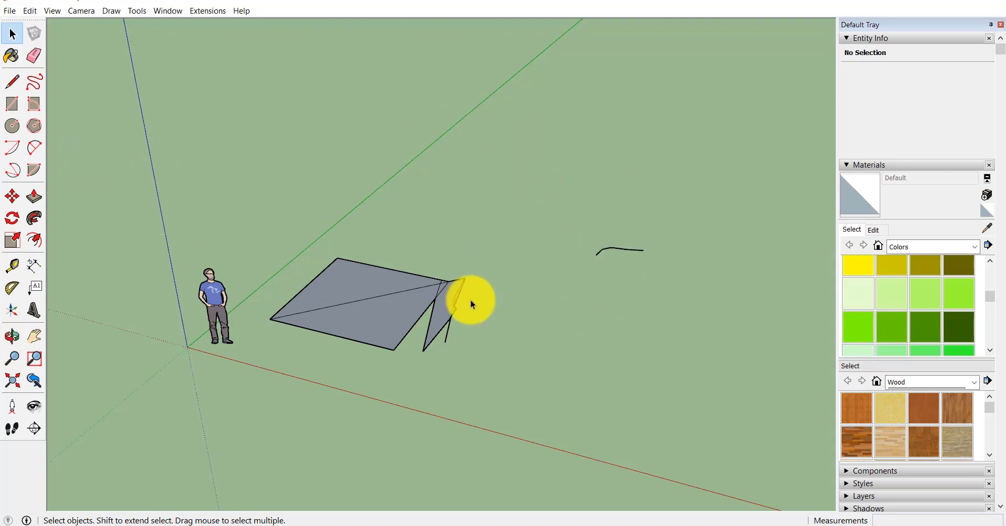
# Step: Draw a flat rectangle measuring 25' by 25' on the ground beyond the divided face, near the green axis
pyautogui.scroll(-3, 231, 382)
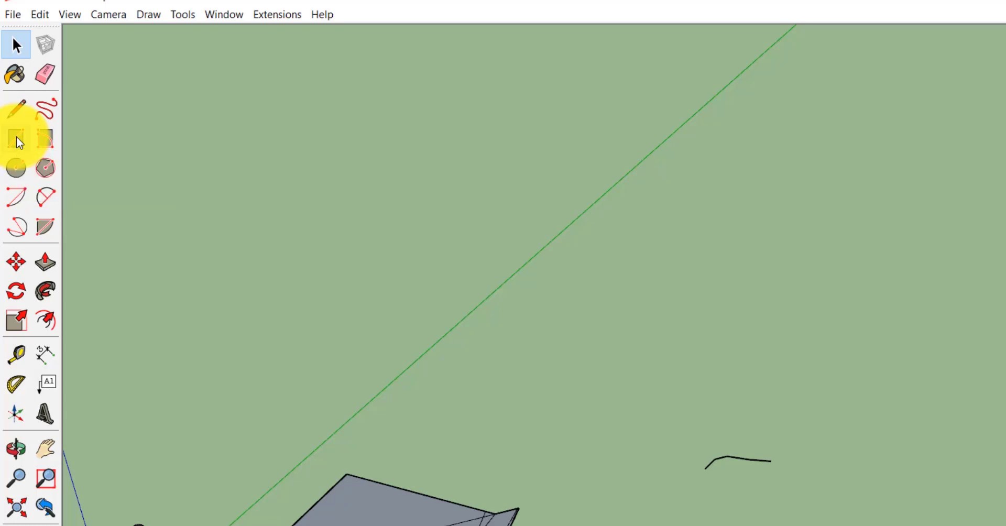
pyautogui.click(18, 140)
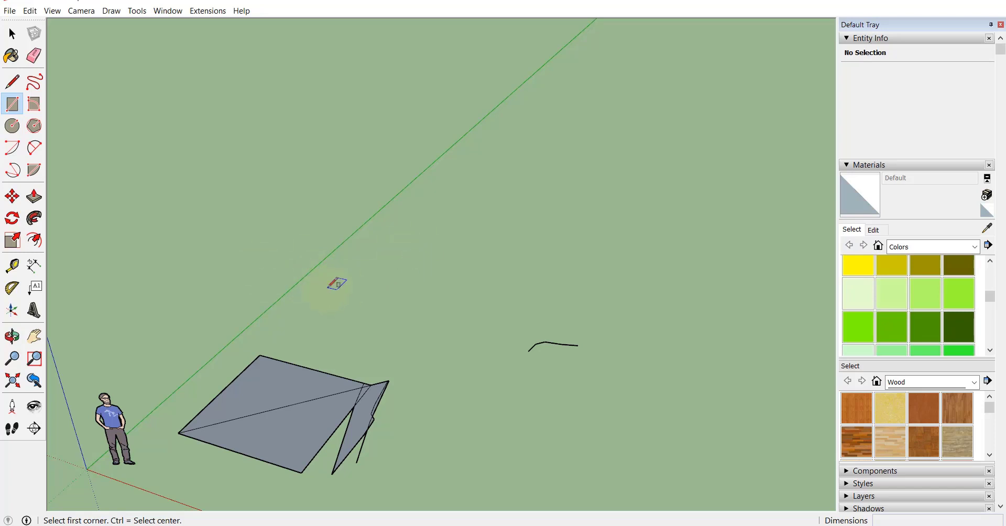
pyautogui.click(328, 288)
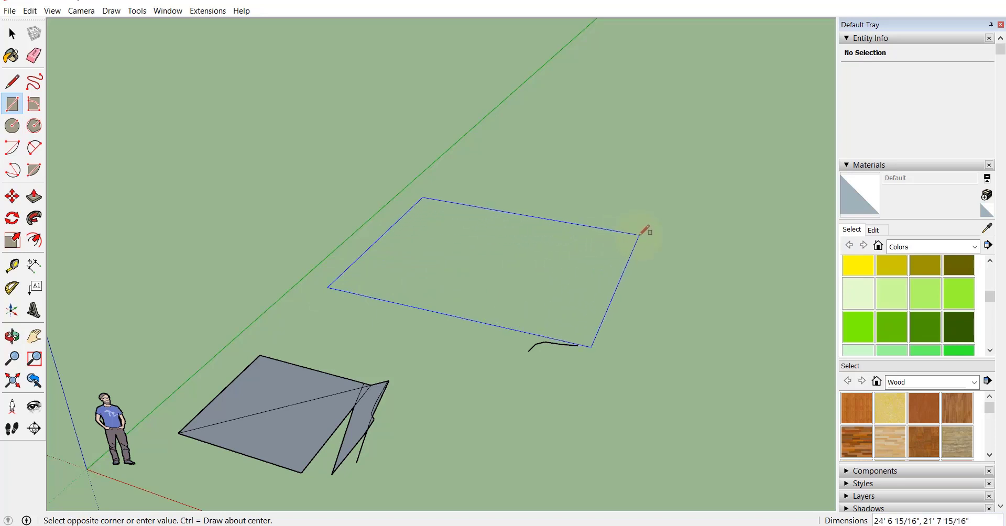
pyautogui.click(639, 233)
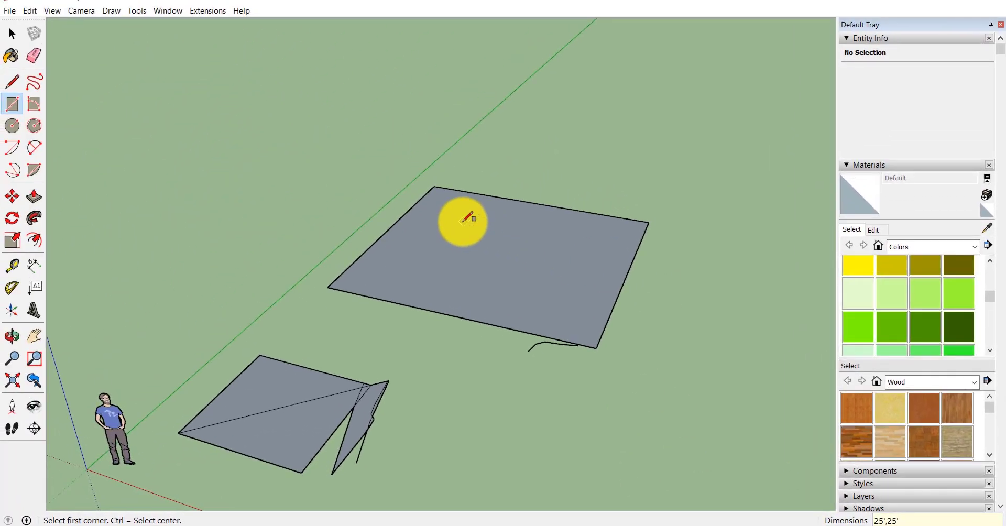
pyautogui.scroll(2, 279, 35)
pyautogui.scroll(2, 515, 193)
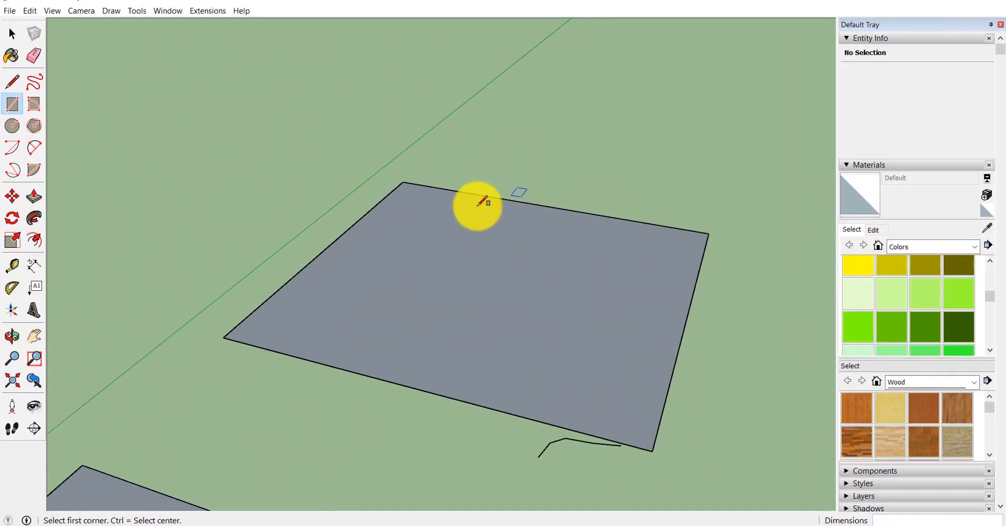
# Step: Draw a second flat rectangle on the open ground beside the red axis, with its plane locked to the blue axis
pyautogui.moveTo(459, 173); pyautogui.dragTo(462, 210, button='middle')
pyautogui.scroll(-3, 427, 153)
pyautogui.scroll(3, 486, 220)
pyautogui.scroll(-5, 288, 252)
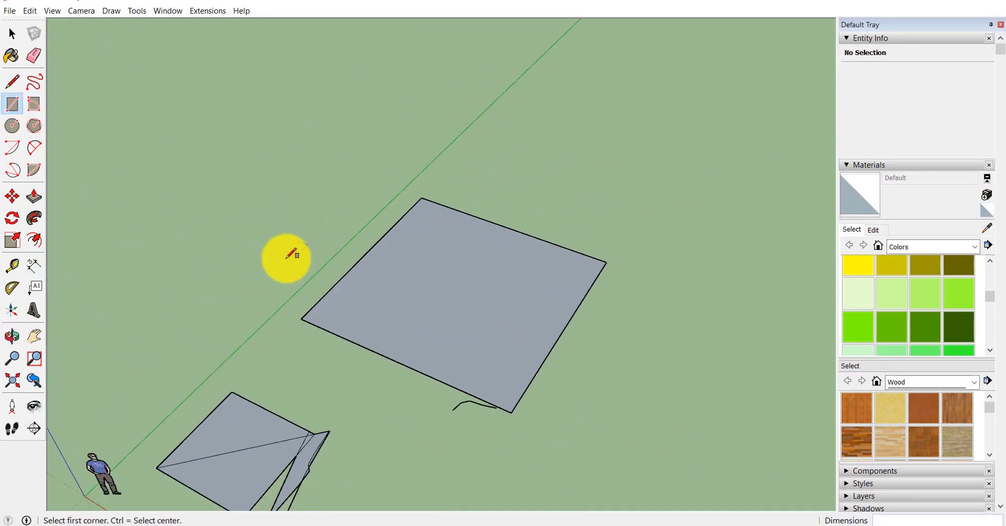
pyautogui.scroll(5, 419, 386)
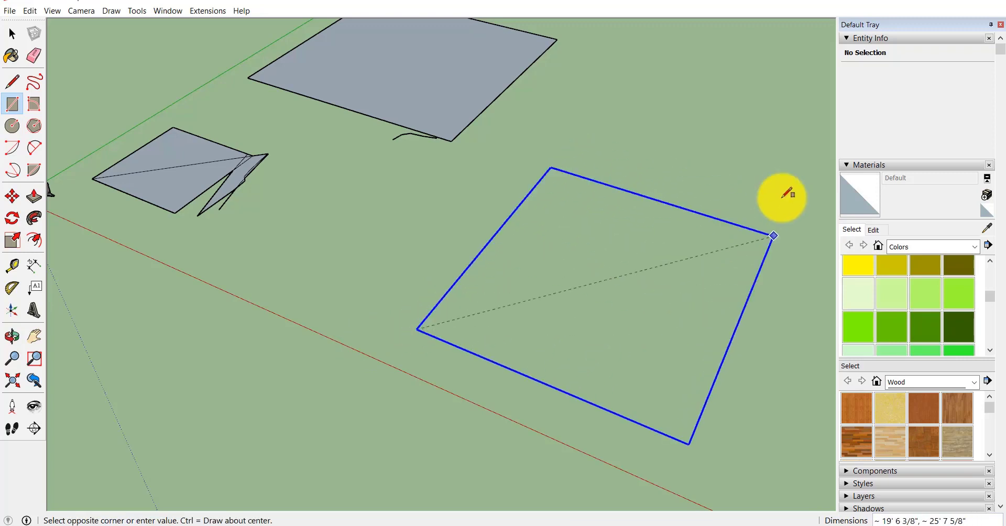
pyautogui.click(760, 218)
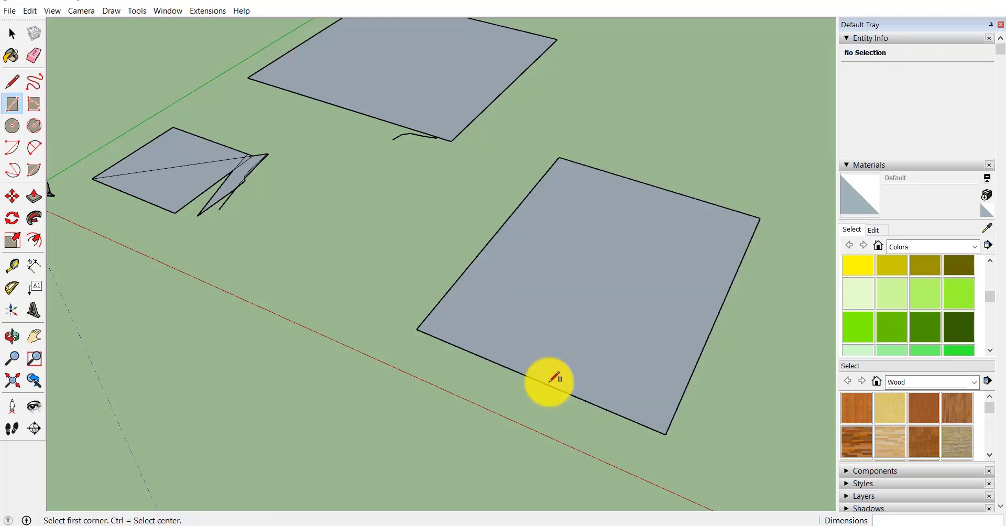
# Step: Draw an upright rectangle about 17' 8" by 15' 11" from the second flat rectangle's front edge, locked to the red axis
pyautogui.click(548, 384)
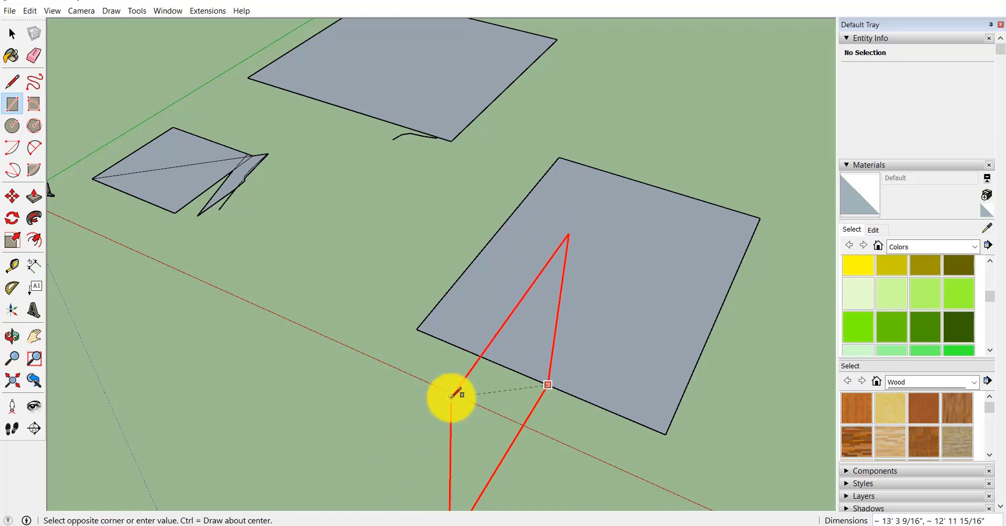
pyautogui.click(397, 425)
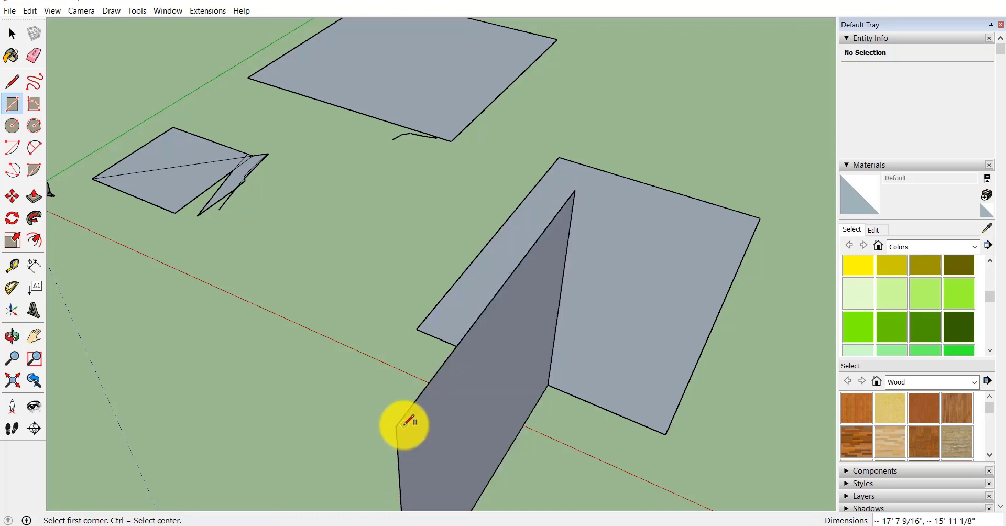
pyautogui.scroll(-2, 524, 243)
pyautogui.moveTo(292, 287); pyautogui.dragTo(310, 241, button='middle')
pyautogui.scroll(2, 322, 237)
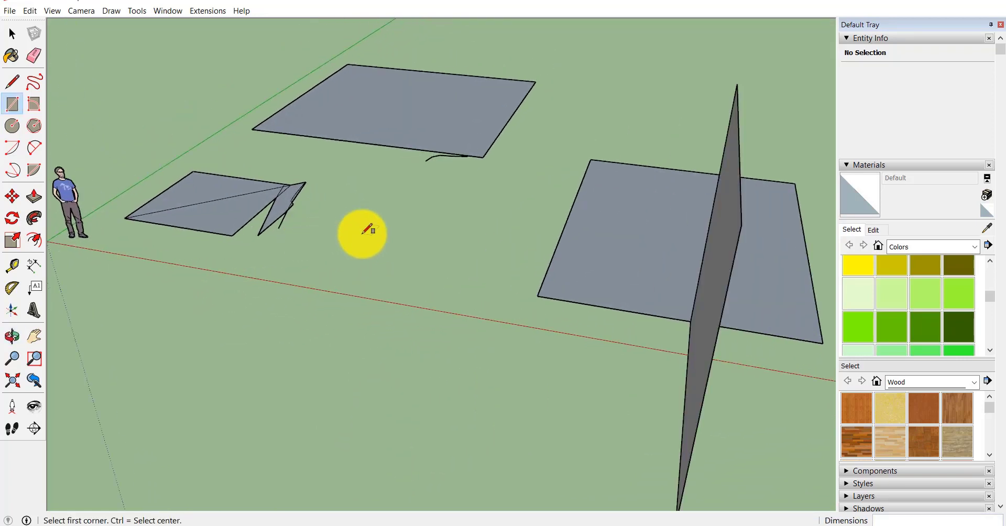
# Step: Draw an upright rectangle about 16' 2" by 10' starting near the red axis, with its plane locked to the green axis
pyautogui.click(336, 276)
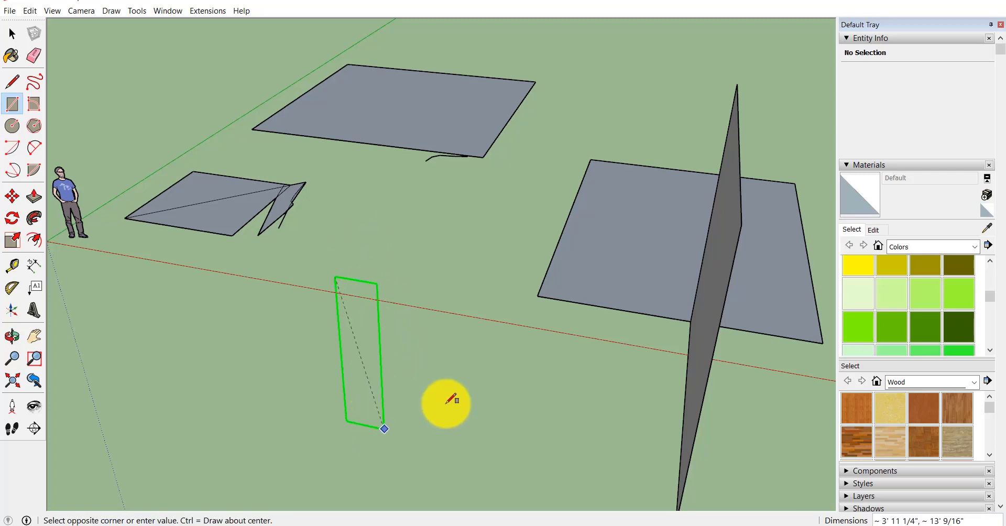
pyautogui.click(550, 426)
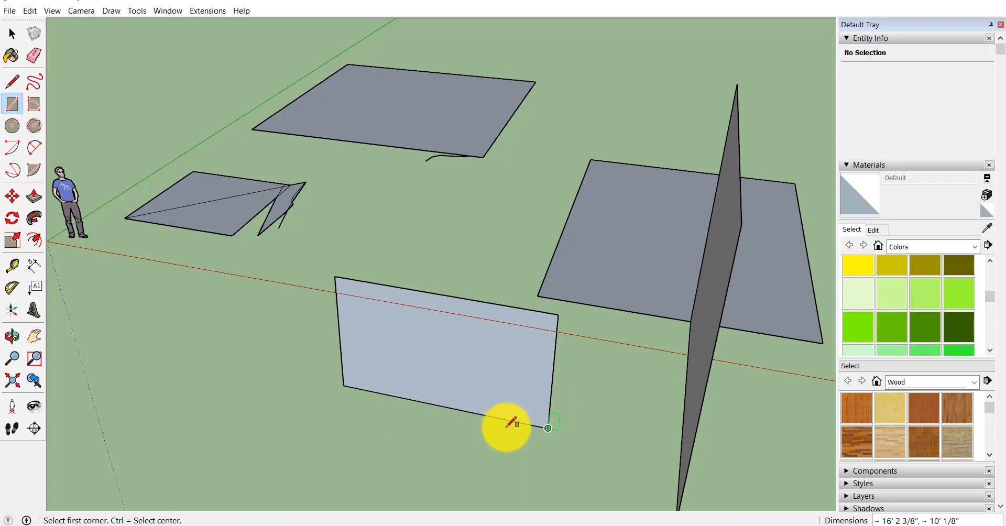
pyautogui.scroll(2, 487, 414)
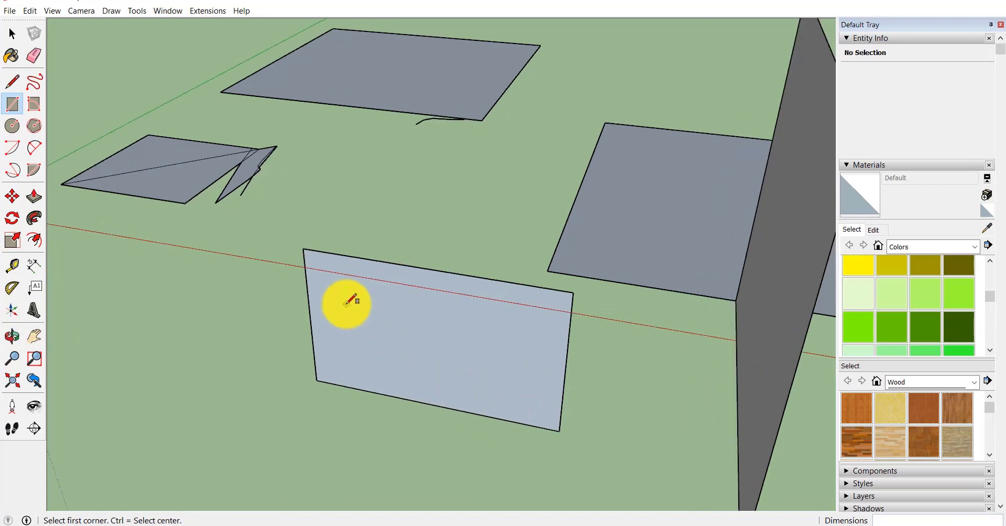
pyautogui.scroll(-5, 265, 306)
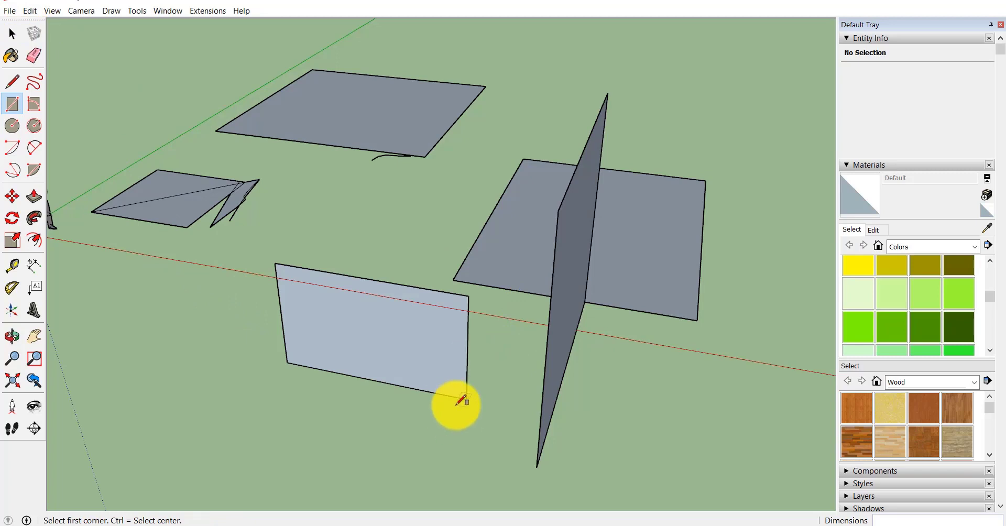
# Step: Delete both upright rectangles, the second flat rectangle, and the 25' square's face with its two near edges
pyautogui.press('space')
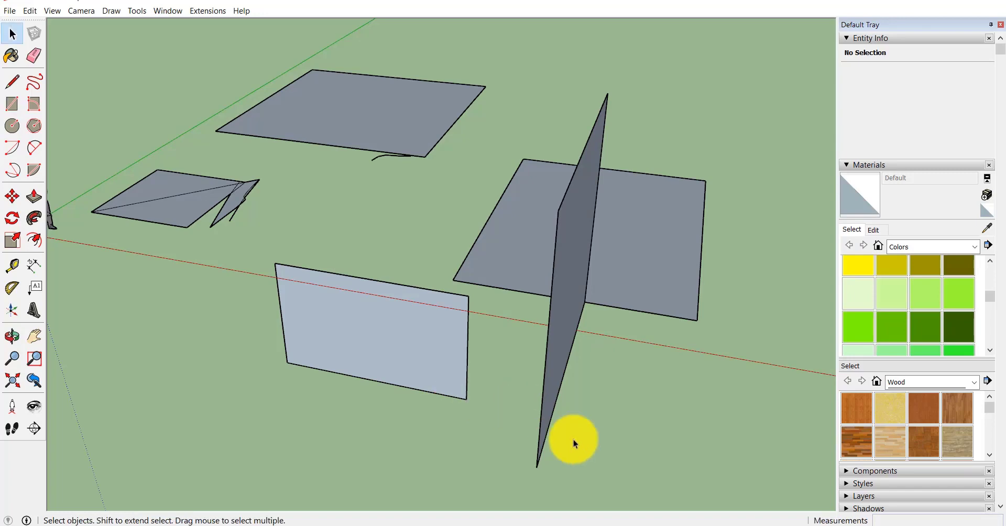
pyautogui.moveTo(637, 467); pyautogui.dragTo(367, 156)
pyautogui.moveTo(280, 105); pyautogui.dragTo(283, 102)
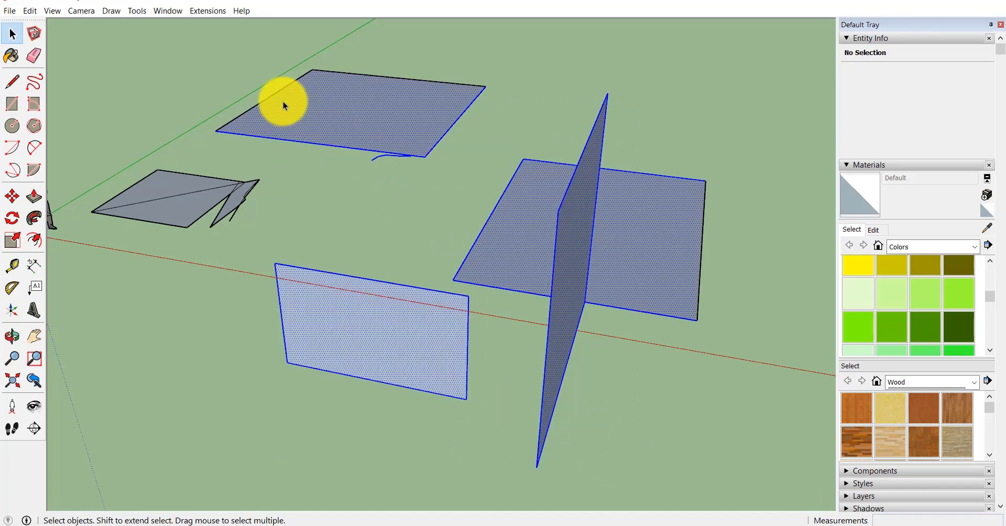
pyautogui.press('Delete')
pyautogui.moveTo(766, 368); pyautogui.dragTo(618, 70)
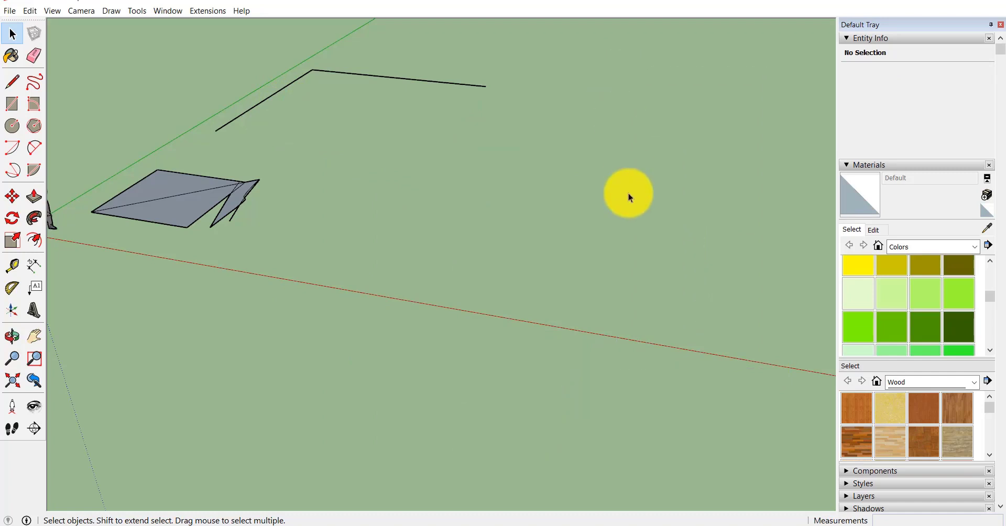
# Step: Delete the two connected open lines and all the leftover faces and edges beside the origin
pyautogui.moveTo(625, 135); pyautogui.dragTo(184, 67)
pyautogui.press('Delete')
pyautogui.moveTo(338, 285); pyautogui.dragTo(167, 162)
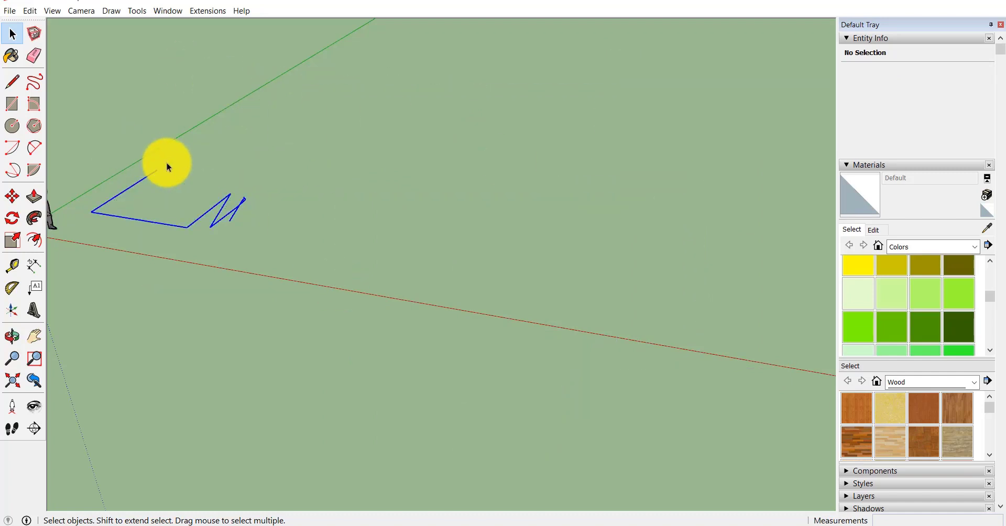
# Step: Draw a rotated rectangle between the green and red axes, 20' long and 30' wide, tilted at 45 degrees
pyautogui.click(34, 104)
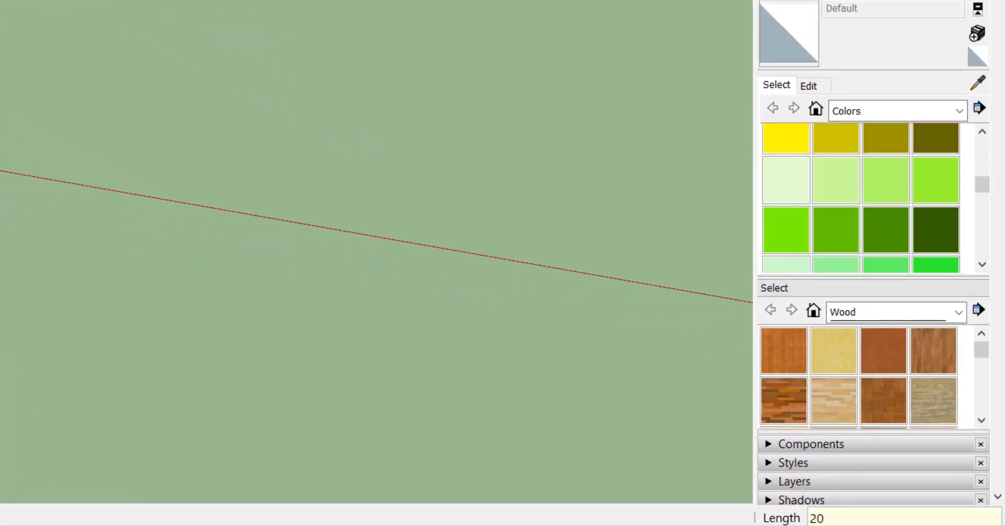
pyautogui.press('Return')
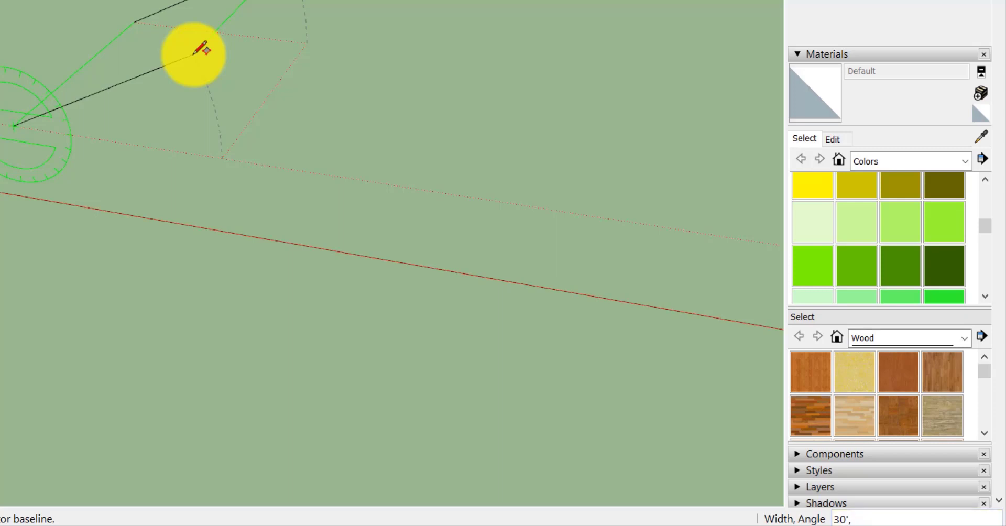
pyautogui.write('5')
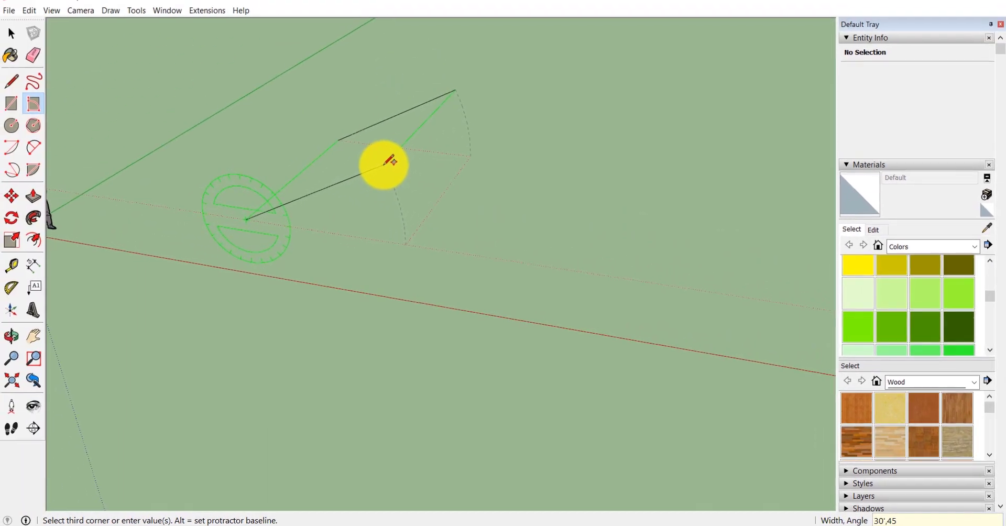
pyautogui.press('Return')
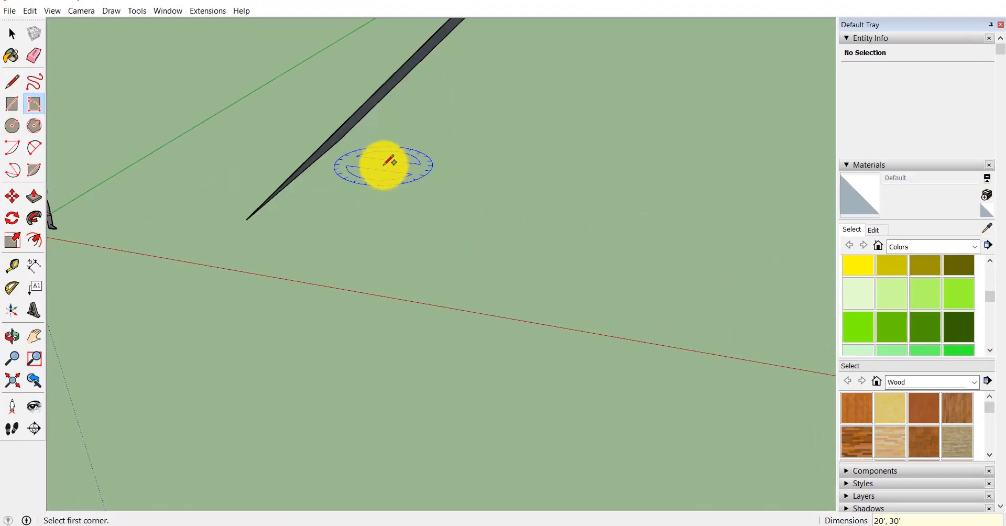
pyautogui.moveTo(382, 171); pyautogui.dragTo(410, 227, button='middle')
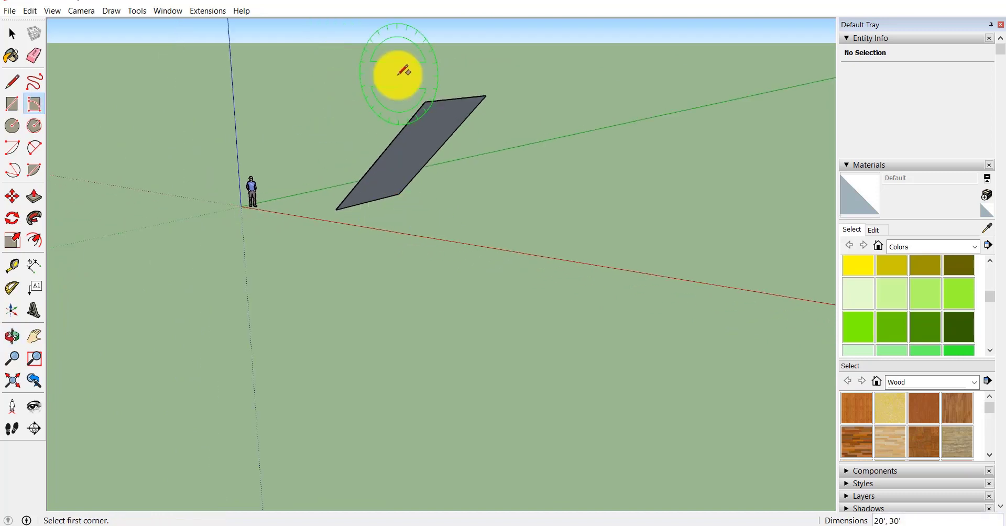
pyautogui.scroll(3, 404, 71)
pyautogui.moveTo(409, 187); pyautogui.dragTo(344, 288, button='middle')
pyautogui.scroll(2, 344, 288)
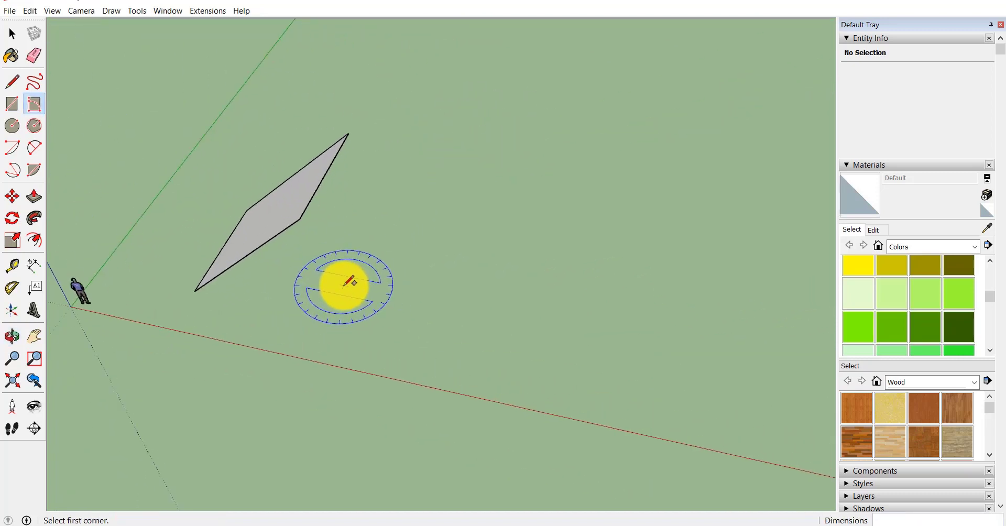
pyautogui.scroll(1, 348, 282)
# Step: Draw a flat rectangle about 44' 1" by 31' 6" on the ground beside the red axis
pyautogui.click(9, 107)
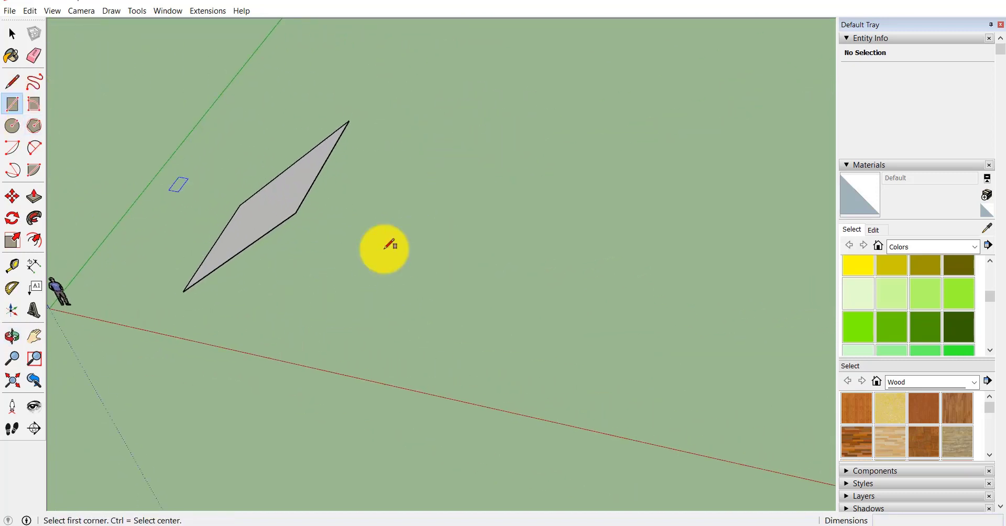
pyautogui.click(414, 208)
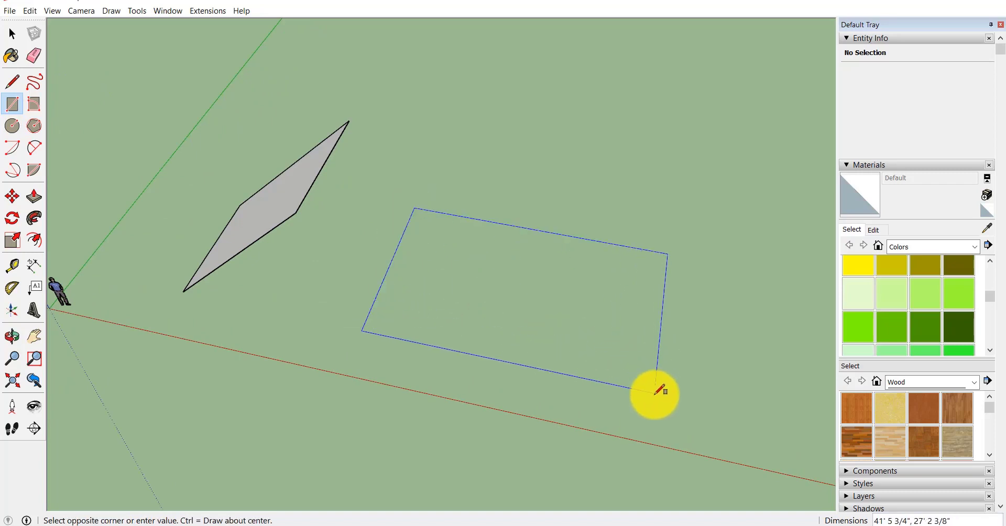
pyautogui.click(673, 425)
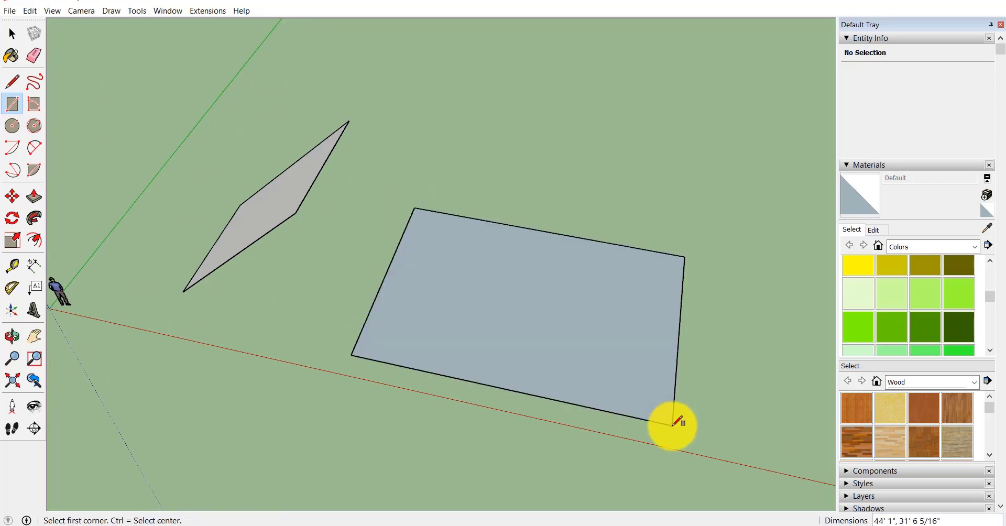
pyautogui.scroll(2, 495, 281)
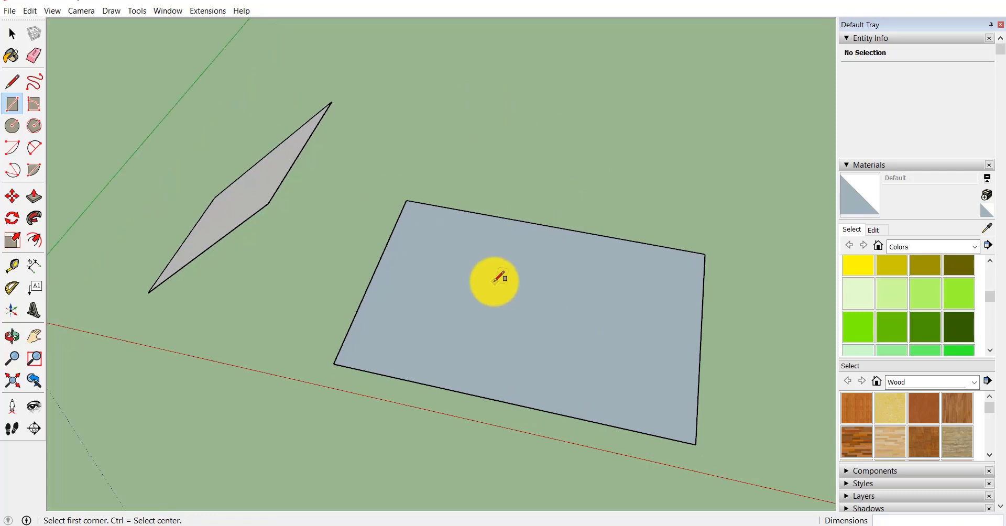
pyautogui.scroll(-3, 346, 265)
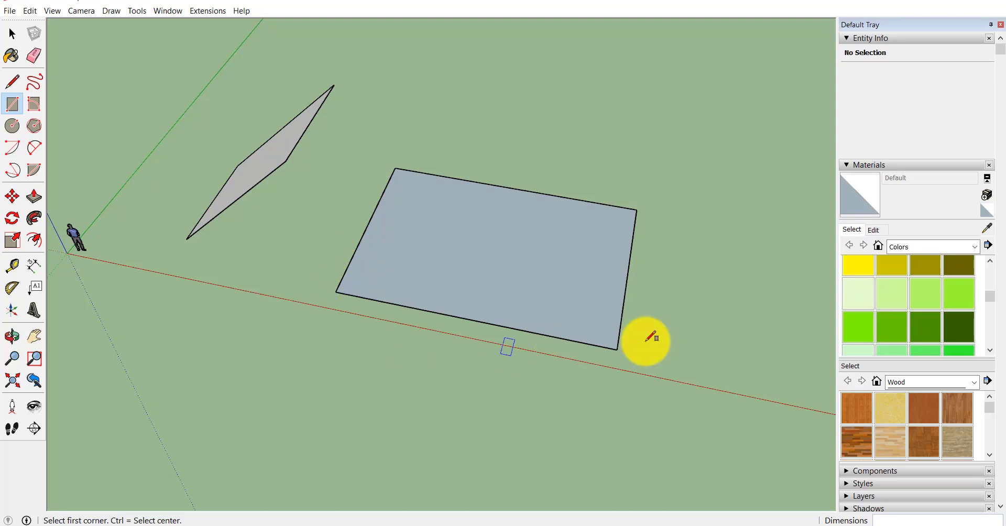
# Step: Try a rotated rectangle about 44' 1" by 31' 7 1/2", tilted up from the flat rectangle's edge nearest the red axis
pyautogui.click(33, 103)
pyautogui.moveTo(568, 359); pyautogui.dragTo(468, 405, button='middle')
pyautogui.click(408, 402)
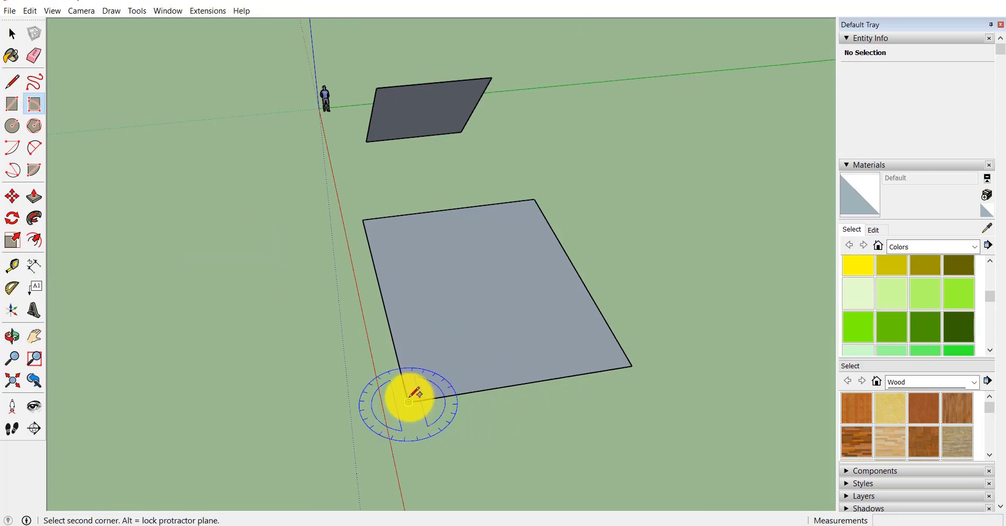
pyautogui.click(364, 219)
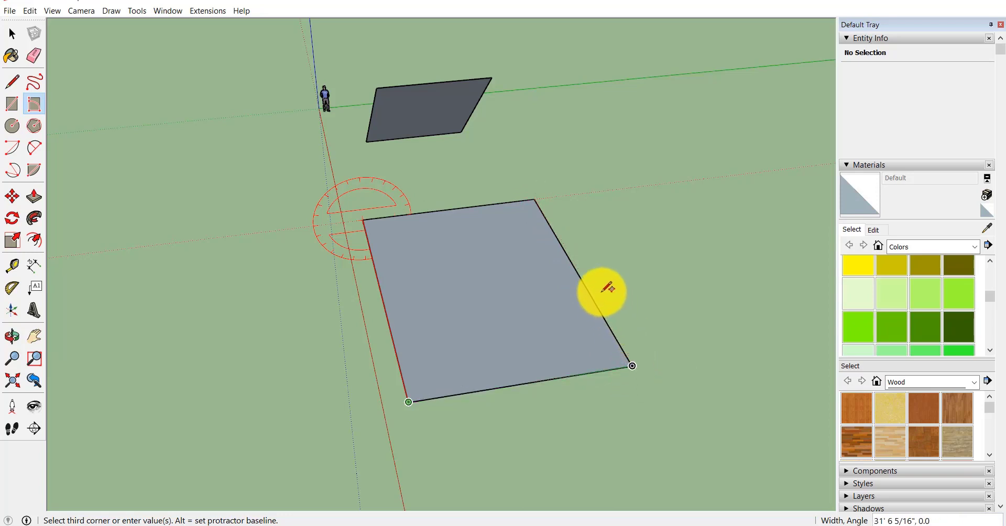
pyautogui.click(500, 89)
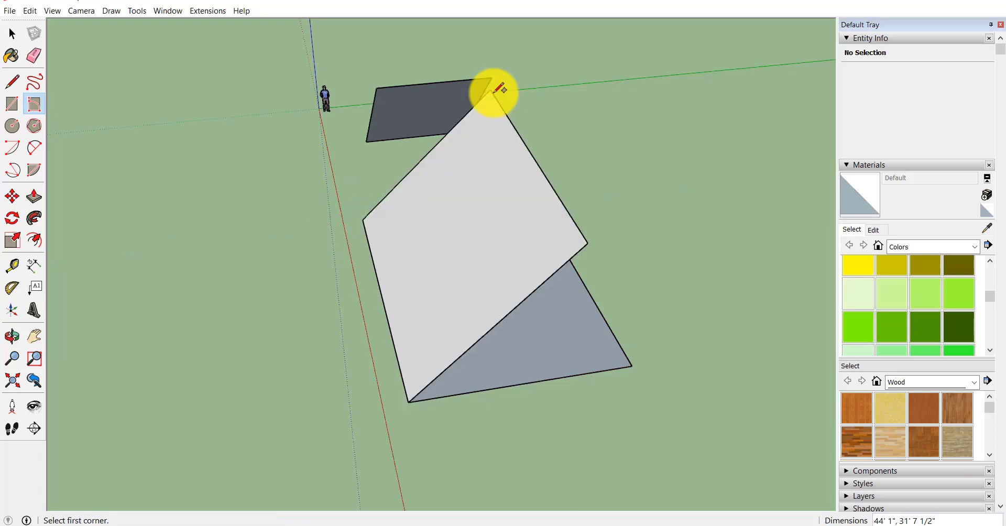
# Step: Examine the tilted rectangle from several angles and undo it
pyautogui.press('o')
pyautogui.moveTo(591, 456); pyautogui.dragTo(522, 373)
pyautogui.moveTo(523, 374); pyautogui.dragTo(512, 294, button='middle')
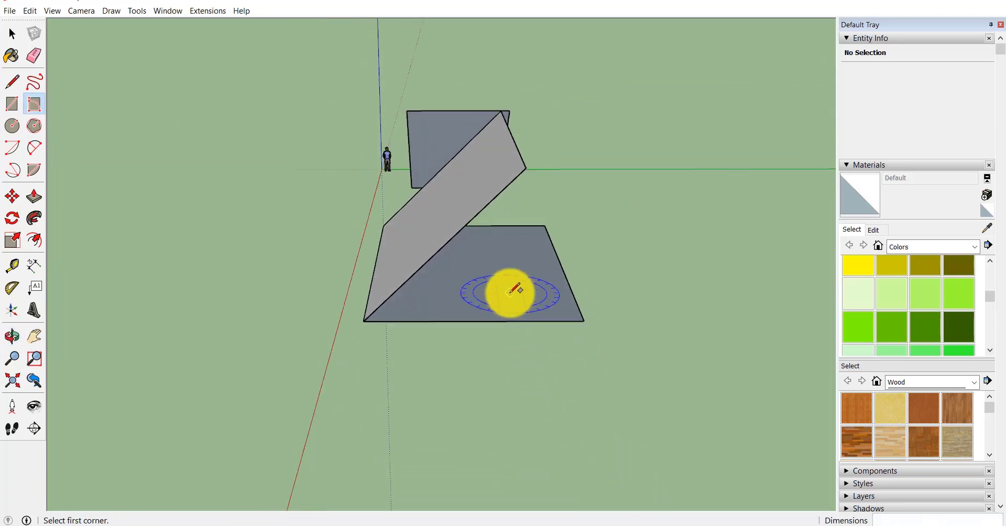
pyautogui.scroll(-2, 513, 293)
pyautogui.moveTo(492, 349); pyautogui.dragTo(481, 244, button='middle')
pyautogui.scroll(4, 499, 215)
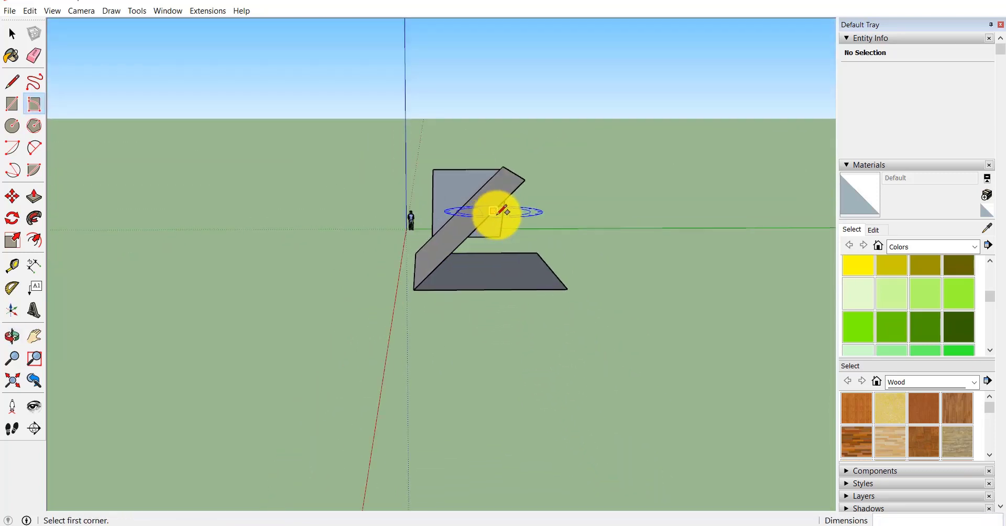
pyautogui.scroll(-4, 645, 227)
pyautogui.scroll(-1, 546, 332)
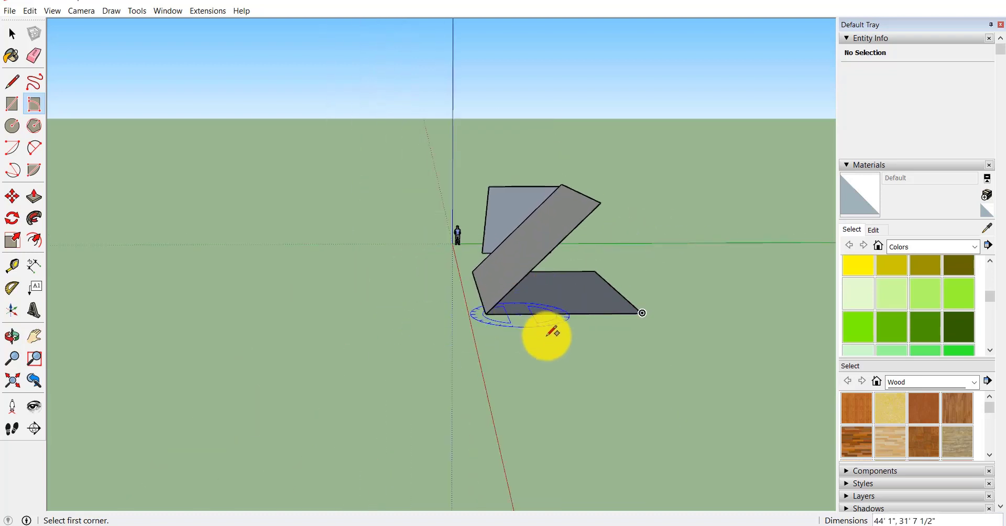
pyautogui.scroll(-3, 523, 341)
pyautogui.moveTo(506, 307); pyautogui.dragTo(512, 358, button='middle')
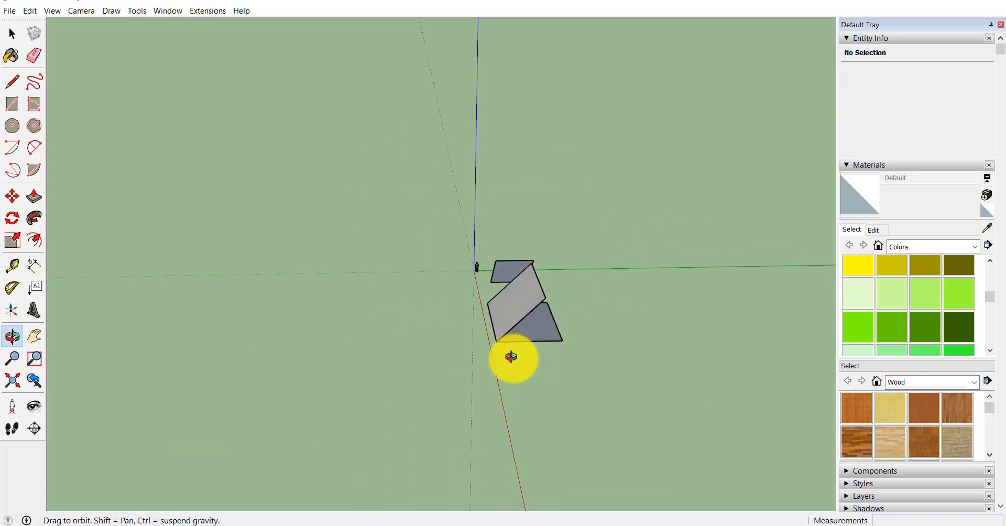
pyautogui.scroll(5, 510, 300)
pyautogui.hotkey('ctrl', 'z')
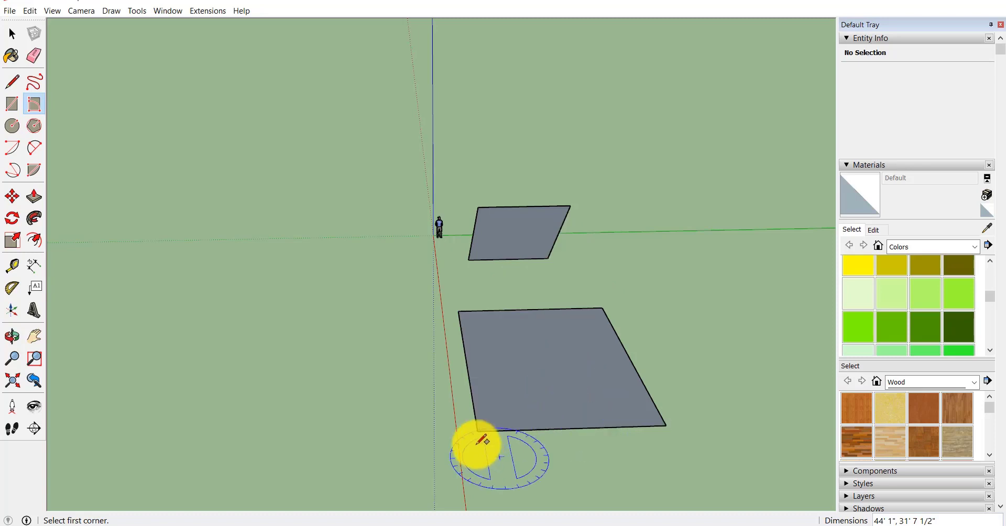
# Step: Draw a rotated rectangle about 44' 1" by 31' 6" from the flat rectangle's edge nearest the red axis, tilted at 60 degrees above the base's midpoint
pyautogui.click(477, 431)
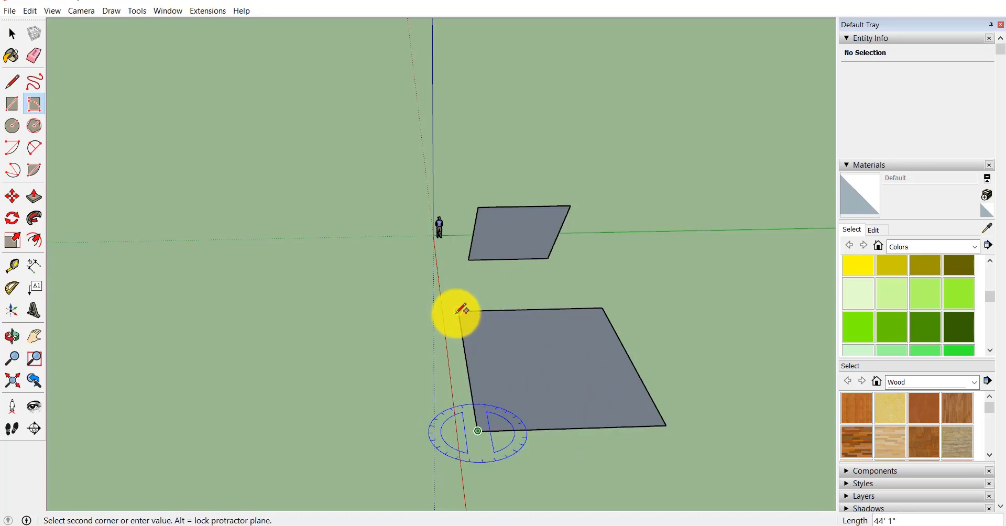
pyautogui.click(460, 312)
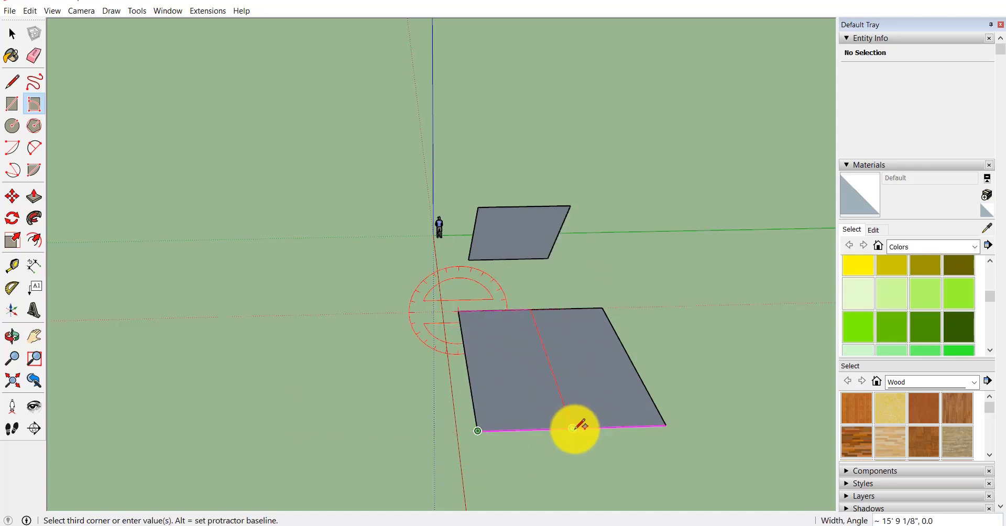
pyautogui.scroll(2, 574, 427)
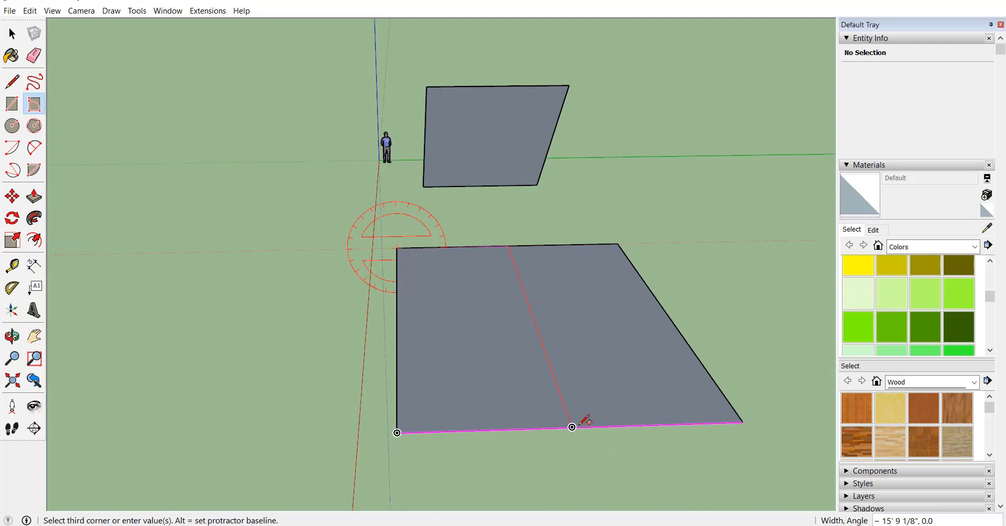
pyautogui.click(572, 427)
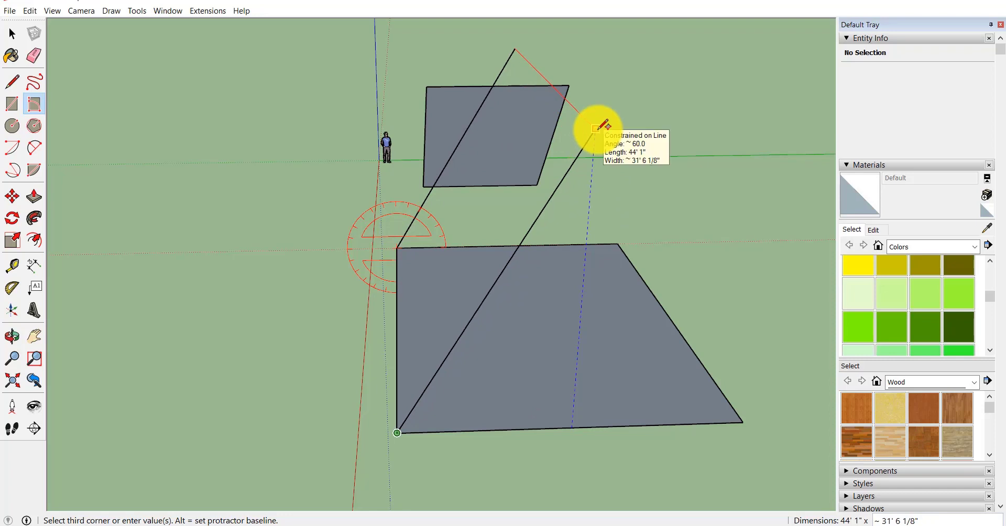
pyautogui.click(596, 128)
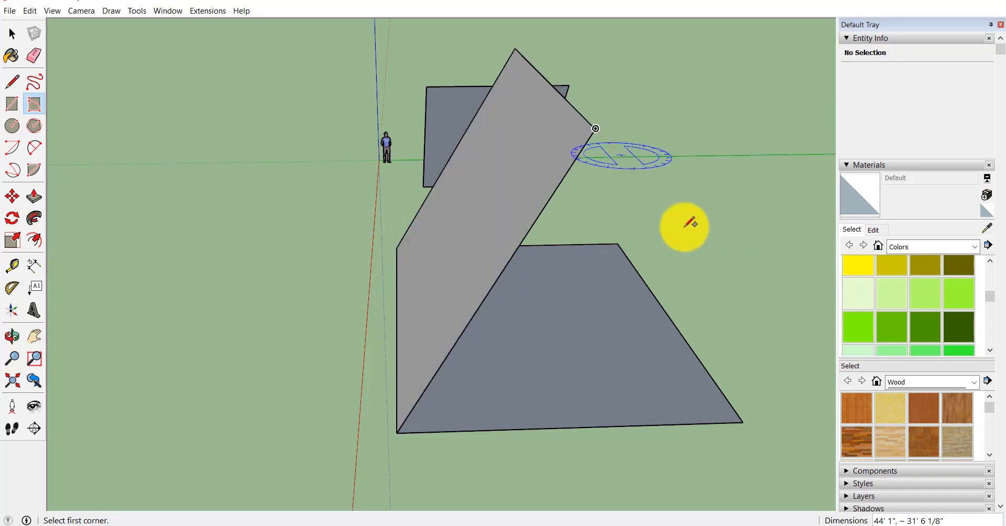
# Step: Draw a matching rotated rectangle from the flat rectangle's opposite long edge up to the tilted rectangle's top edge, forming a triangular prism
pyautogui.moveTo(467, 299)
pyautogui.mouseDown(button='middle')
pyautogui.moveTo(525, 378)
pyautogui.moveTo(497, 294)
pyautogui.moveTo(512, 420)
pyautogui.moveTo(460, 478)
pyautogui.moveTo(569, 443)
pyautogui.mouseUp(button='middle')
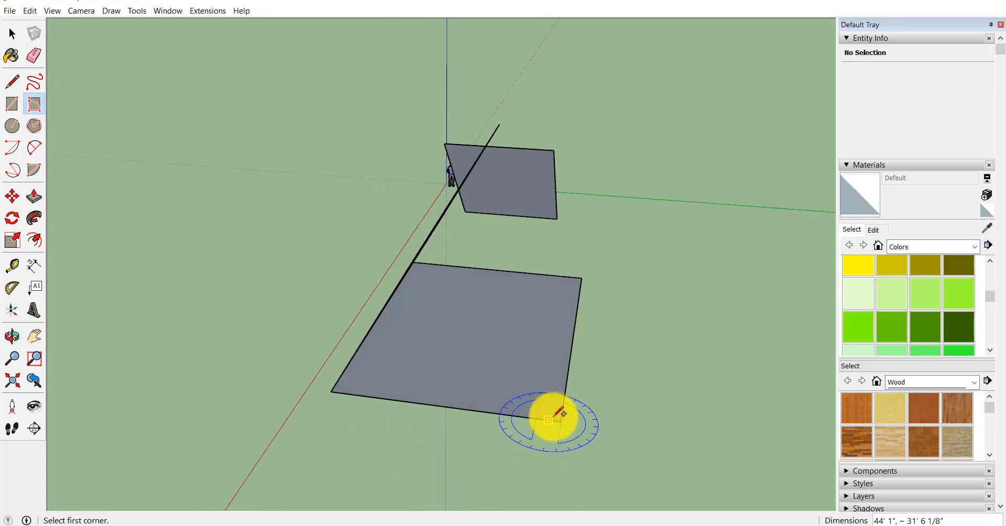
pyautogui.click(561, 421)
pyautogui.click(582, 277)
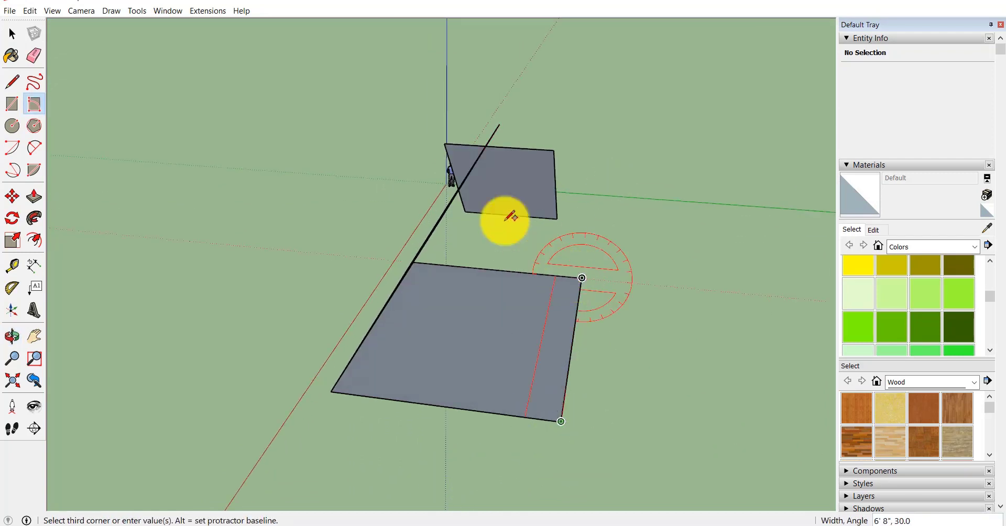
pyautogui.click(501, 123)
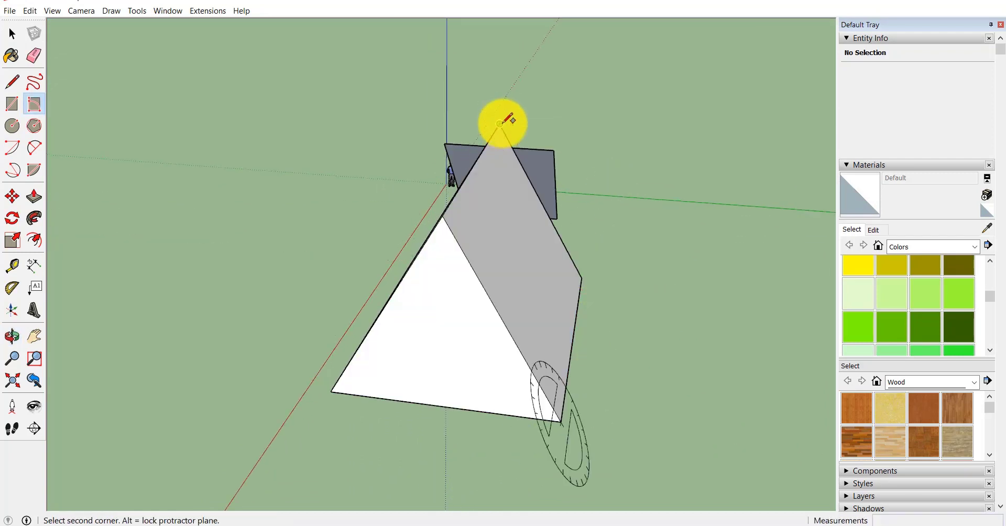
pyautogui.moveTo(449, 398); pyautogui.dragTo(599, 361, button='middle')
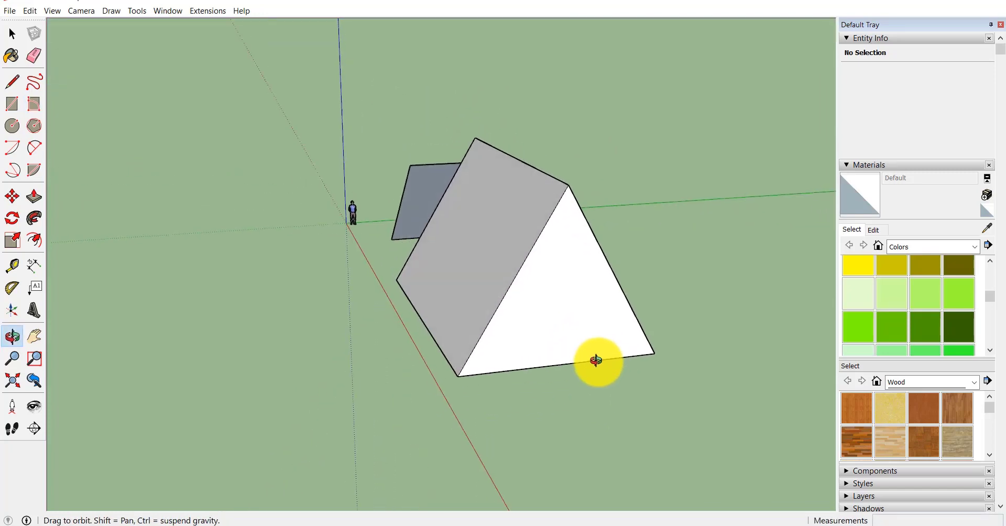
pyautogui.scroll(3, 500, 247)
pyautogui.scroll(-2, 595, 277)
pyautogui.scroll(-1, 610, 329)
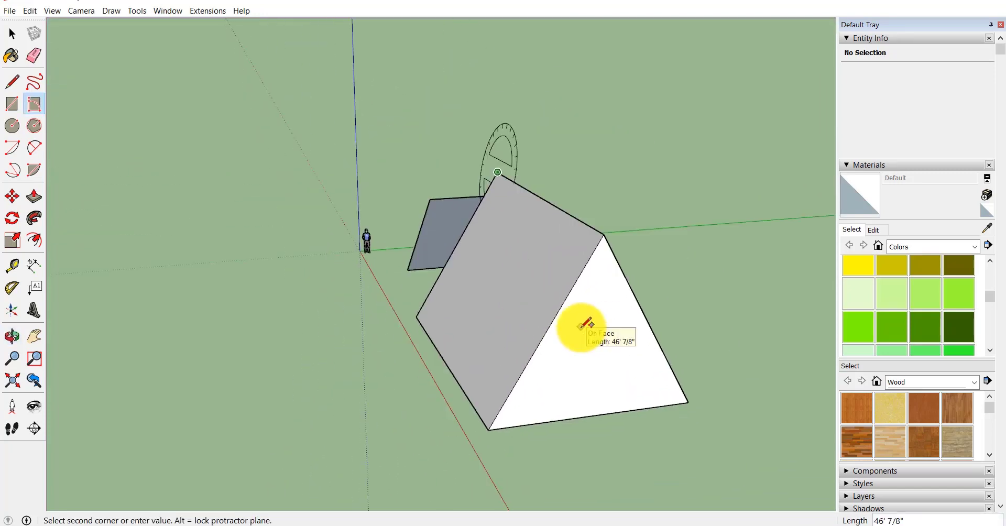
pyautogui.scroll(1, 584, 360)
pyautogui.scroll(1, 582, 348)
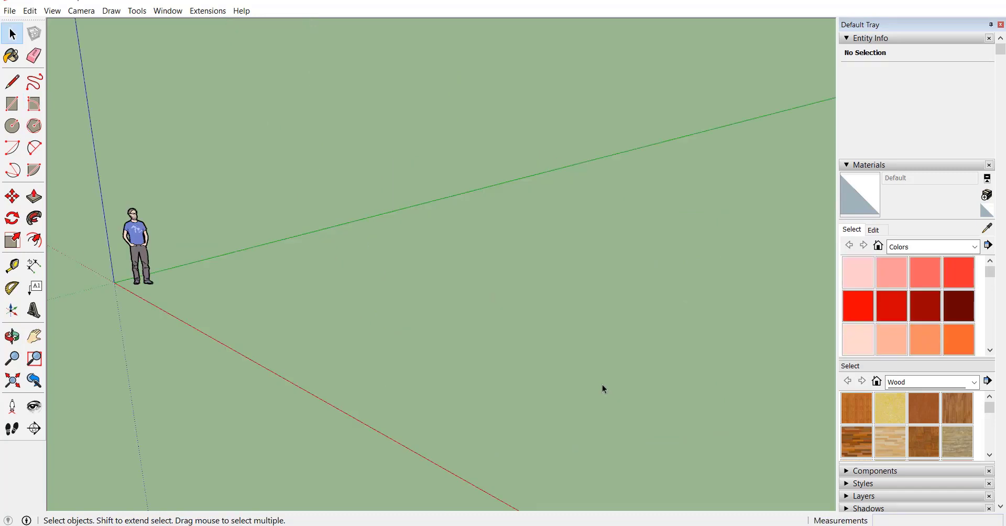
# Step: Draw a 24-sided circle with a 10' radius on the open ground between the red and green axes
pyautogui.click(13, 127)
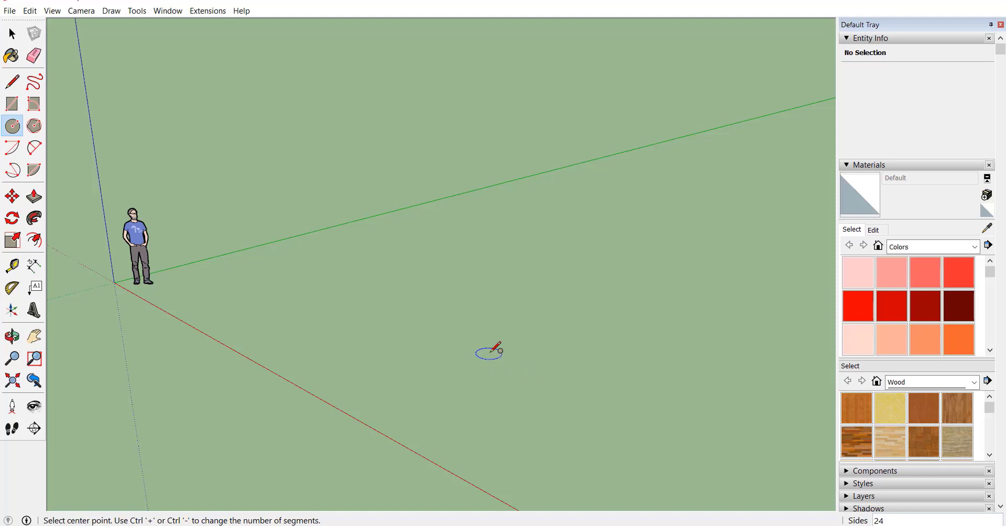
pyautogui.click(480, 318)
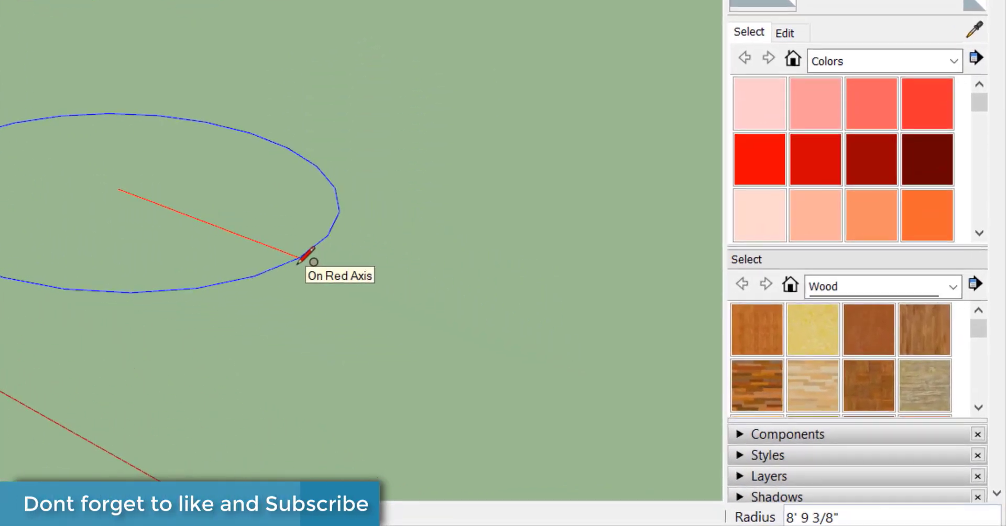
pyautogui.write("10'")
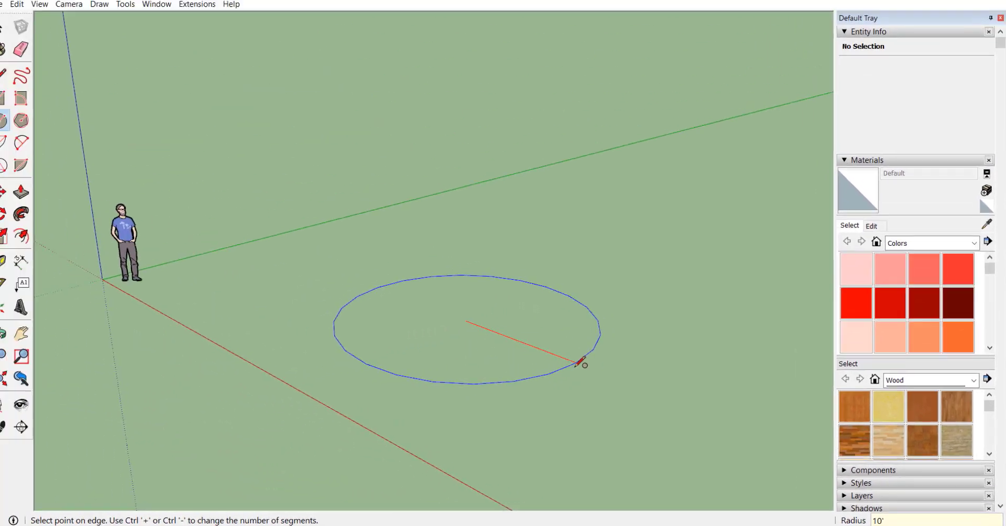
pyautogui.press('Return')
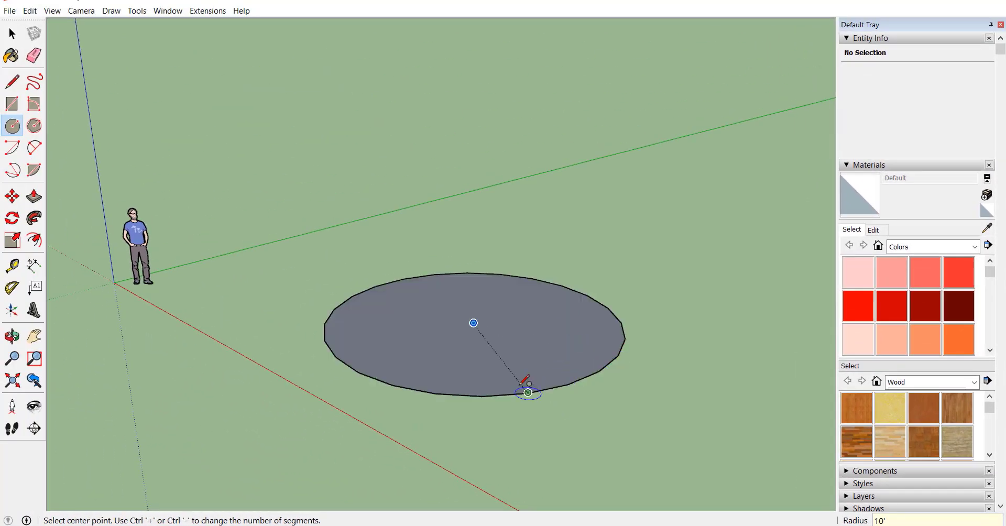
# Step: Set the circle's segment count to 150 for a smoother outline
pyautogui.scroll(3, 528, 392)
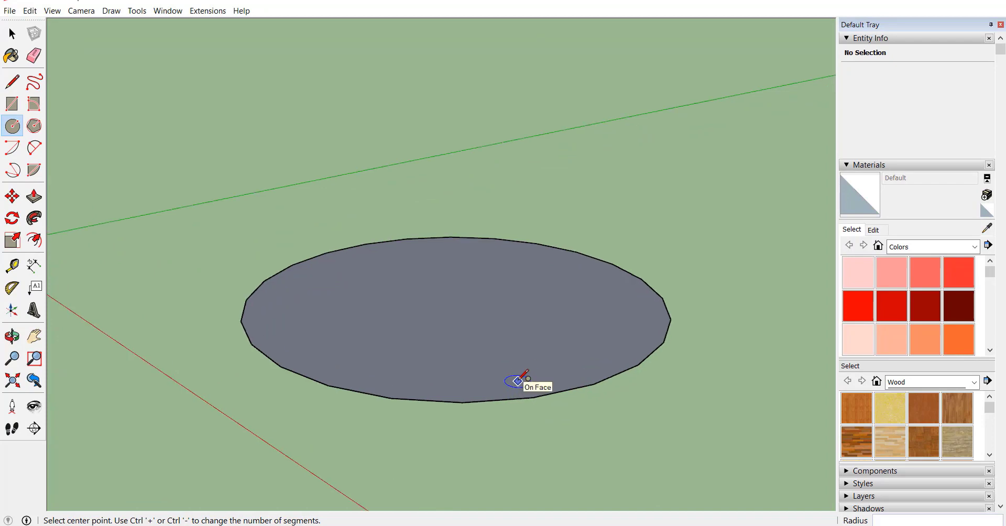
pyautogui.scroll(2, 518, 381)
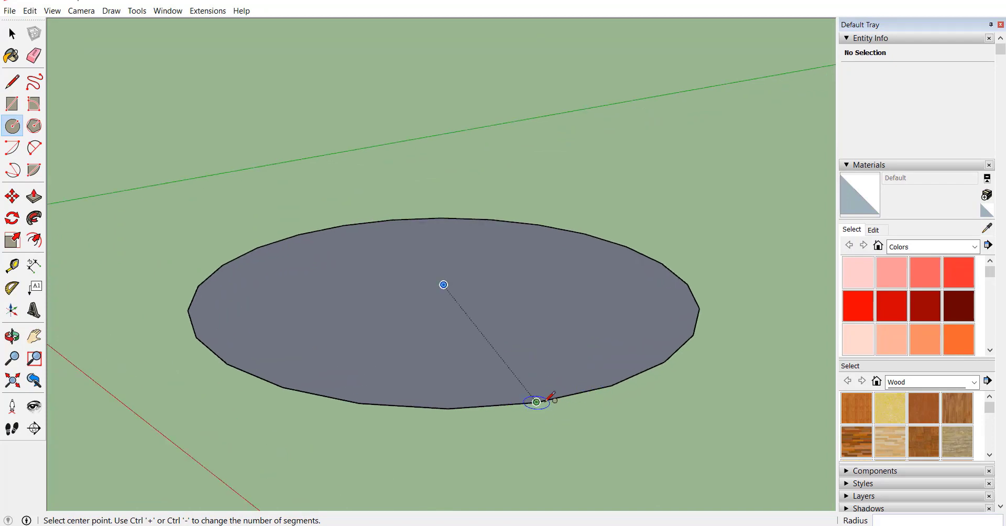
pyautogui.moveTo(548, 401); pyautogui.dragTo(490, 343, button='middle')
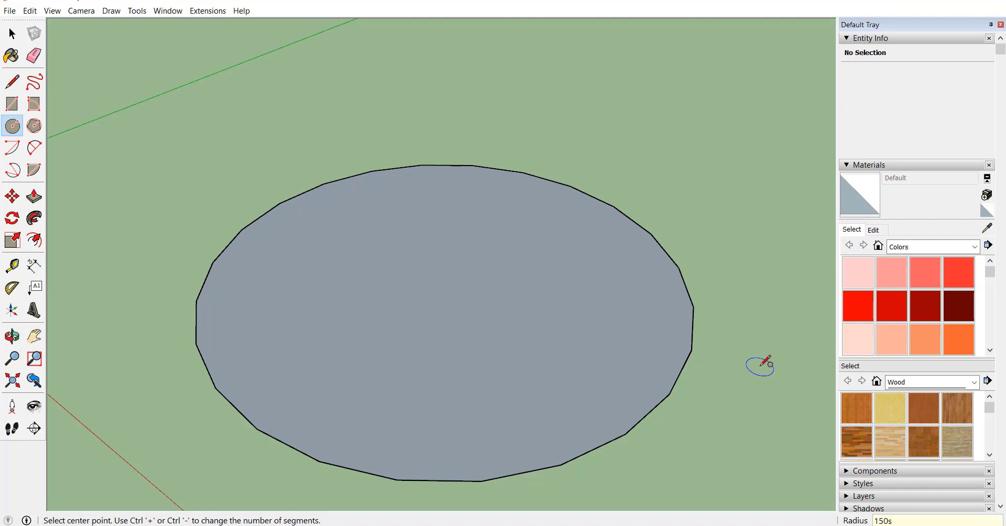
pyautogui.press('Return')
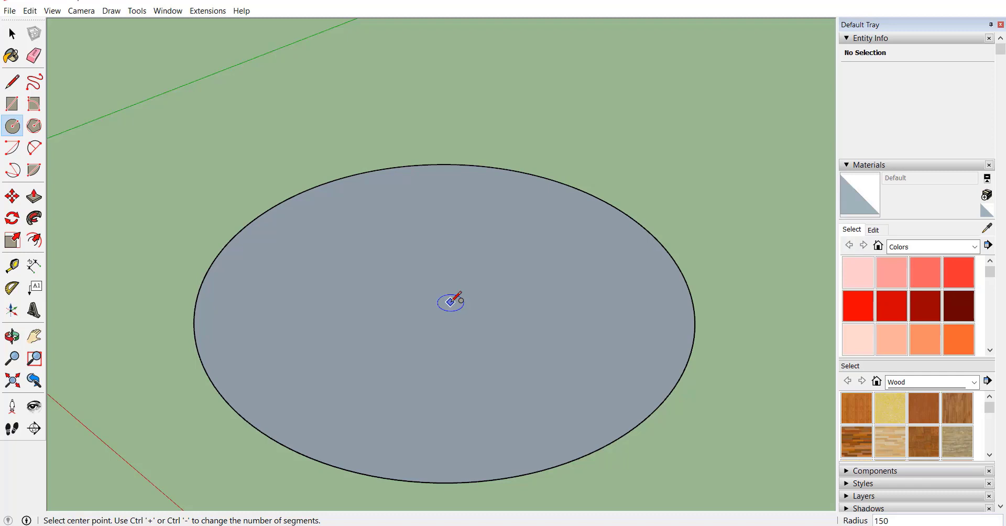
# Step: Change the circle's segment count to 5 and 3, and finally to 10
pyautogui.write('5s')
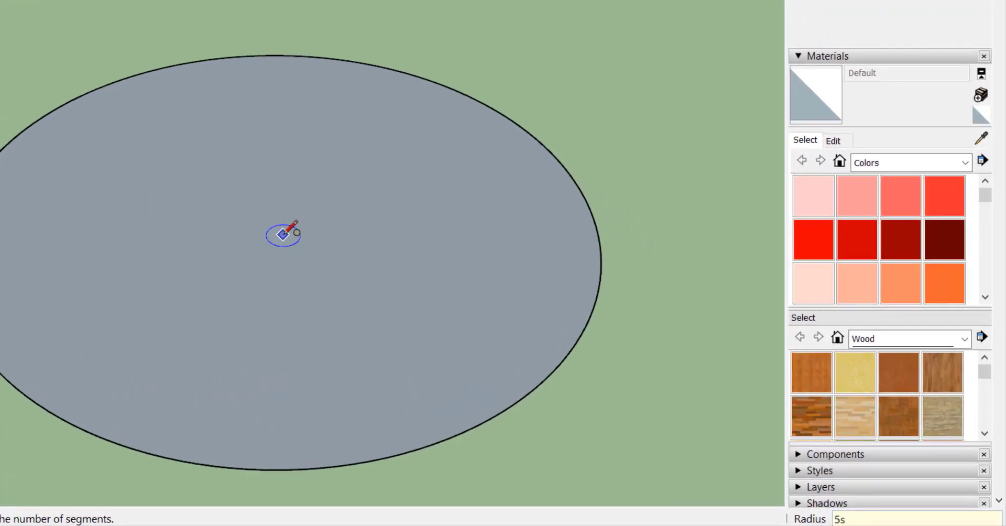
pyautogui.press('Return')
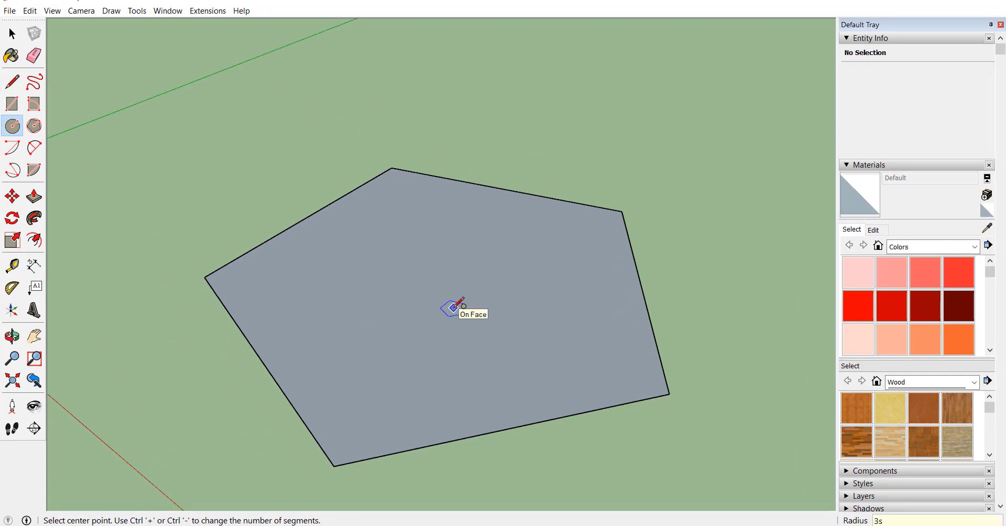
pyautogui.write('3s')
pyautogui.press('Return')
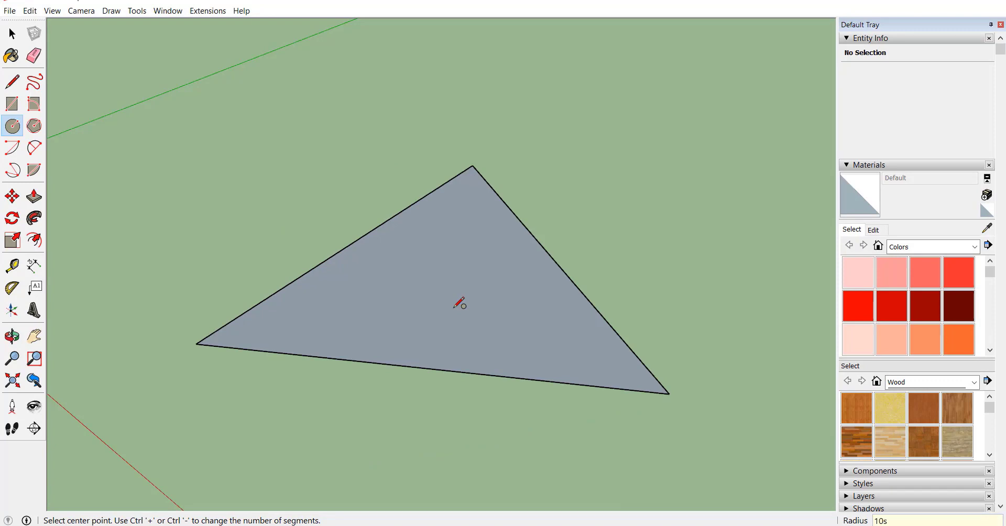
pyautogui.press('Return')
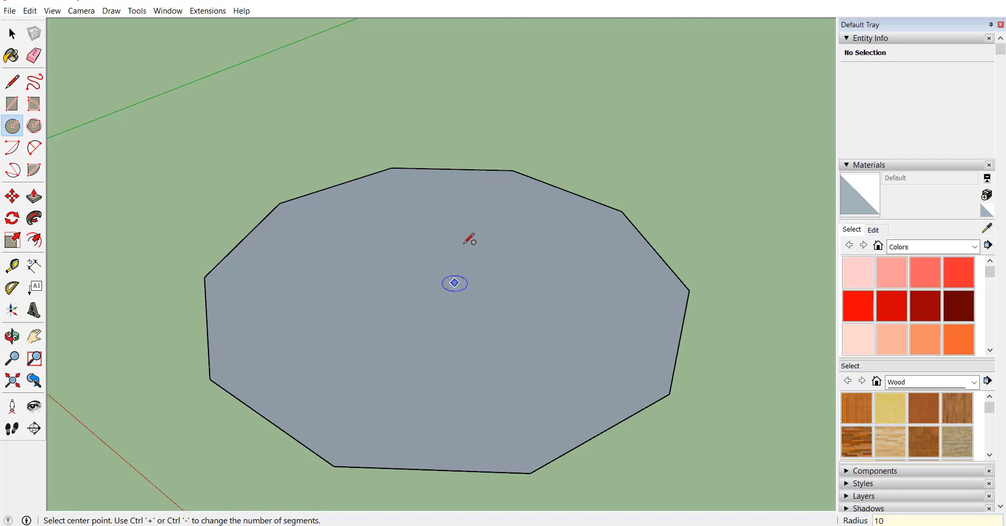
# Step: Draw a 10-sided circle with a radius of about 9' 6" locked perpendicular to the red axis, in front of the flat decagon
pyautogui.scroll(-2, 438, 310)
pyautogui.scroll(-1, 439, 310)
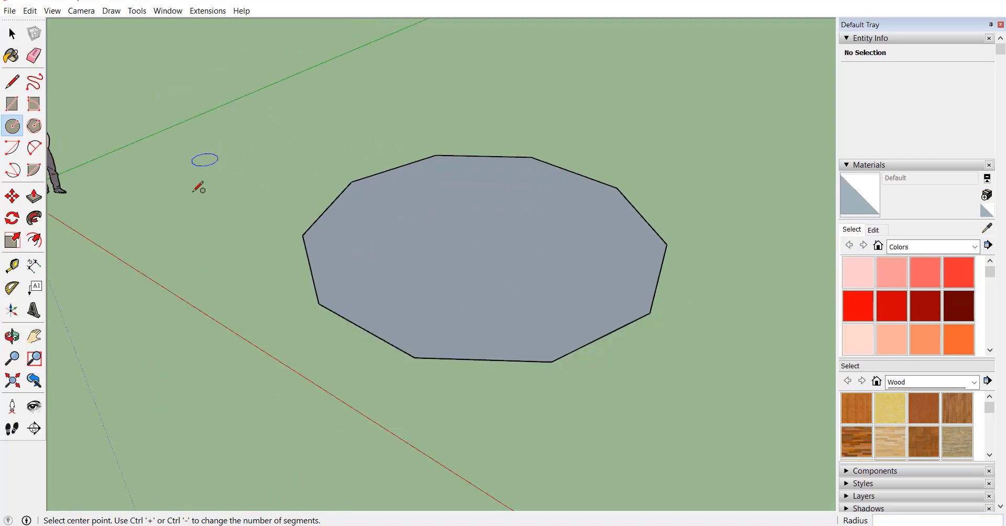
pyautogui.scroll(-1, 212, 236)
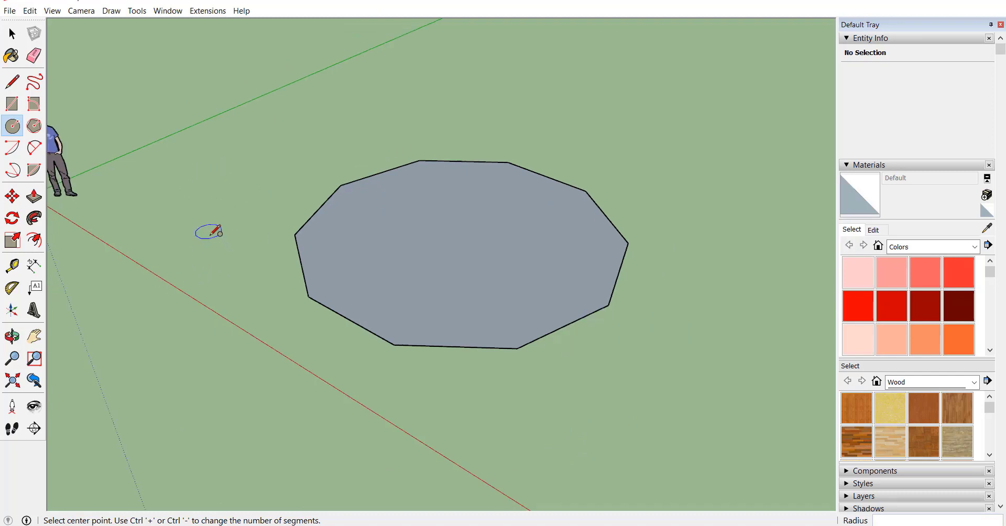
pyautogui.scroll(-1, 236, 257)
pyautogui.scroll(1, 418, 373)
pyautogui.scroll(1, 418, 373)
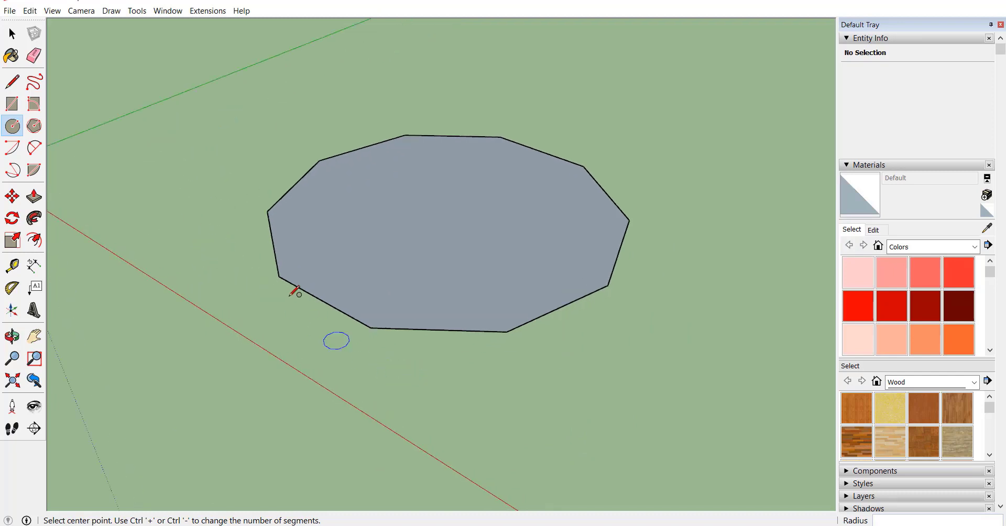
pyautogui.scroll(-2, 335, 340)
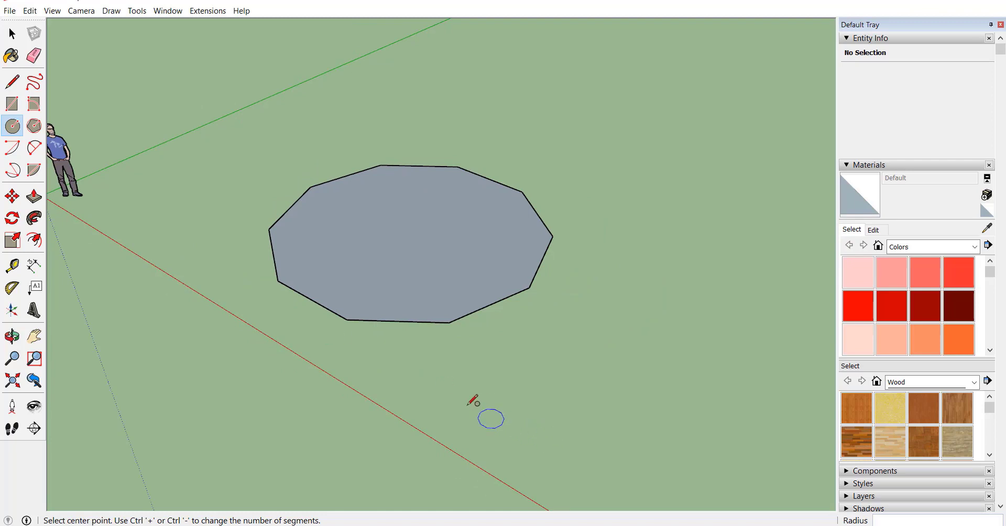
pyautogui.press('Right')
pyautogui.click(444, 394)
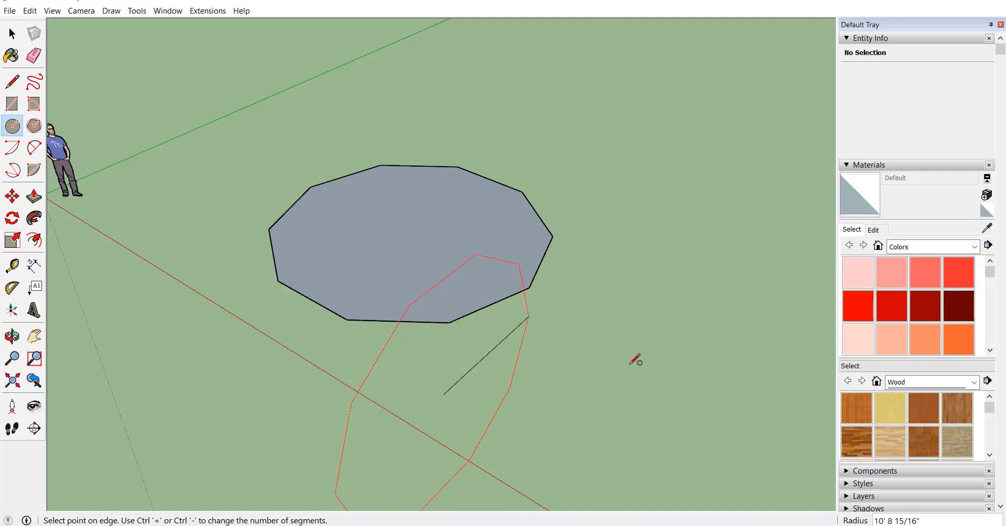
pyautogui.click(609, 365)
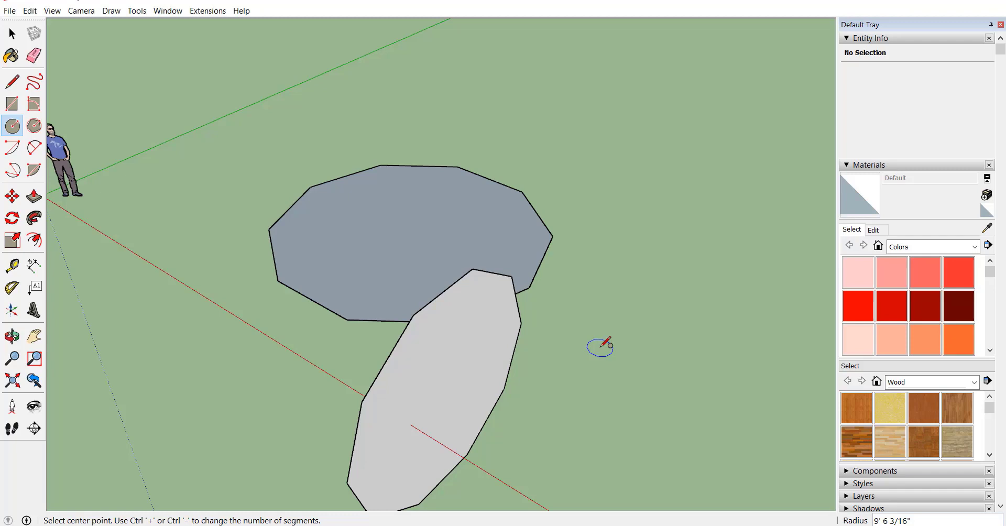
# Step: Draw a circle locked perpendicular to the green axis beside the other two, and set its segment count to 150
pyautogui.press('Left')
pyautogui.click(600, 348)
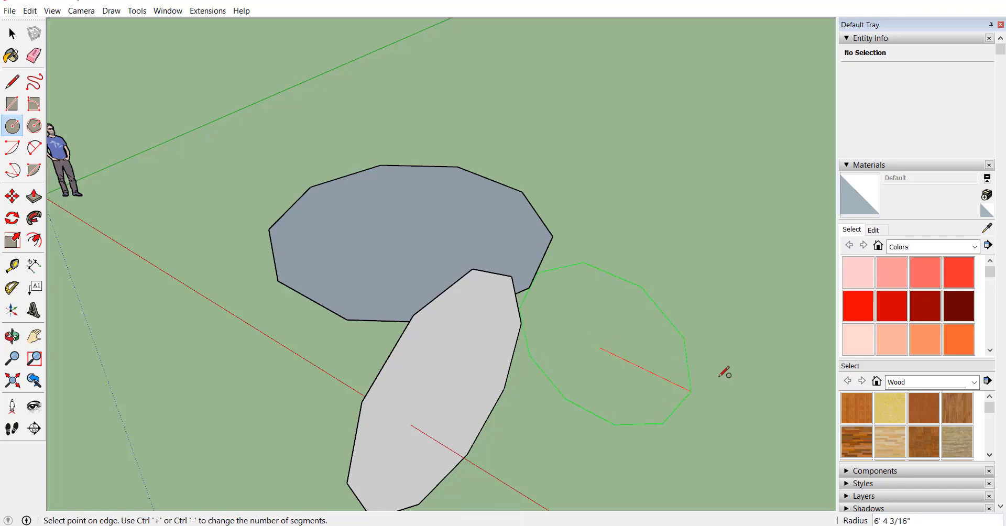
pyautogui.click(784, 308)
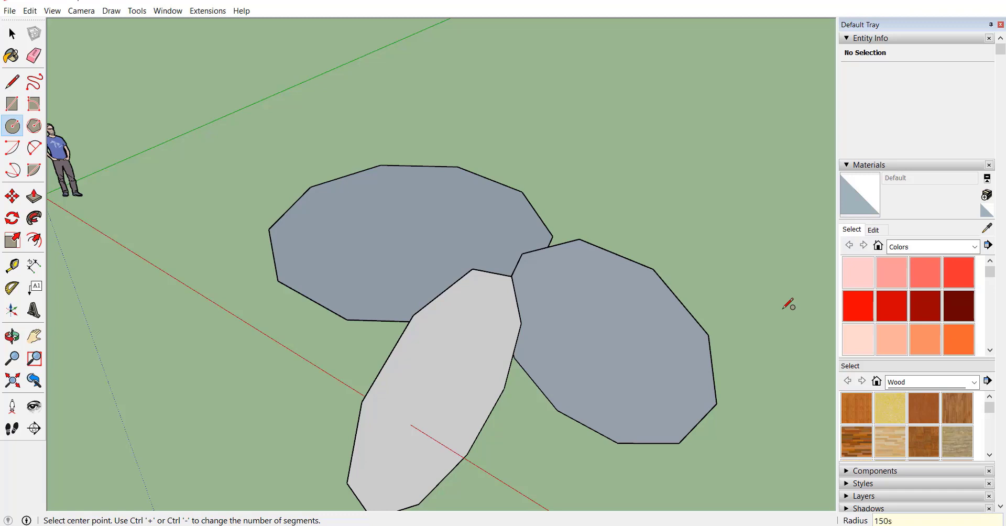
pyautogui.press('Return')
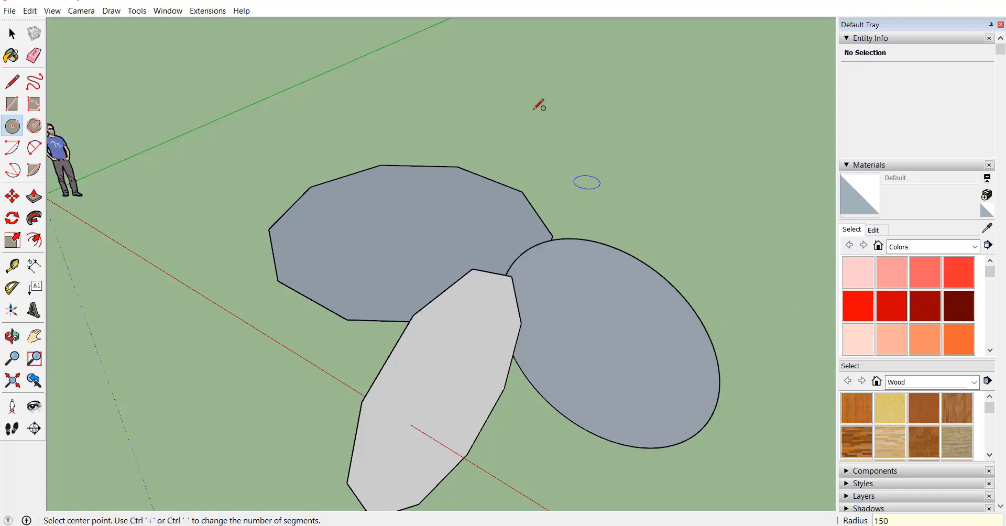
# Step: Draw a circle with a radius of about 8' 2" locked perpendicular to the blue axis, centred on the near side of the red axis
pyautogui.press('Up')
pyautogui.click(155, 321)
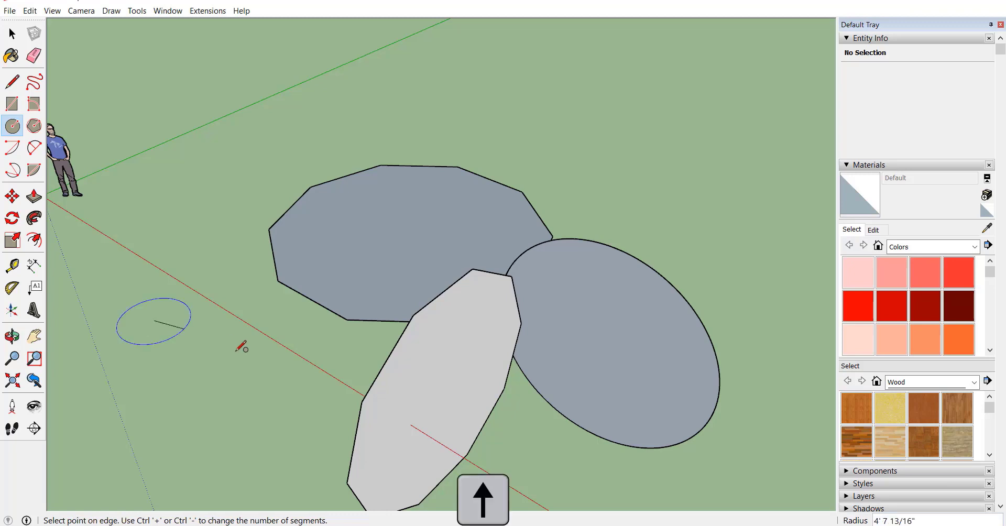
pyautogui.click(263, 365)
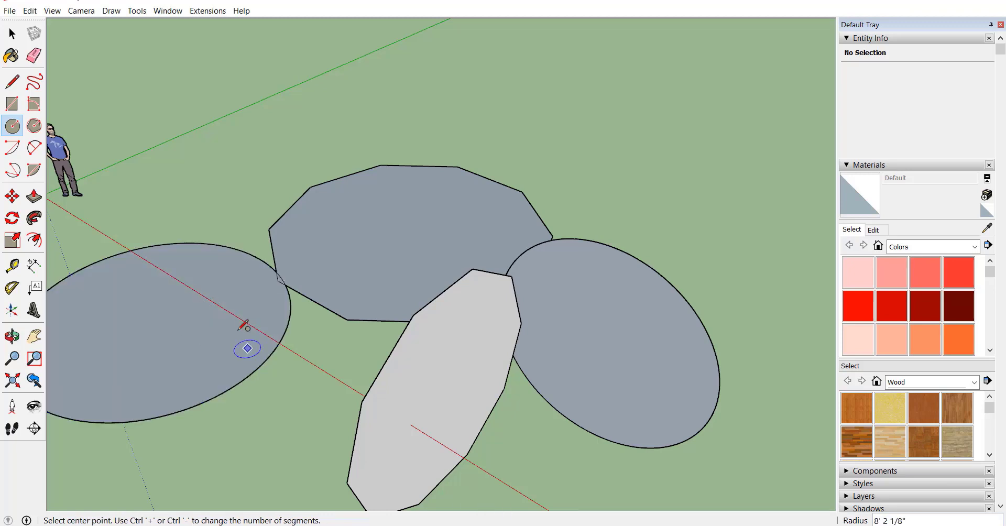
# Step: Select all the practice circles and delete them, keeping the human figure
pyautogui.scroll(-3, 246, 325)
pyautogui.press('space')
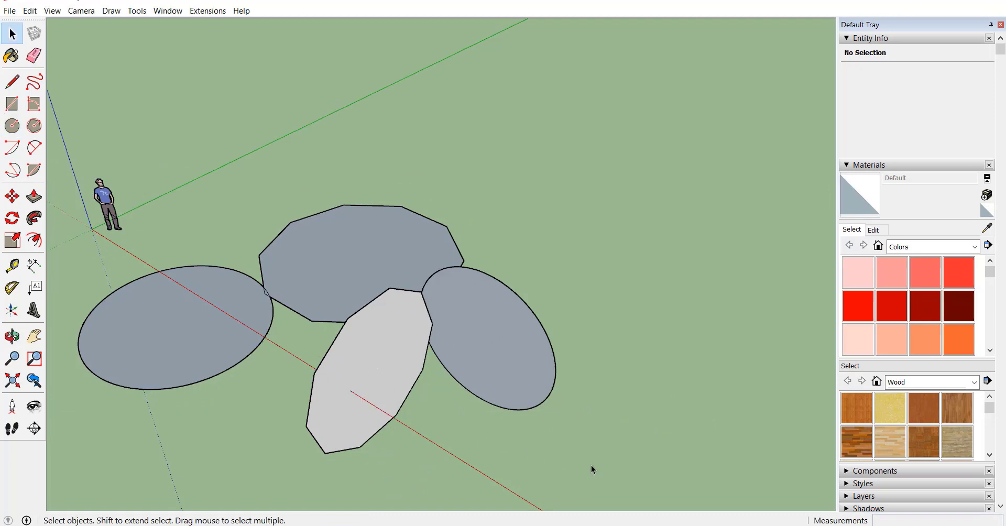
pyautogui.moveTo(295, 312); pyautogui.dragTo(173, 231)
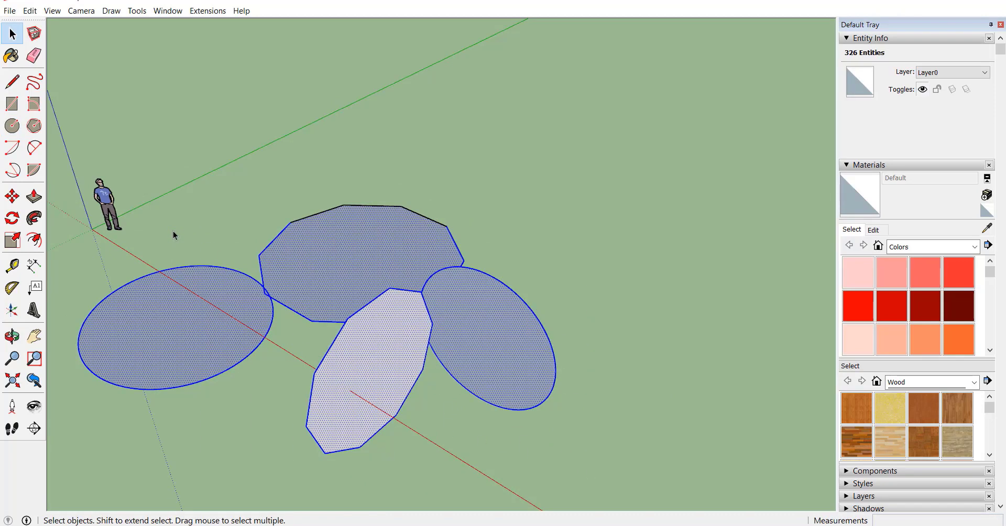
pyautogui.press('Delete')
pyautogui.moveTo(485, 347); pyautogui.dragTo(246, 155)
pyautogui.press('Delete')
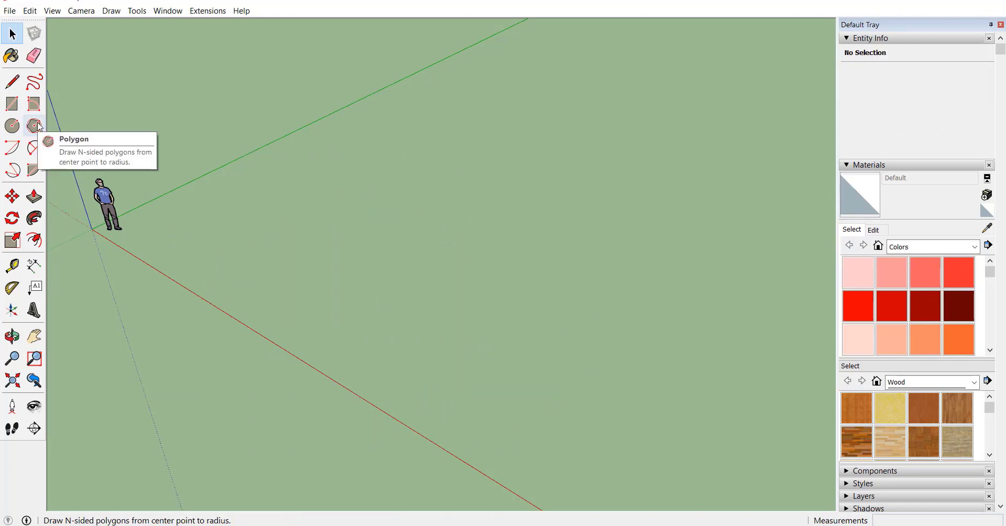
# Step: Draw a flat hexagon with the Polygon tool on the ground between the red and green axes
pyautogui.click(41, 129)
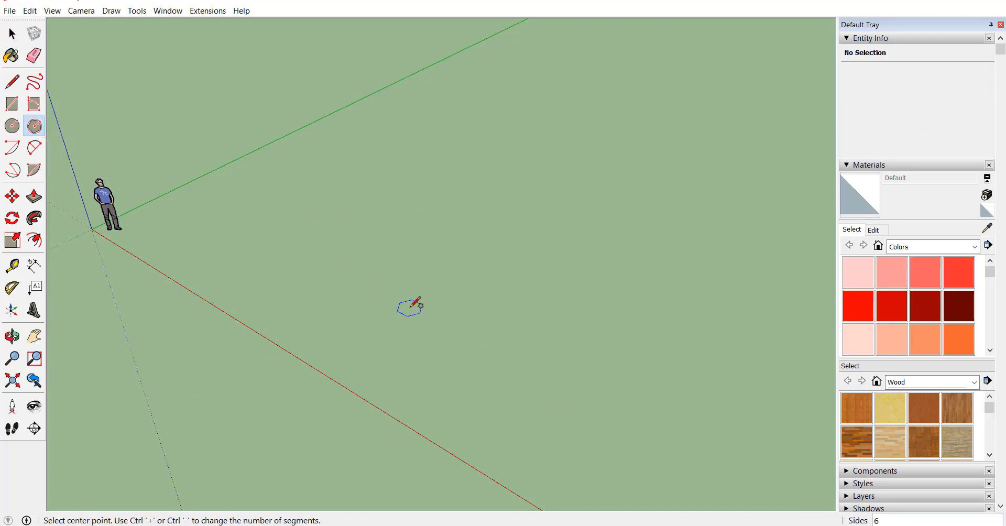
pyautogui.press('BackSpace')
pyautogui.click(482, 307)
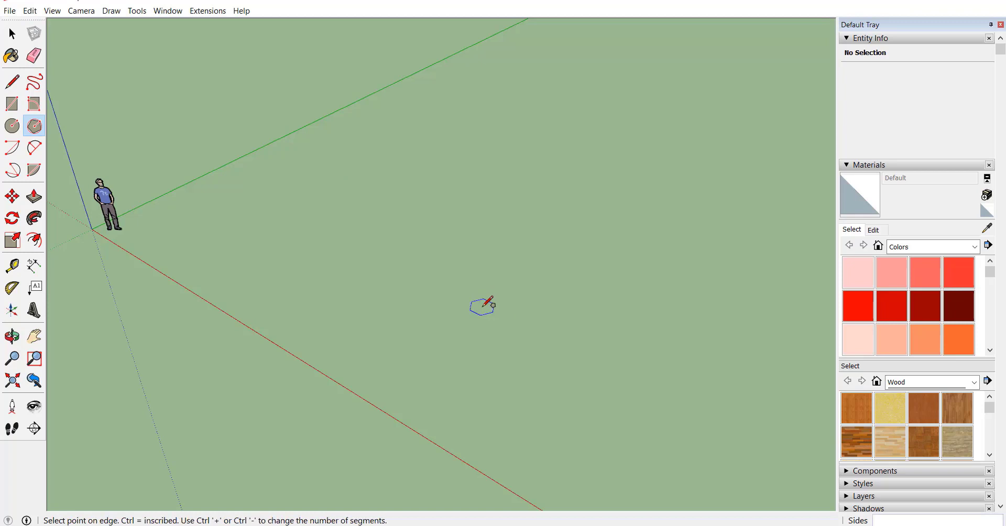
pyautogui.click(563, 345)
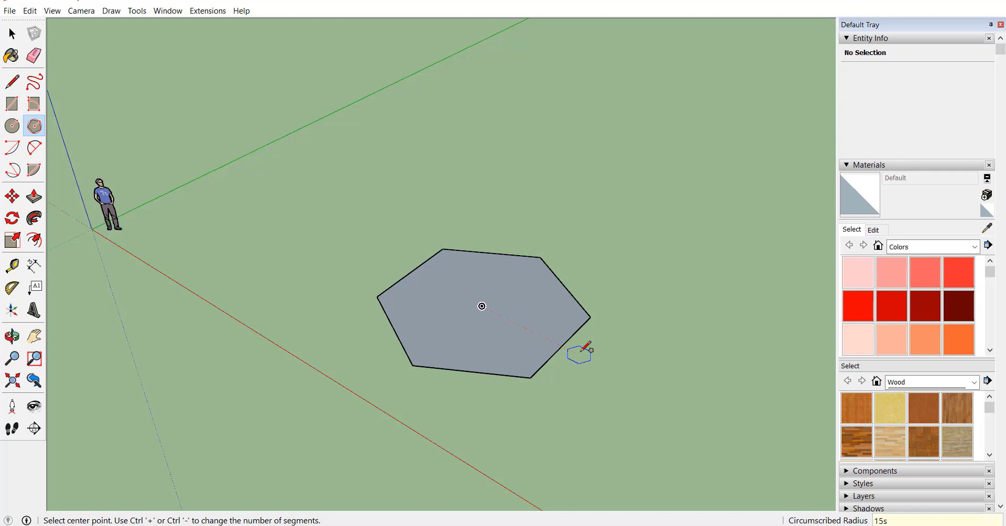
# Step: Set the polygon's number of sides to 15
pyautogui.write('15s')
pyautogui.press('Return')
pyautogui.scroll(1, 512, 289)
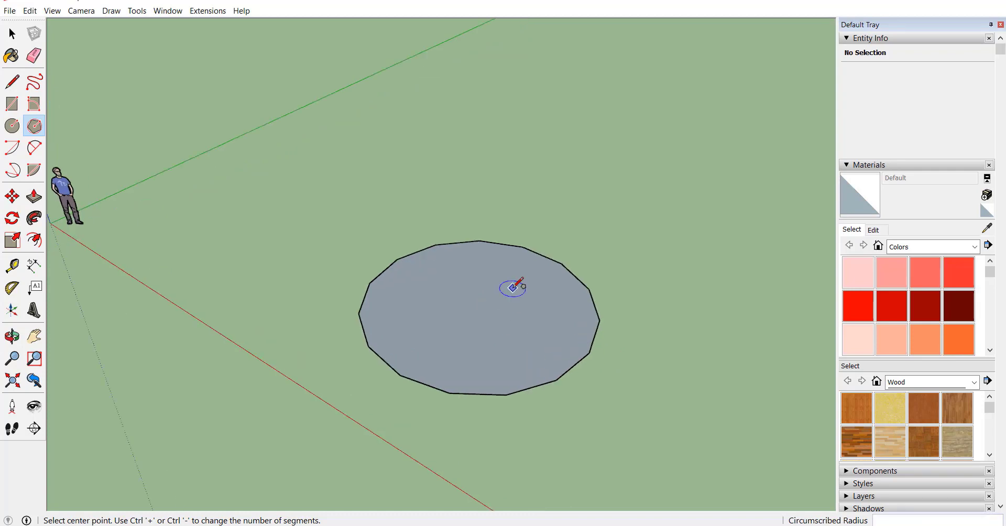
pyautogui.scroll(1, 512, 287)
pyautogui.scroll(-3, 474, 238)
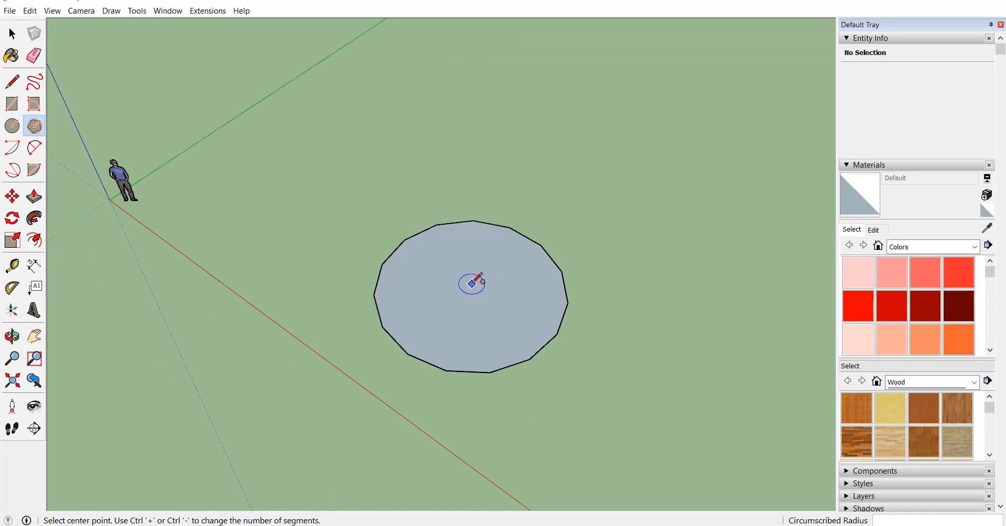
pyautogui.scroll(2, 481, 294)
# Step: Delete the polygon's face together with its edges
pyautogui.press('space')
pyautogui.doubleClick(555, 339)
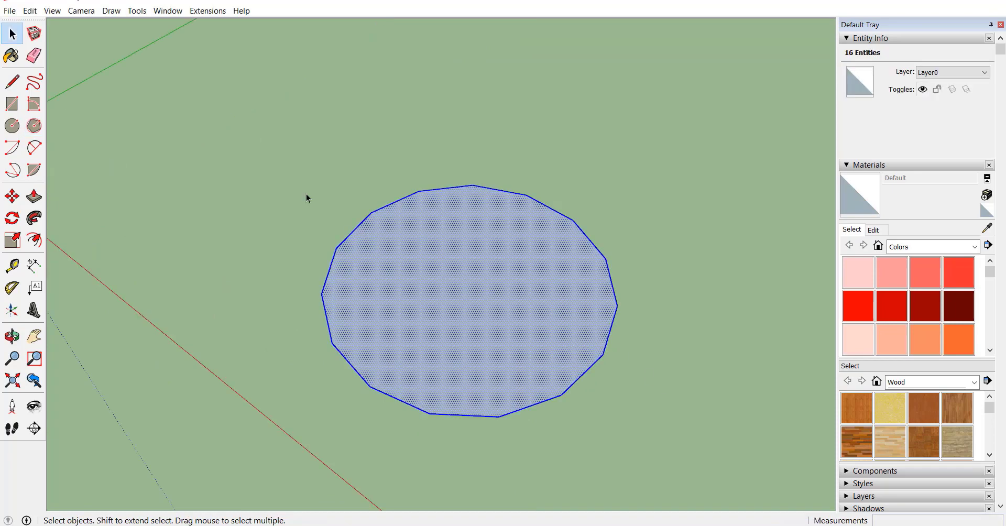
pyautogui.press('Delete')
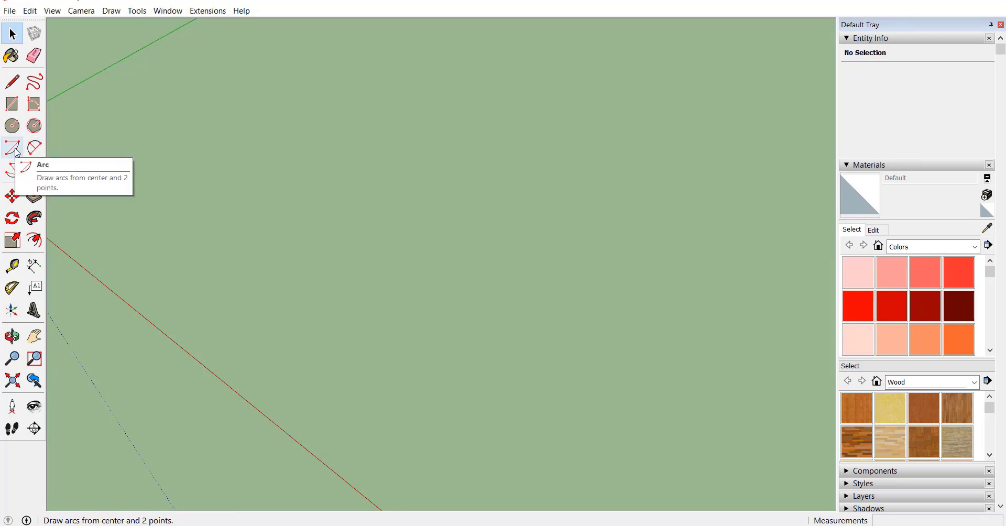
# Step: Draw a 120-degree center-point arc with a 10' radius on the ground, starting along the red axis direction, and set it to 100 segments
pyautogui.click(15, 149)
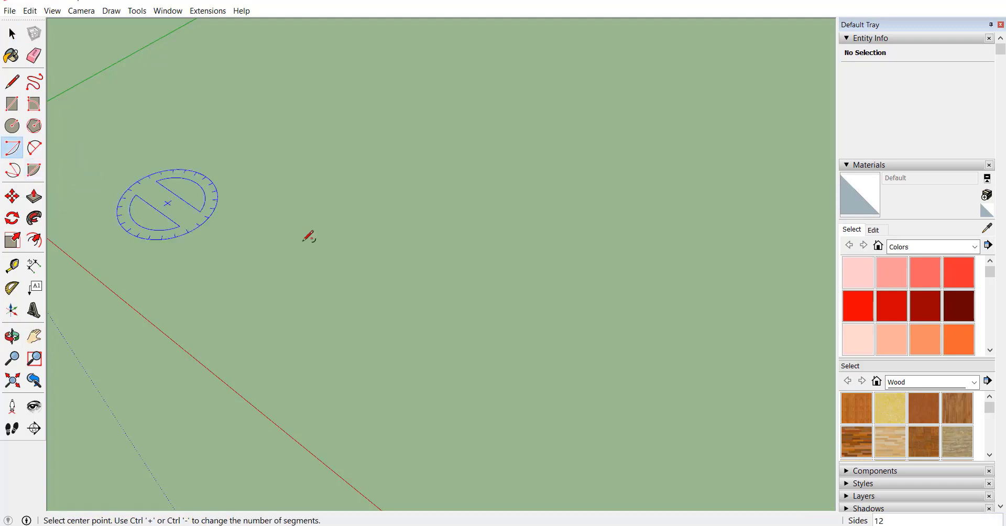
pyautogui.click(299, 284)
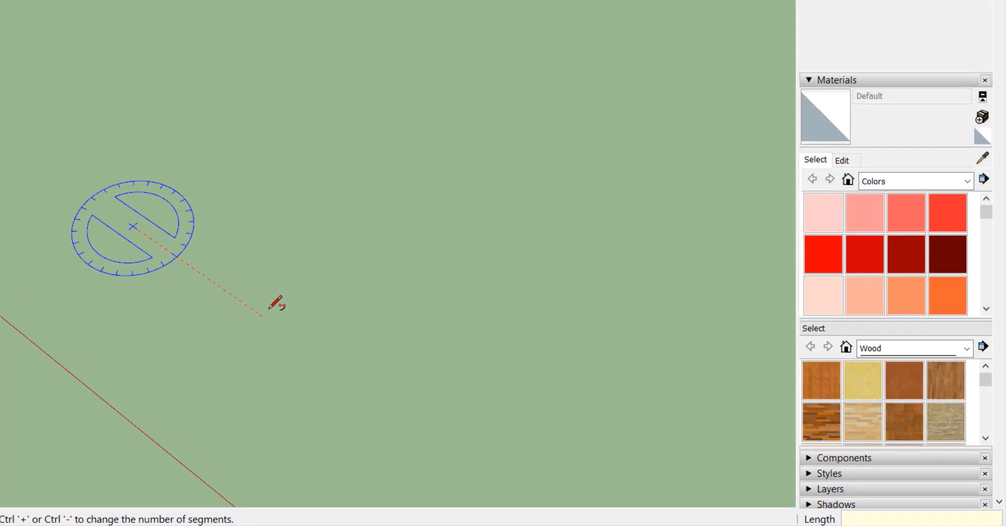
pyautogui.write('10')
pyautogui.press('Return')
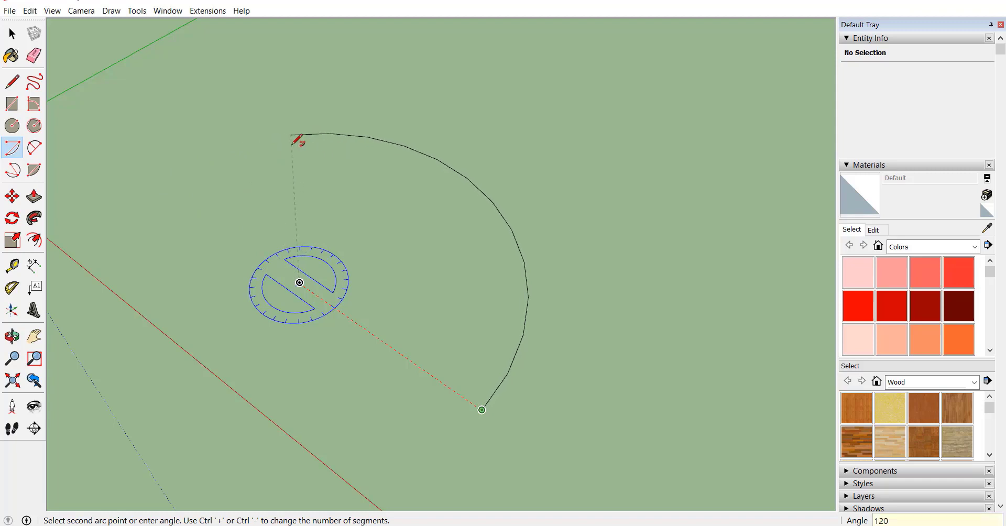
pyautogui.press('Return')
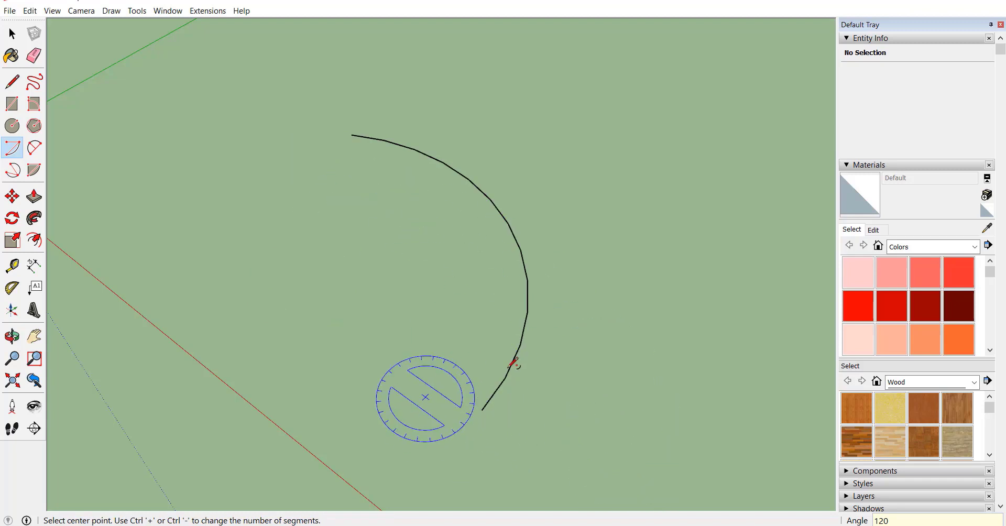
pyautogui.scroll(4, 503, 378)
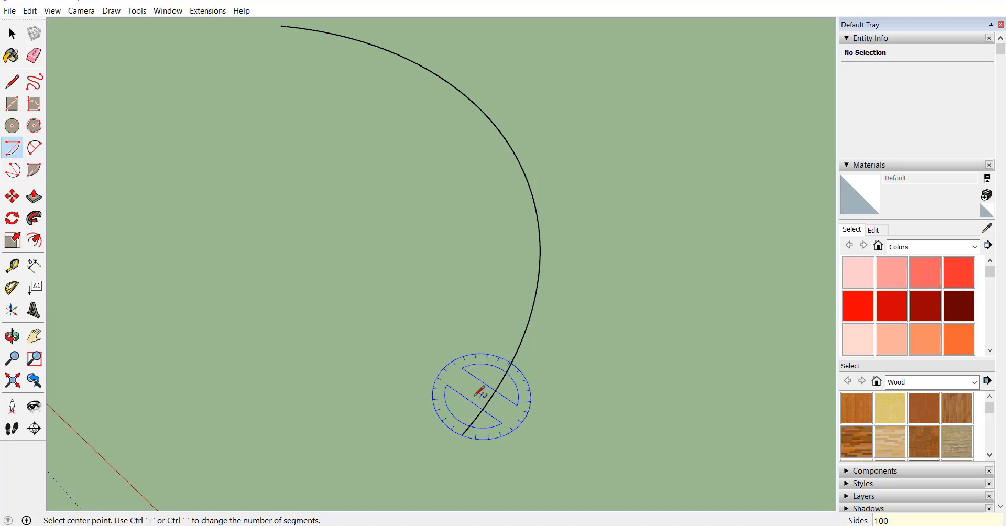
pyautogui.scroll(-2, 450, 362)
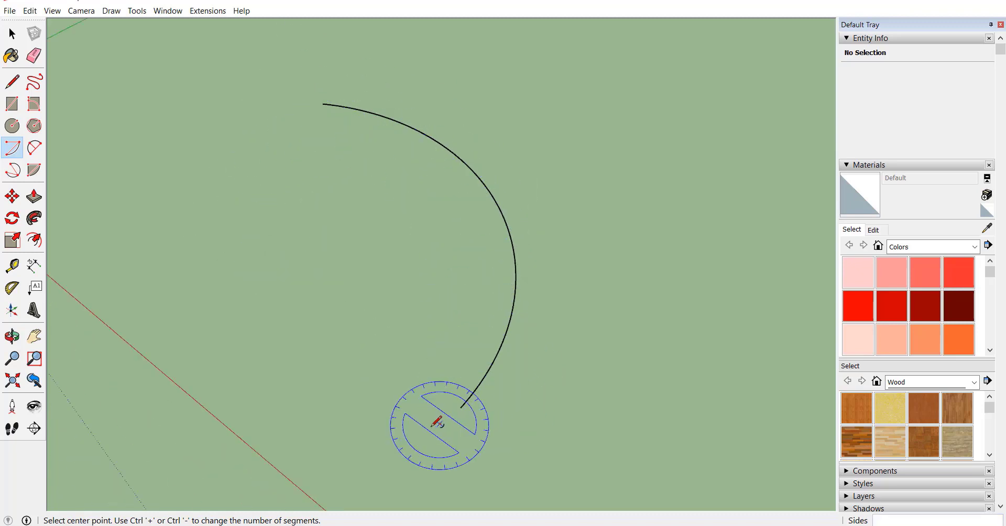
# Step: Draw a two-point arc with a 6' bulge on the ground beside the existing arc
pyautogui.click(35, 149)
pyautogui.scroll(-2, 269, 316)
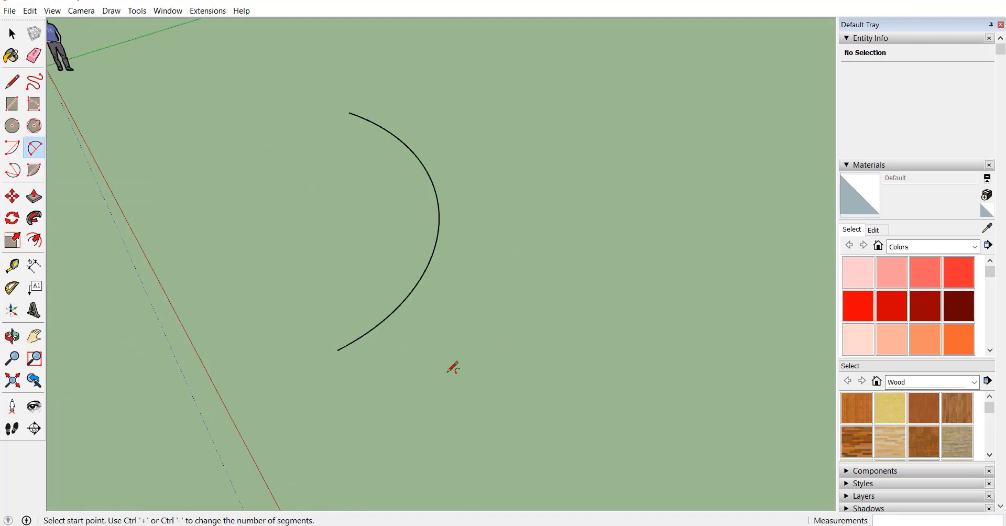
pyautogui.click(402, 373)
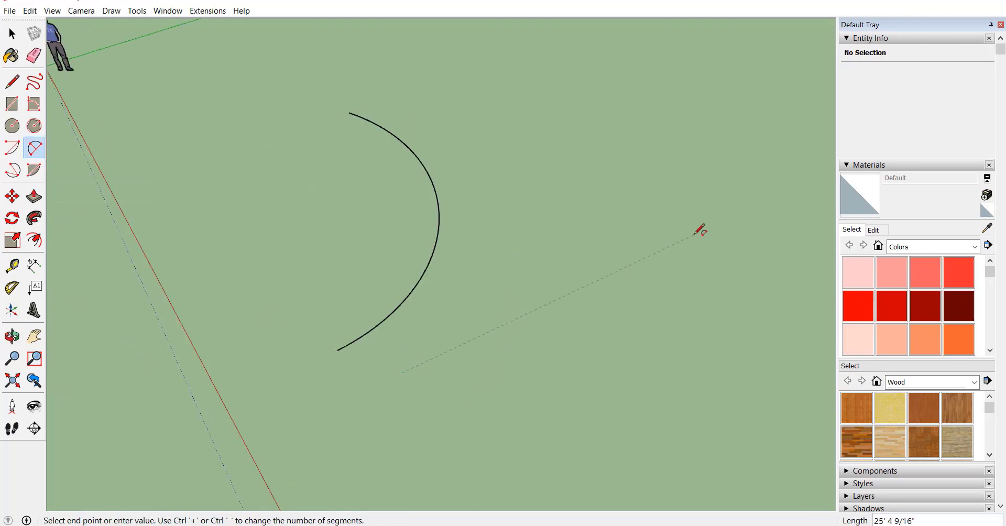
pyautogui.click(718, 229)
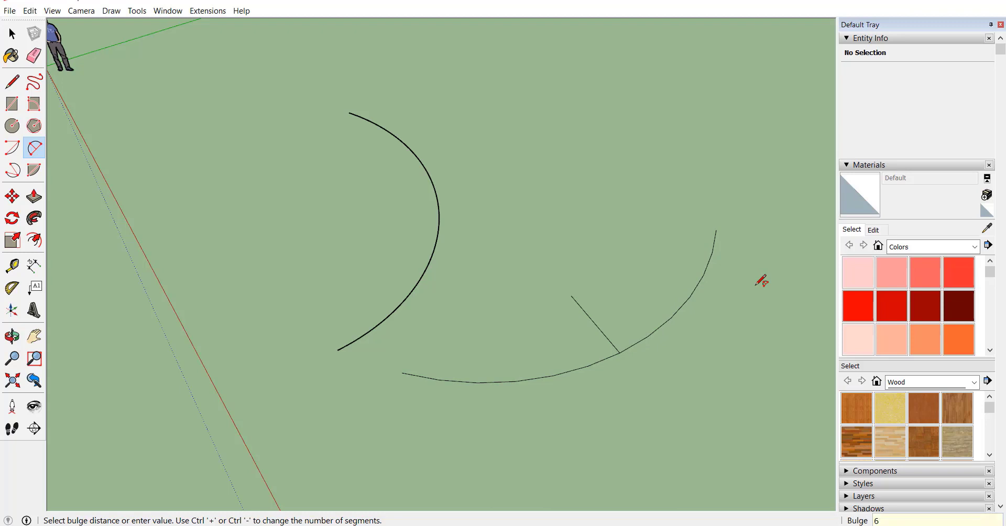
pyautogui.write("6'")
pyautogui.press('Return')
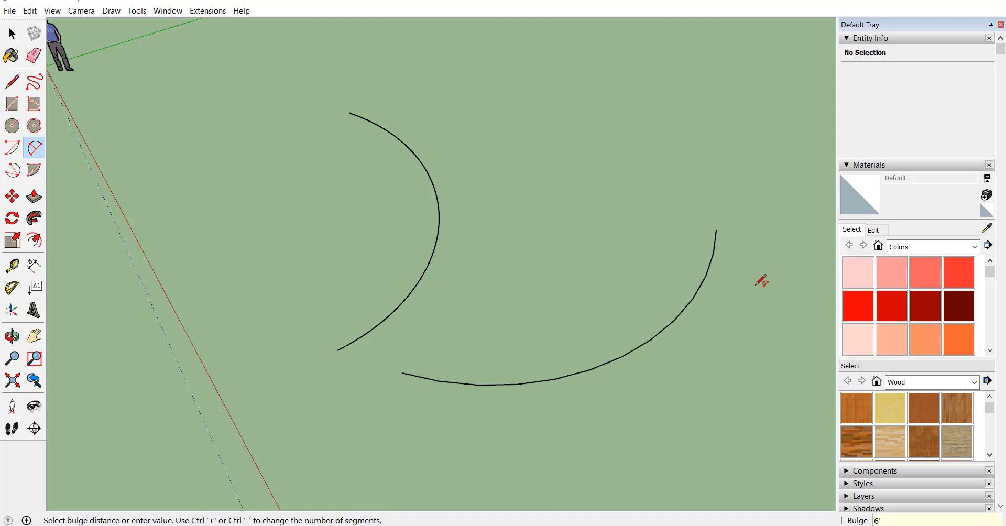
# Step: Set the new two-point arc to 90 segments
pyautogui.scroll(2, 693, 303)
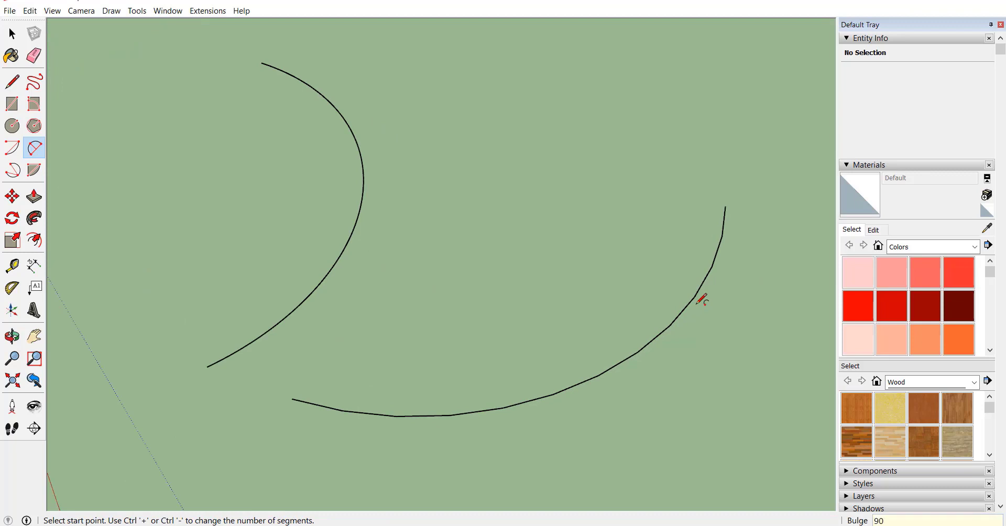
pyautogui.write('90s')
pyautogui.press('Return')
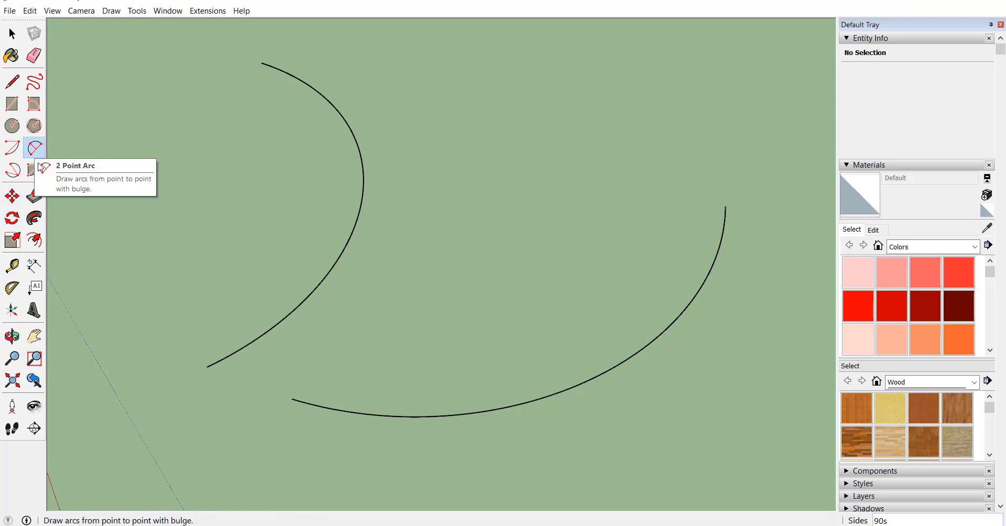
# Step: Draw a 250-degree three-point arc on the ground that crosses the two-point arc
pyautogui.click(13, 170)
pyautogui.scroll(-1, 317, 161)
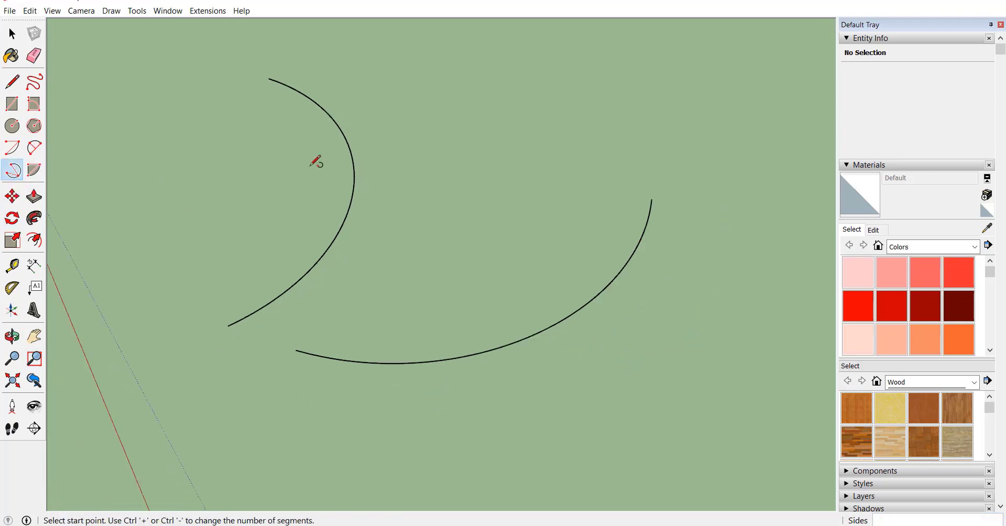
pyautogui.scroll(-2, 316, 161)
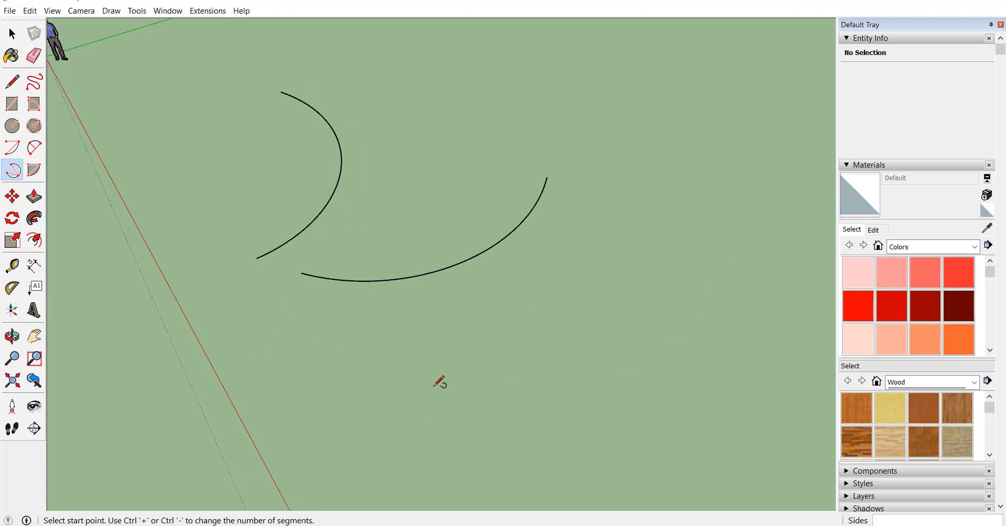
pyautogui.click(402, 387)
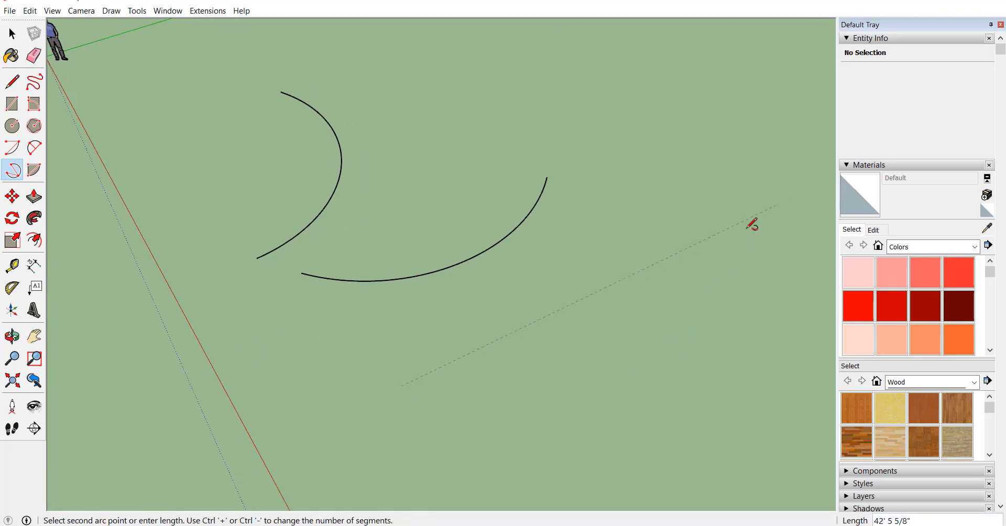
pyautogui.click(691, 263)
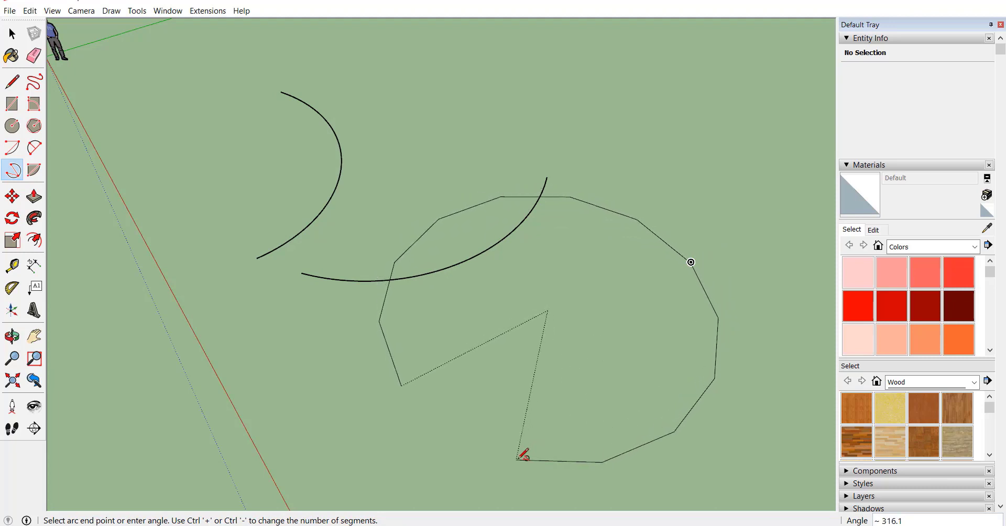
pyautogui.click(606, 445)
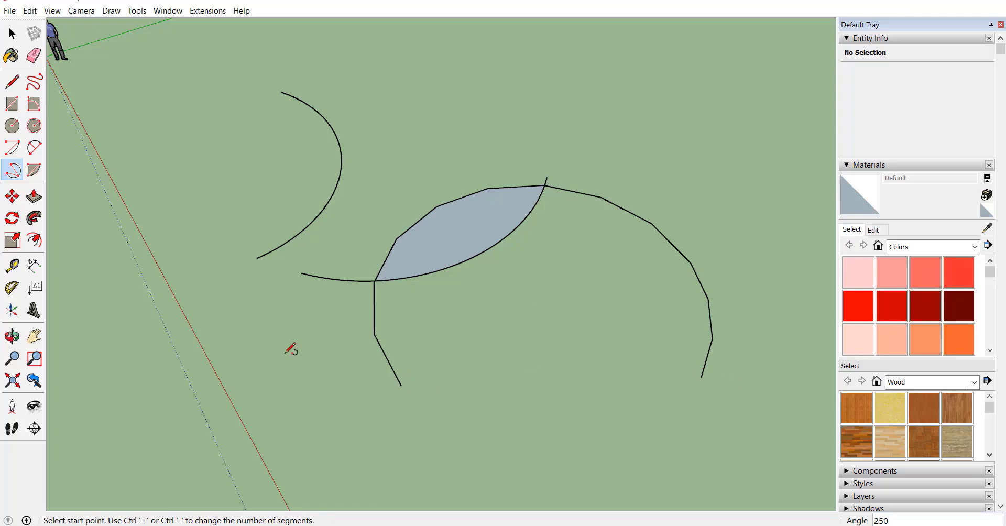
# Step: Draw a 45-degree pie sector on the ground in the empty area beyond the three arcs
pyautogui.click(39, 177)
pyautogui.scroll(-3, 241, 128)
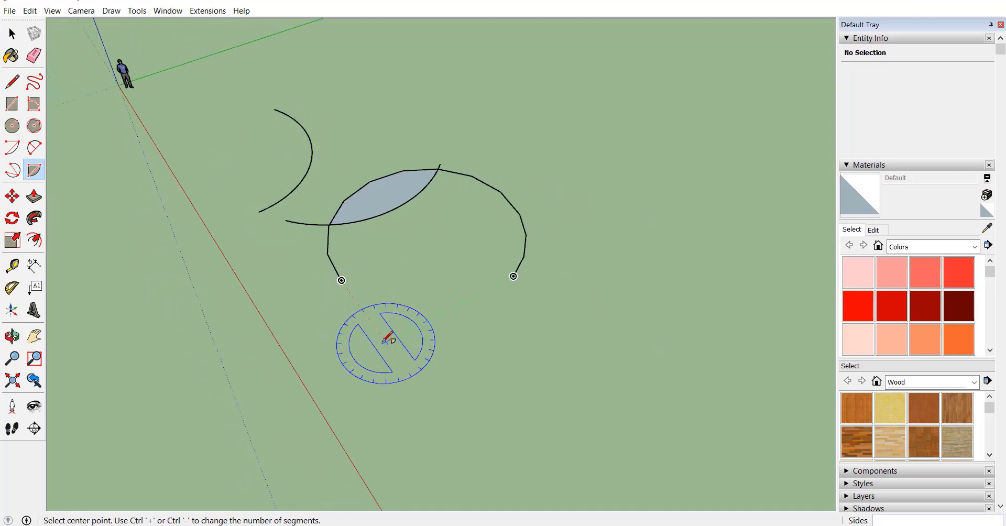
pyautogui.click(386, 342)
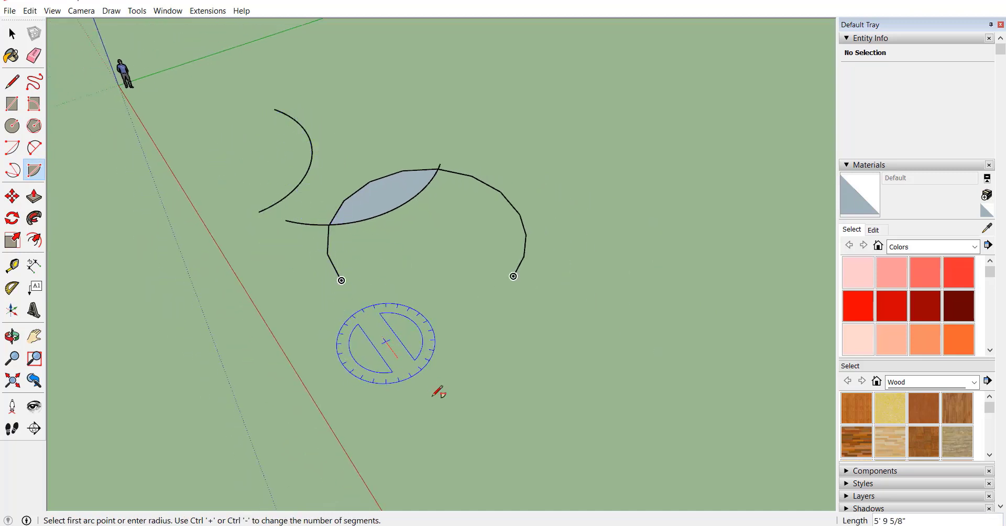
pyautogui.click(610, 295)
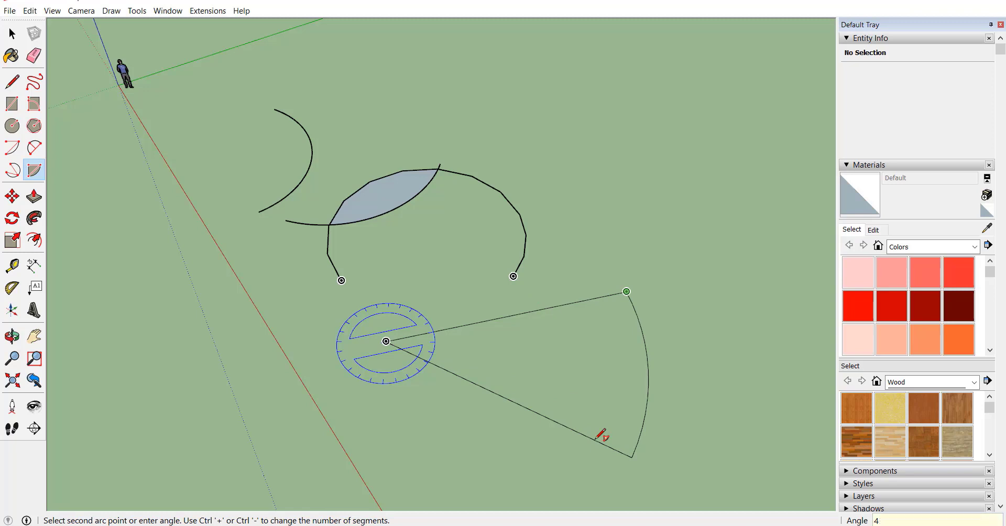
pyautogui.click(596, 440)
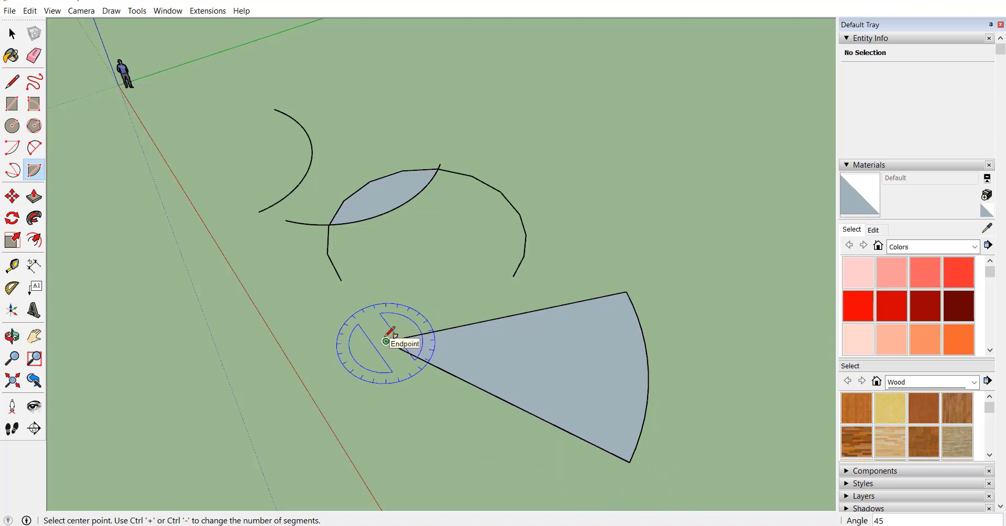
# Step: Move the 100-segment arc 30' along the red axis, using its endpoint as the base point
pyautogui.press('m')
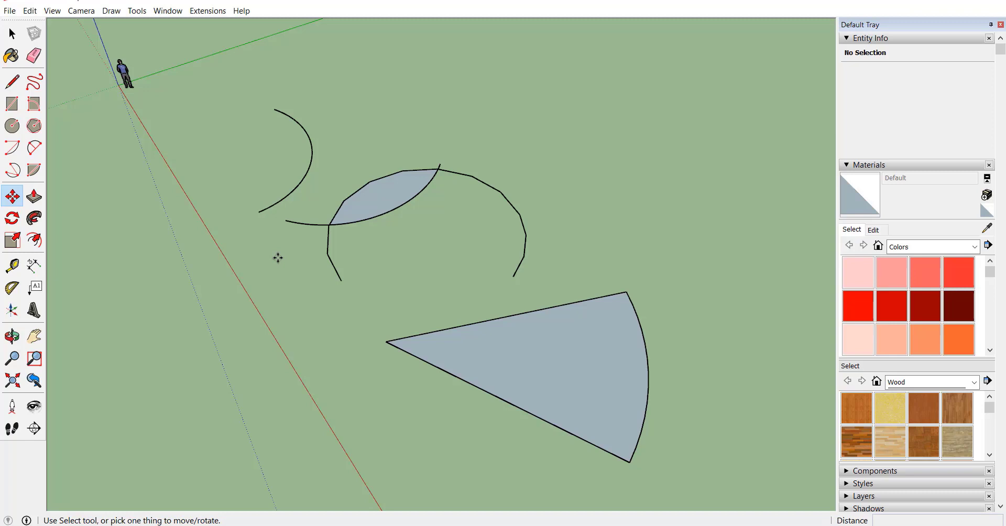
pyautogui.press('space')
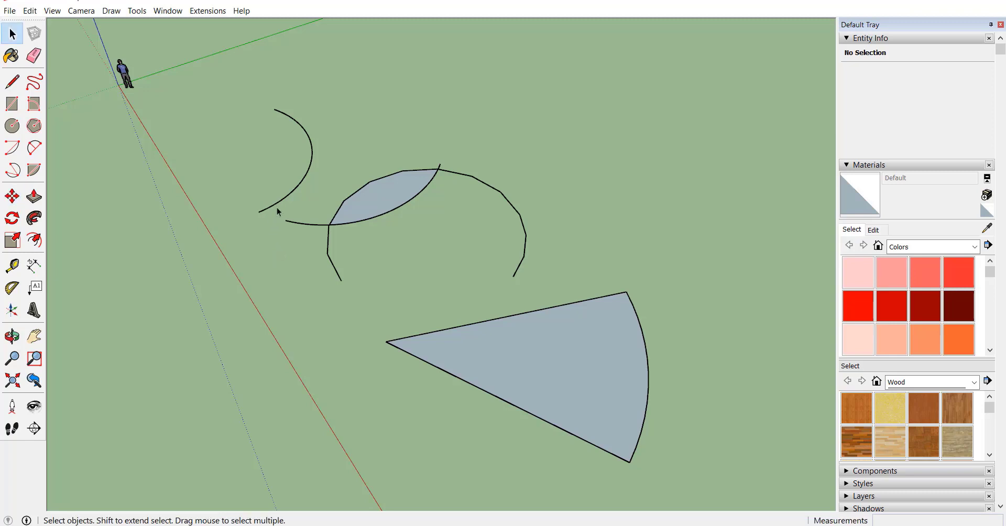
pyautogui.click(279, 202)
pyautogui.click(11, 201)
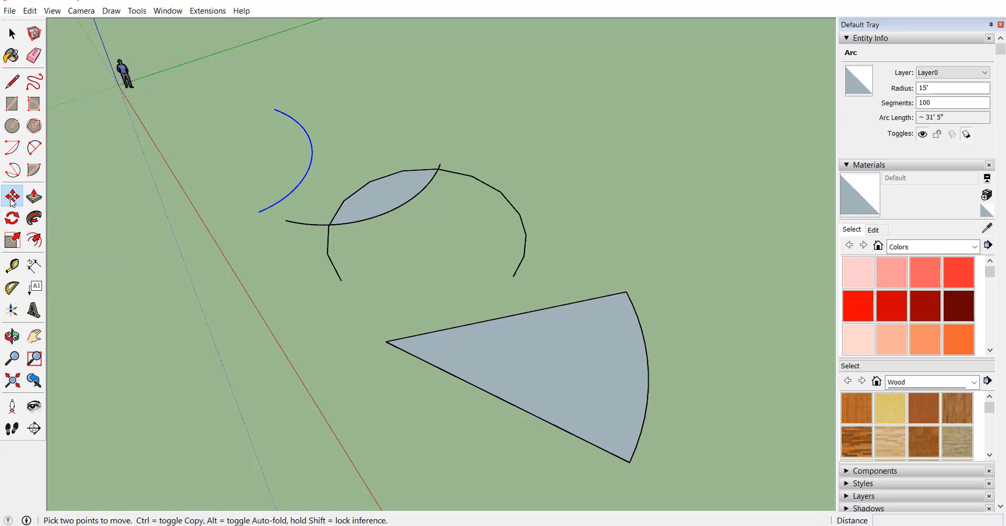
pyautogui.click(258, 213)
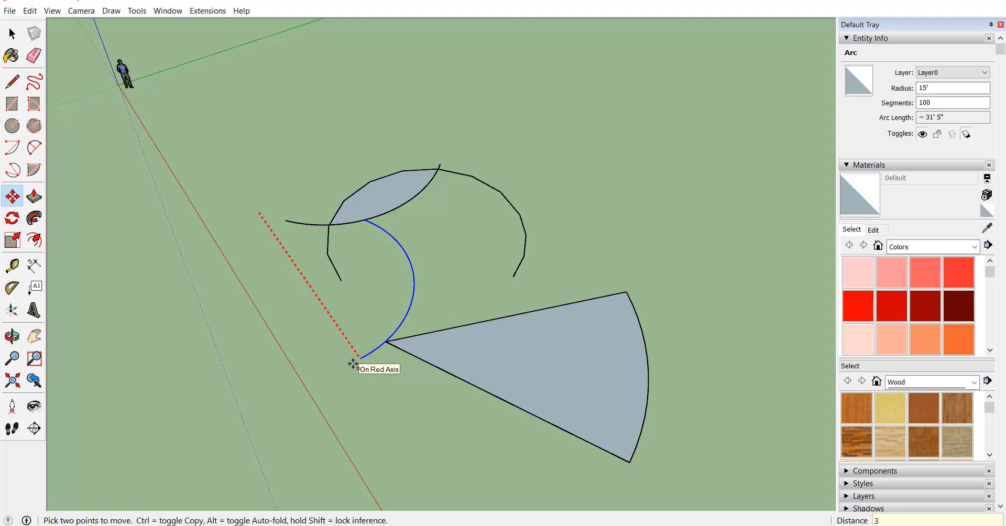
pyautogui.press('Return')
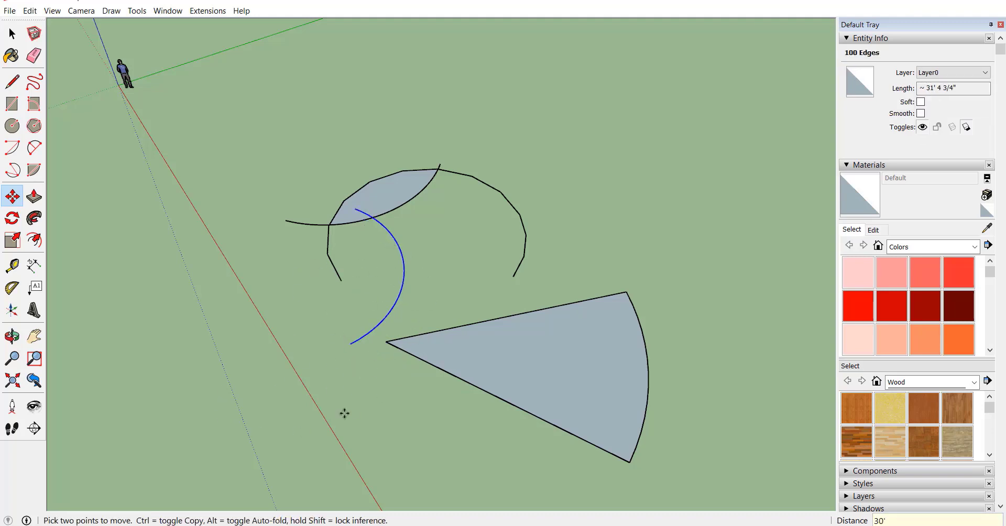
pyautogui.press('space')
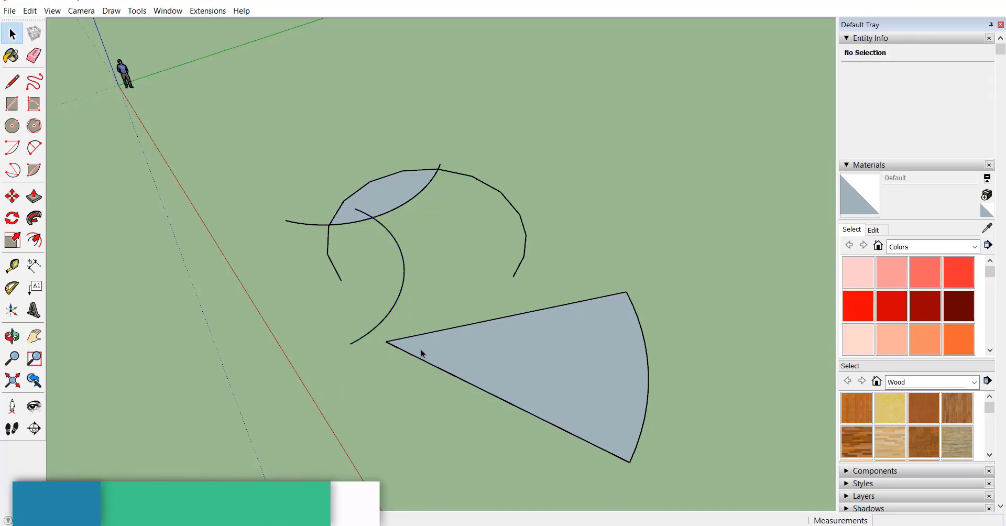
pyautogui.click(10, 199)
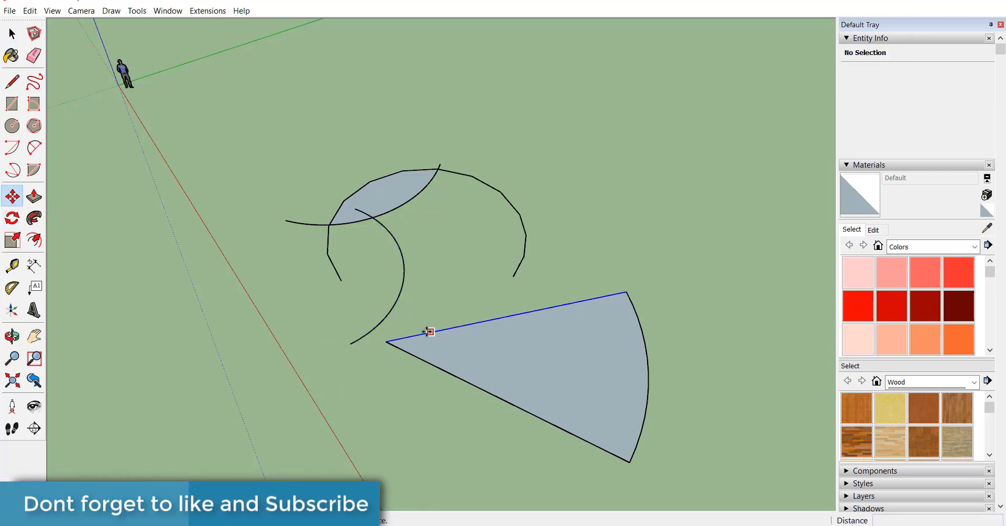
pyautogui.click(386, 341)
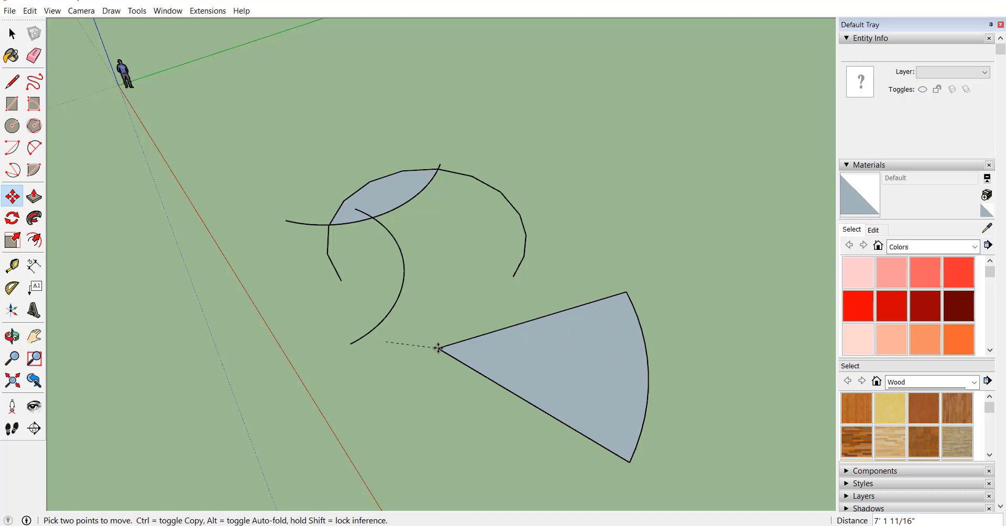
pyautogui.press('Escape')
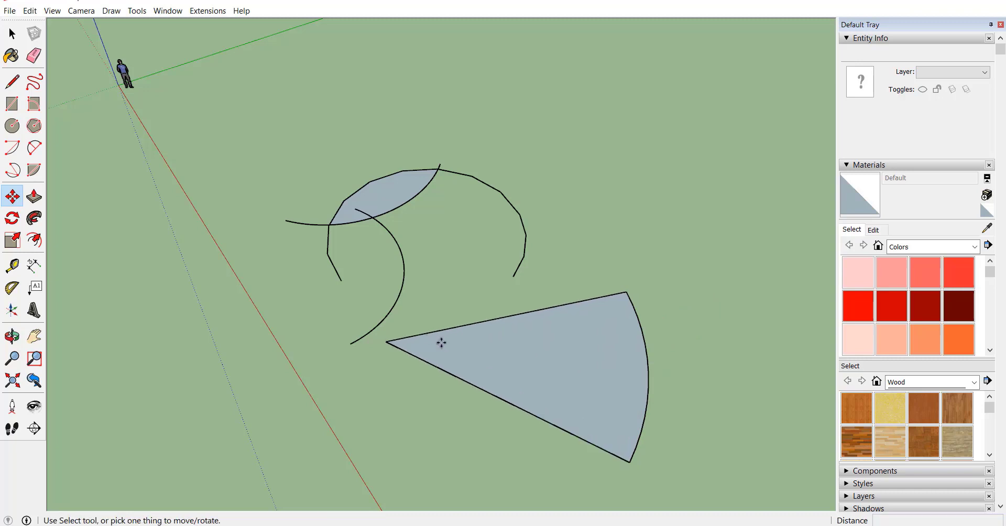
# Step: Select the pie sector's face with its edges and move it 15' up along the blue axis
pyautogui.press('space')
pyautogui.click(520, 359)
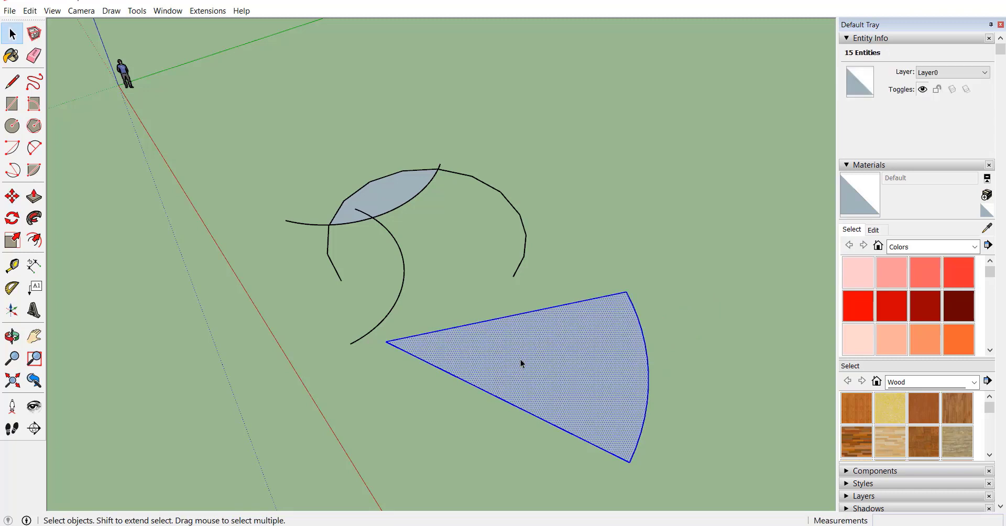
pyautogui.click(13, 196)
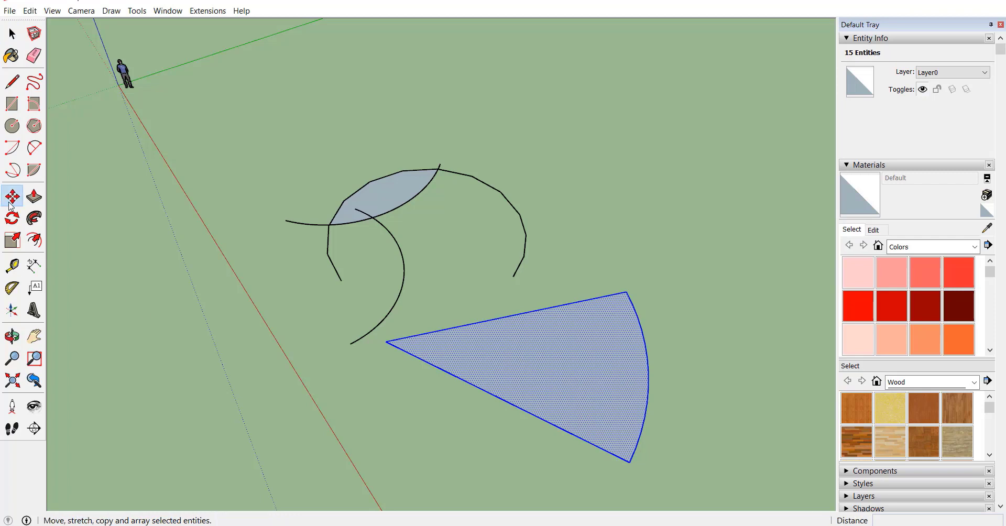
pyautogui.click(387, 342)
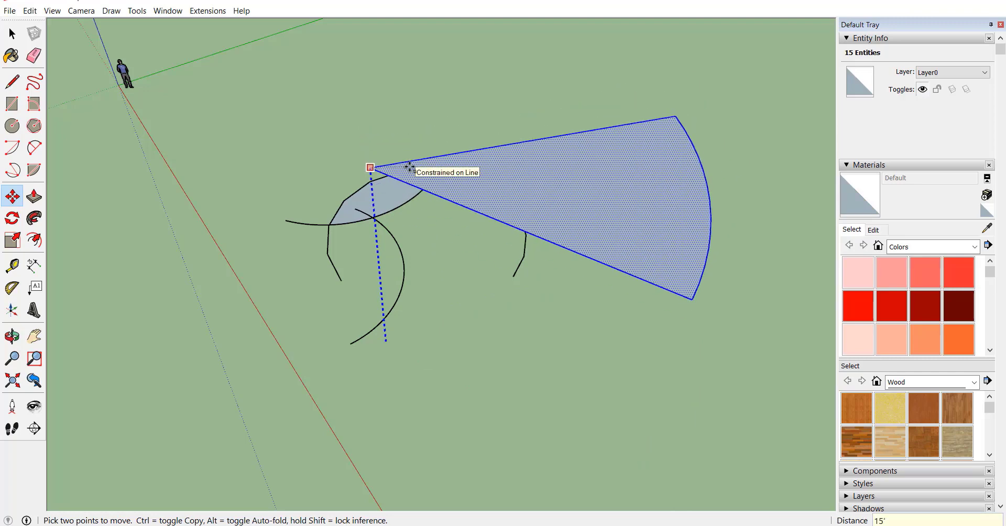
pyautogui.press('Return')
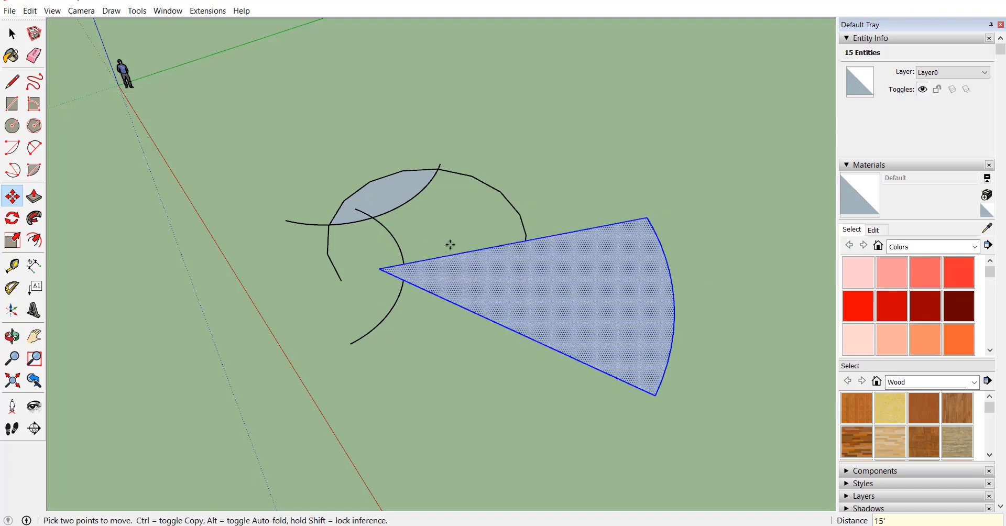
# Step: Delete all the arcs and the raised pie sector
pyautogui.scroll(2, 442, 290)
pyautogui.moveTo(414, 330); pyautogui.dragTo(307, 244, button='middle')
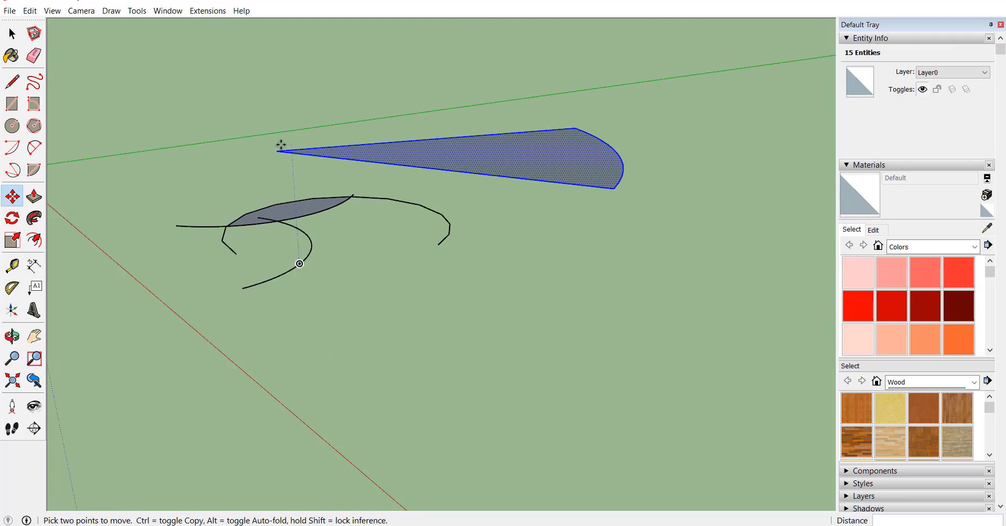
pyautogui.moveTo(281, 144); pyautogui.dragTo(377, 286, button='middle')
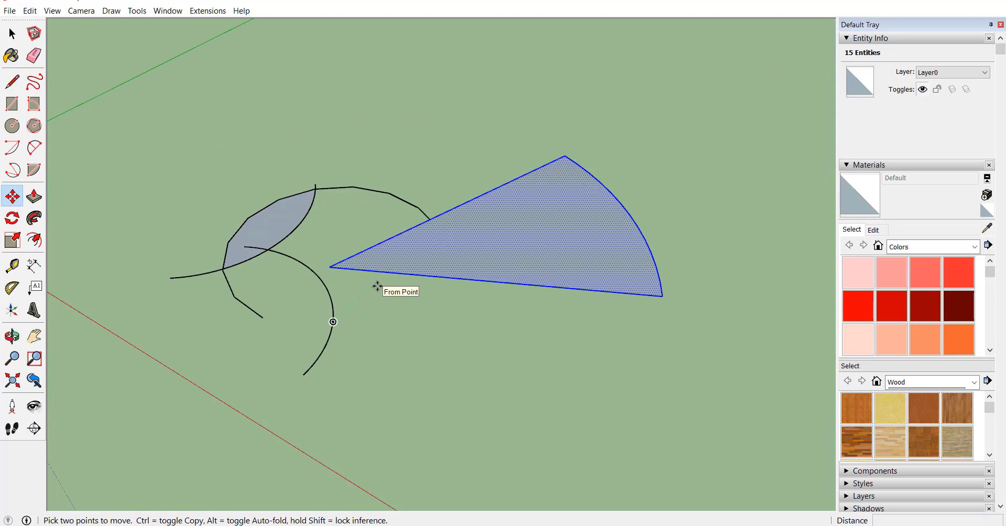
pyautogui.press('space')
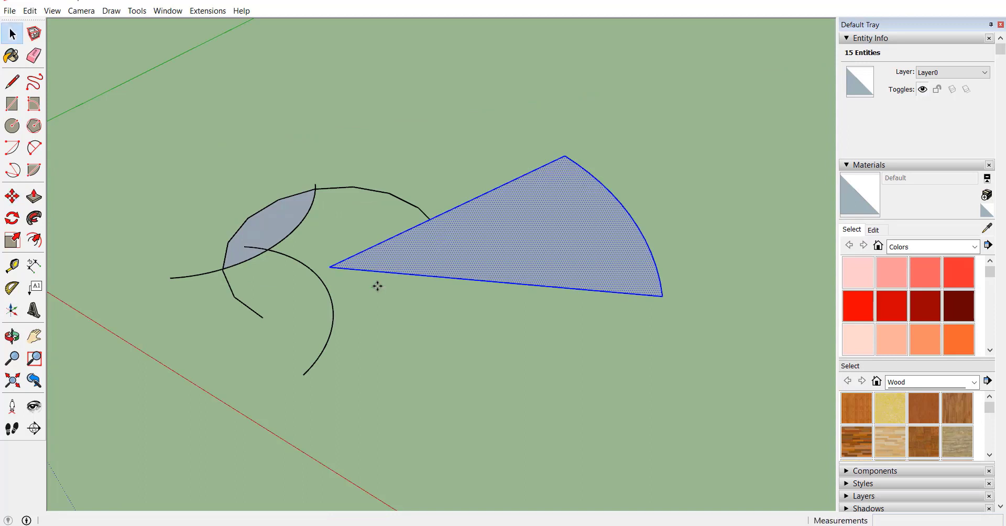
pyautogui.moveTo(188, 181); pyautogui.dragTo(188, 180)
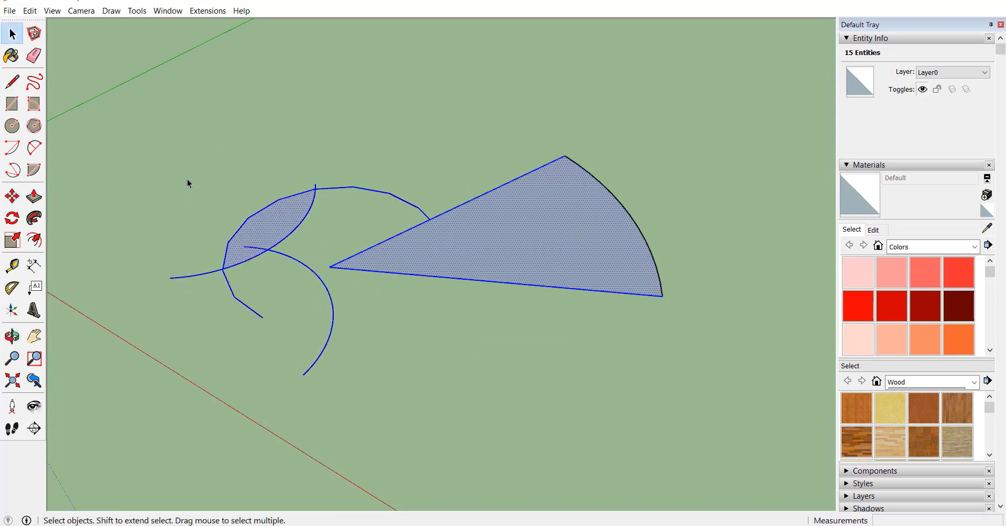
pyautogui.press('Delete')
pyautogui.moveTo(721, 380); pyautogui.dragTo(609, 103)
pyautogui.press('Delete')
# Step: Draw a freehand-sized rectangle on the ground between the red and green axes
pyautogui.scroll(-3, 164, 264)
pyautogui.press('r')
pyautogui.click(160, 257)
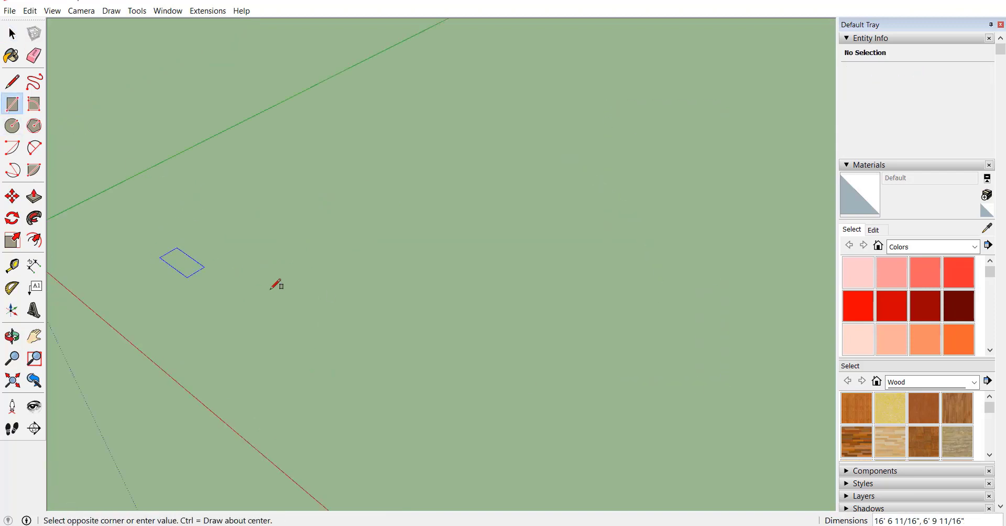
pyautogui.click(337, 264)
# Step: Select the rectangle's face with its edges and copy it 35' along the green axis from its near corner
pyautogui.press('space')
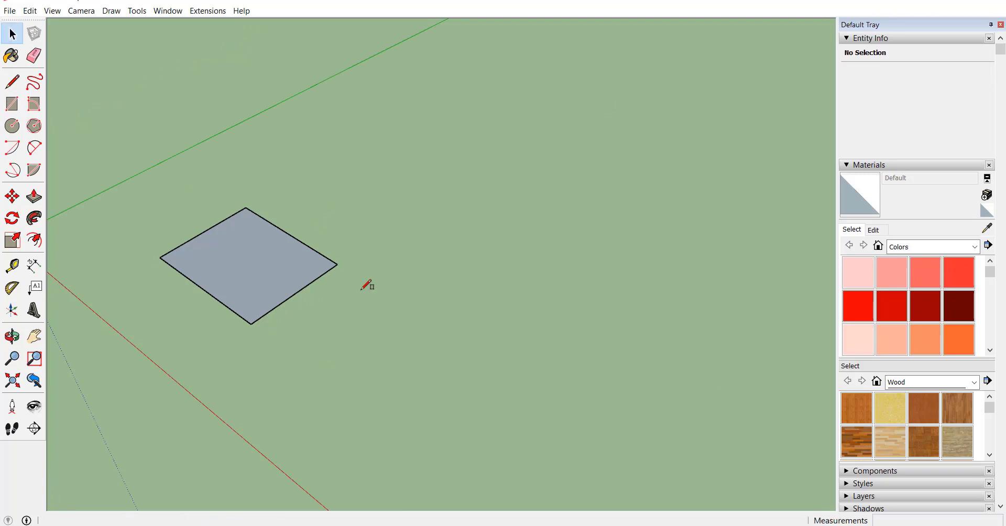
pyautogui.moveTo(219, 253); pyautogui.dragTo(219, 254)
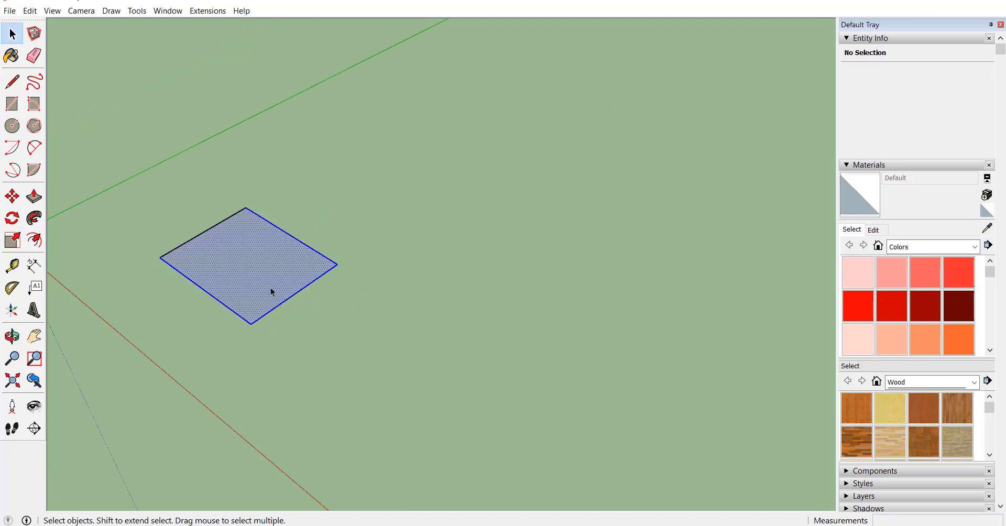
pyautogui.doubleClick(265, 281)
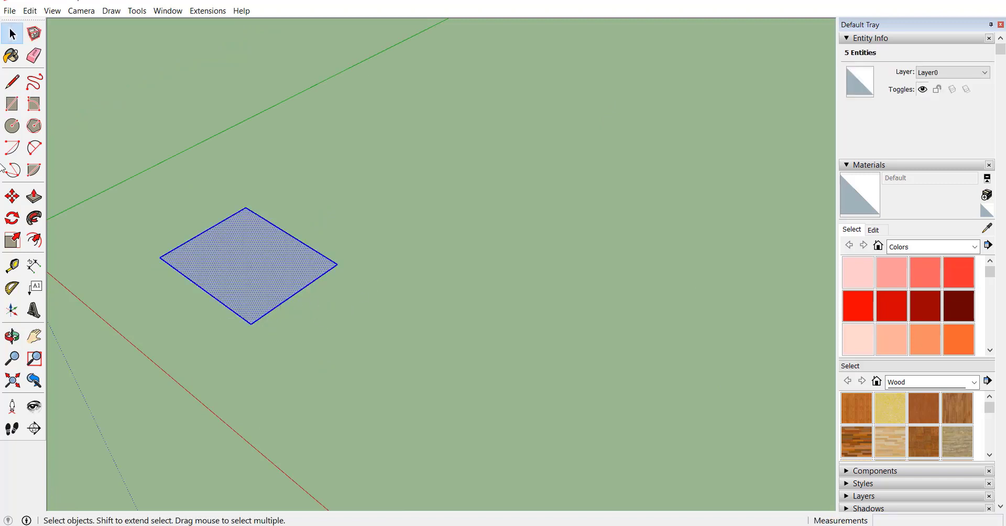
pyautogui.click(12, 196)
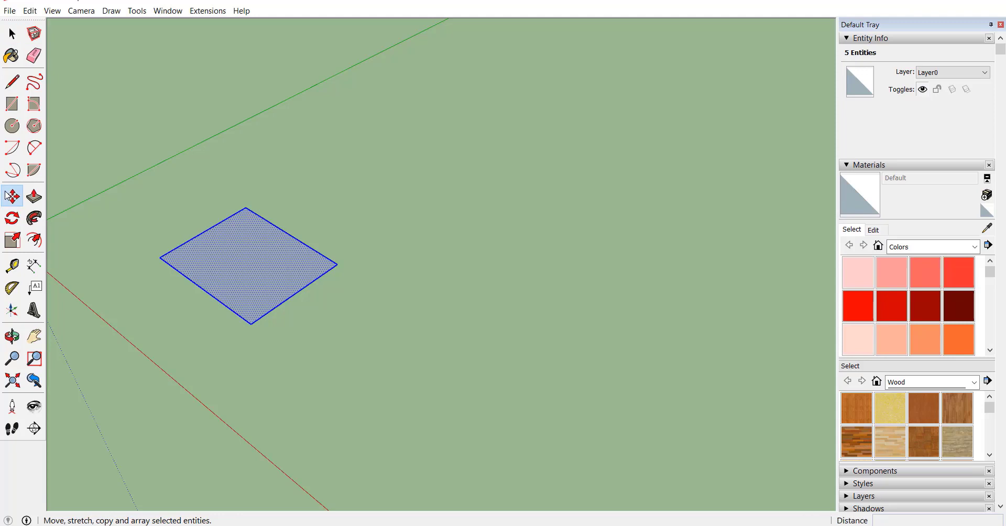
pyautogui.click(253, 322)
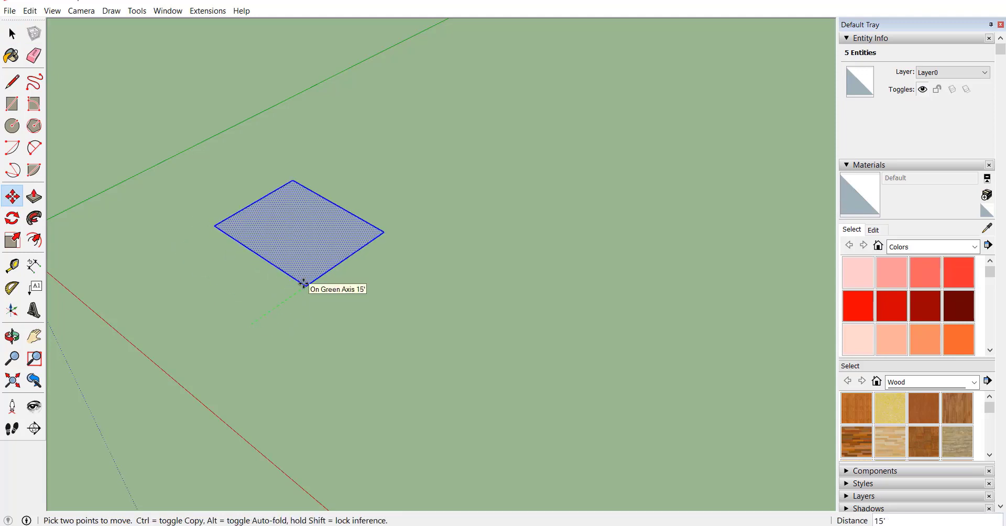
pyautogui.press('ctrl')
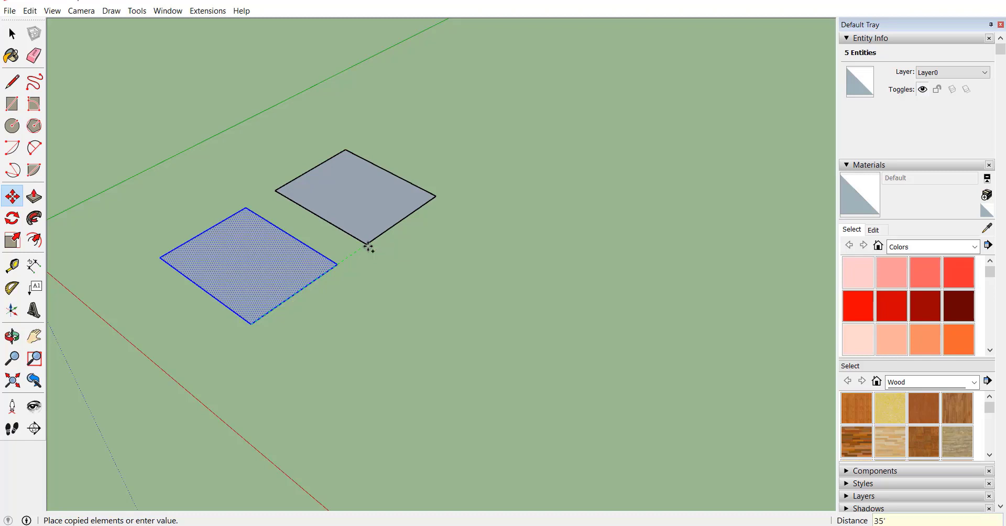
pyautogui.press('Return')
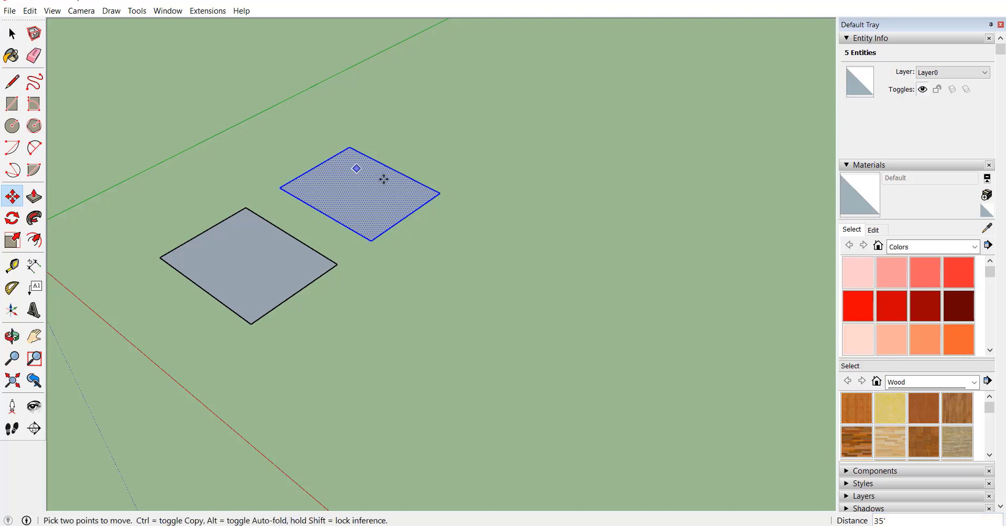
# Step: Turn the copy into a linear array with the multiplier *5 along the green axis
pyautogui.scroll(-3, 427, 344)
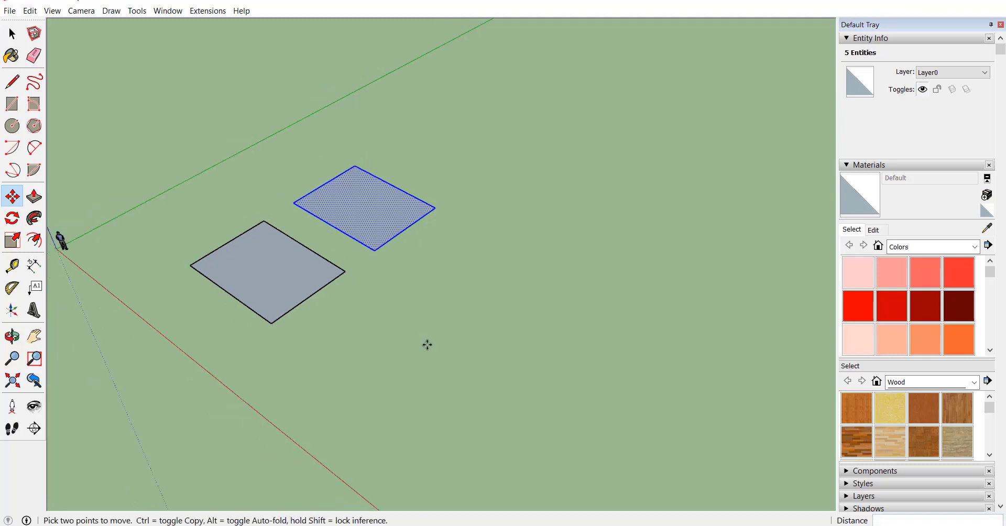
pyautogui.keyDown('shift'); pyautogui.moveTo(508, 264); pyautogui.dragTo(398, 327, button='middle'); pyautogui.keyUp('shift')
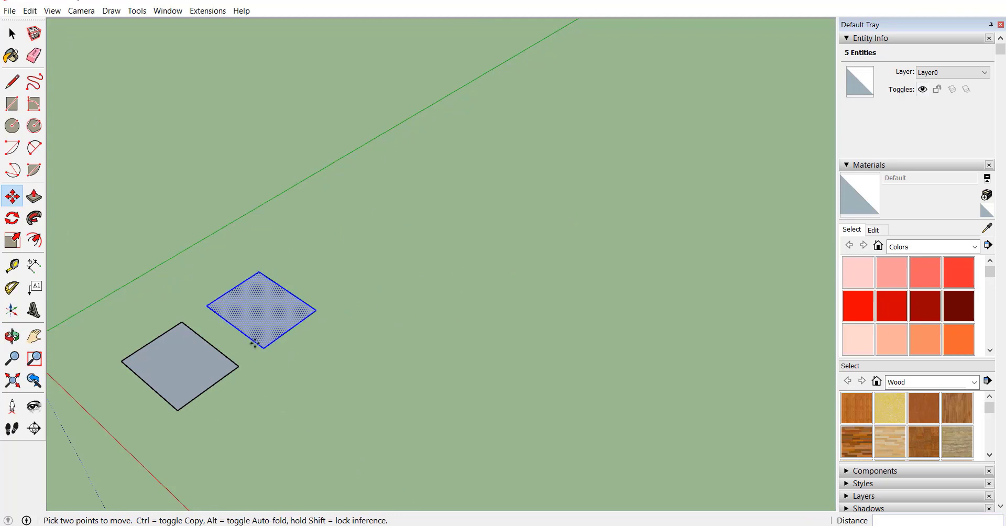
pyautogui.scroll(2, 128, 352)
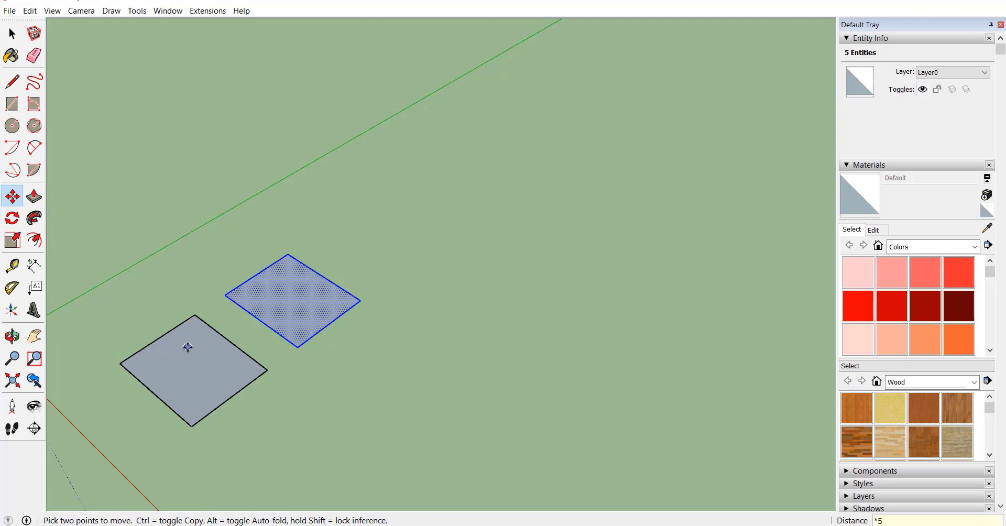
pyautogui.press('Return')
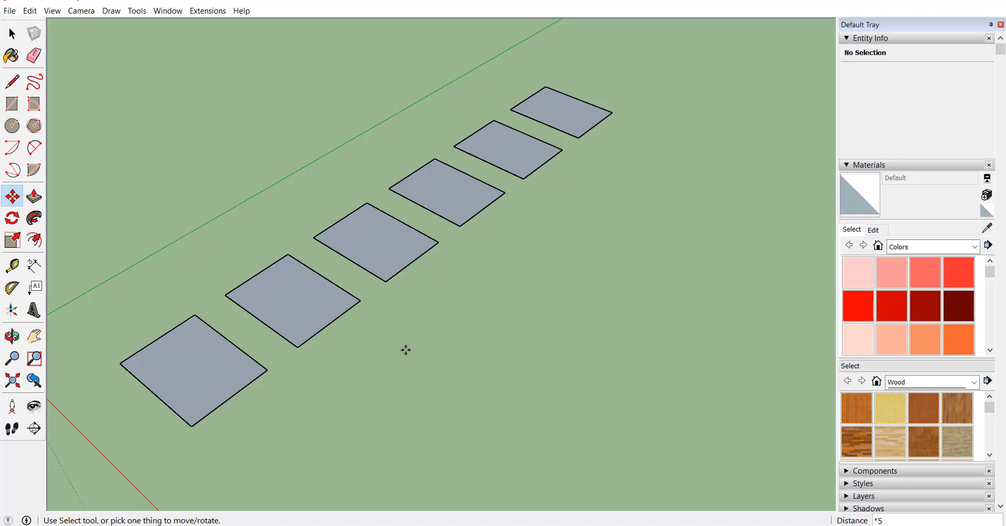
pyautogui.press('space')
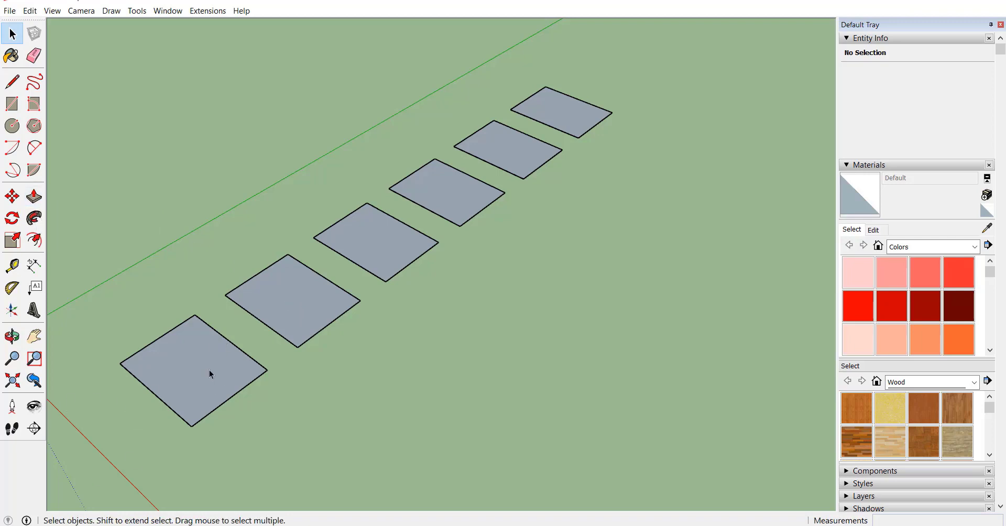
# Step: Extrude the first rectangle, nearest the origin, 30' upward with Push/Pull
pyautogui.click(45, 195)
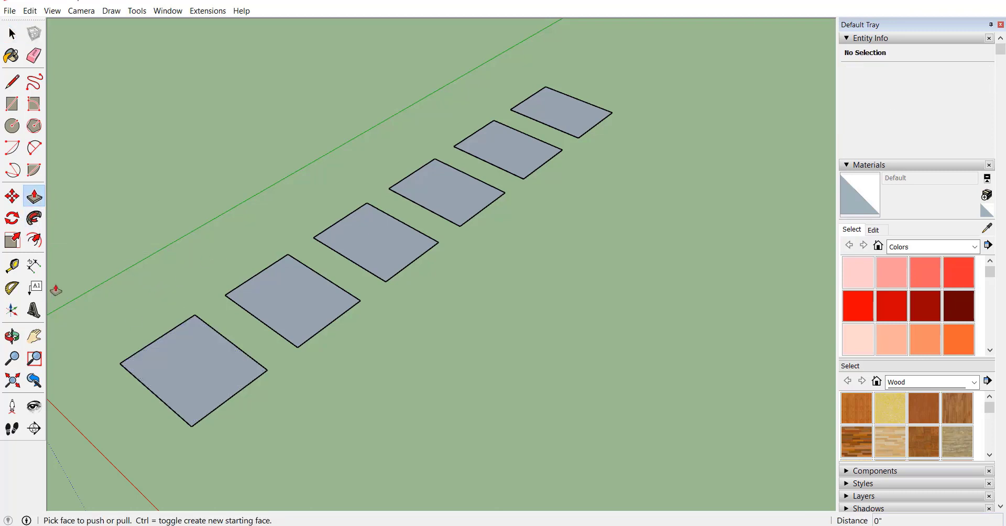
pyautogui.scroll(-3, 356, 275)
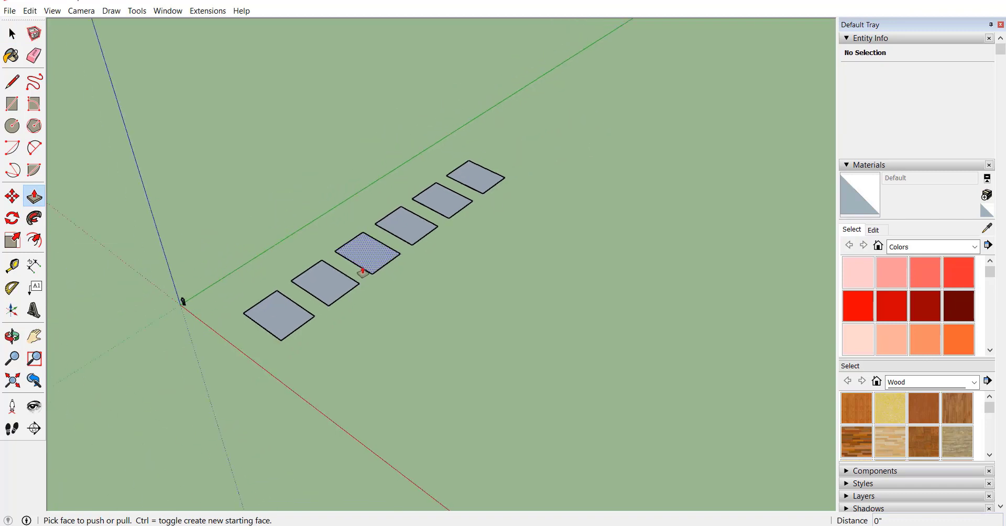
pyautogui.scroll(5, 362, 272)
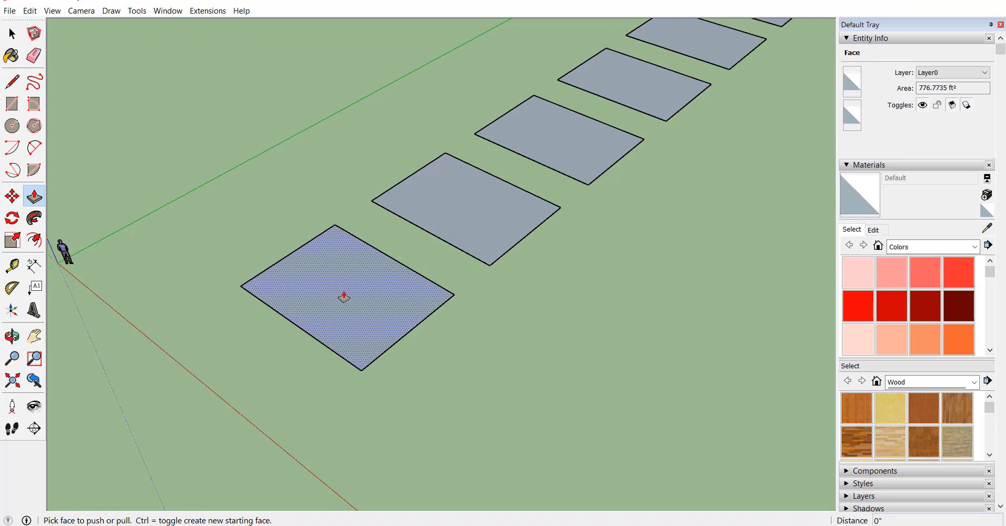
pyautogui.moveTo(344, 297); pyautogui.dragTo(366, 174)
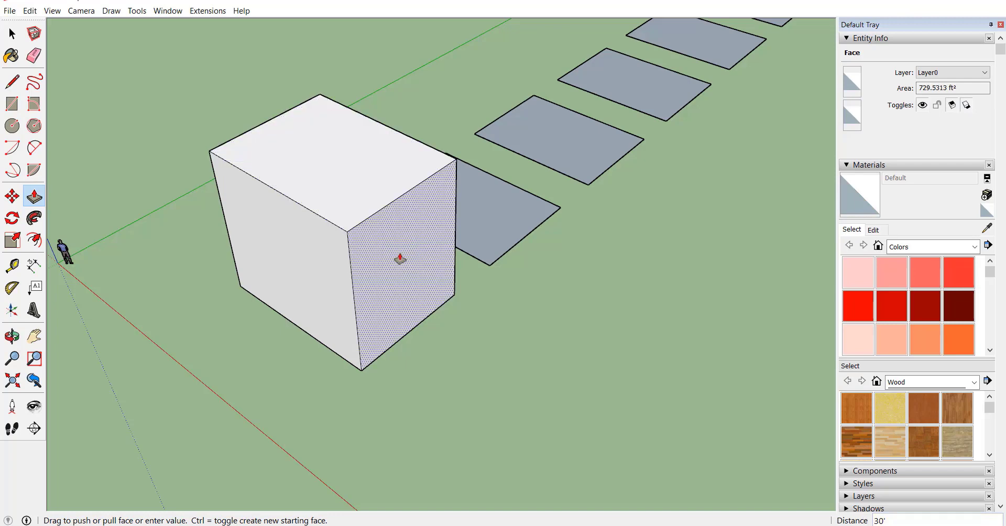
# Step: Pull the box's side faces outward by freehand amounts, starting with the end face along the red axis by about 21' 3"
pyautogui.moveTo(400, 257); pyautogui.dragTo(514, 308)
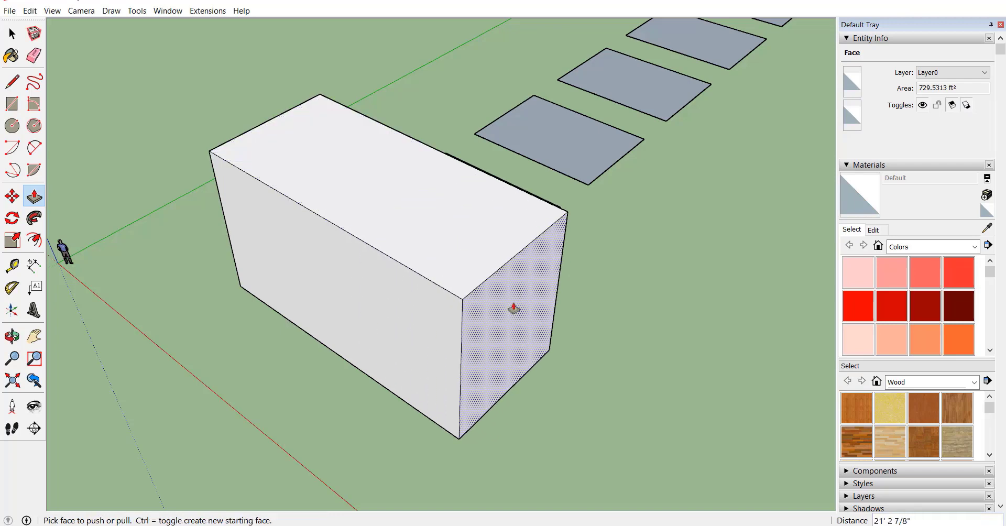
pyautogui.moveTo(378, 329); pyautogui.dragTo(247, 394)
pyautogui.moveTo(525, 294); pyautogui.dragTo(362, 272, button='middle')
pyautogui.moveTo(367, 274); pyautogui.dragTo(482, 247)
pyautogui.moveTo(482, 246); pyautogui.dragTo(65, 285, button='middle')
pyautogui.moveTo(591, 225); pyautogui.dragTo(593, 346, button='middle')
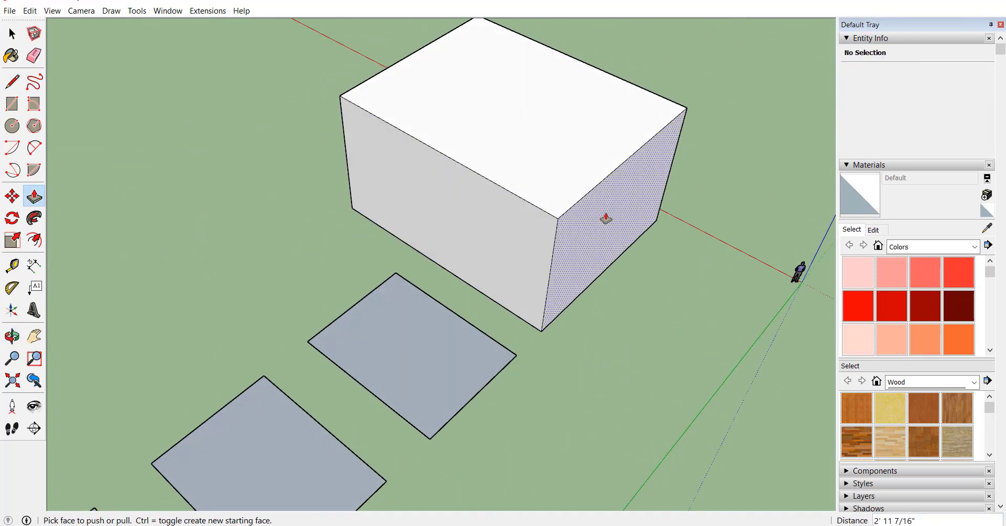
pyautogui.moveTo(605, 218); pyautogui.dragTo(718, 284)
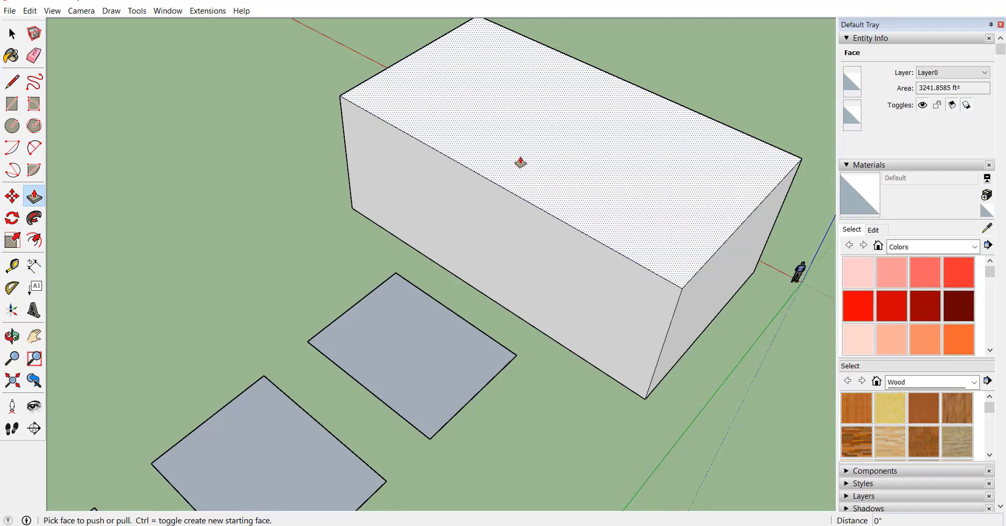
# Step: Push the box's top face down and its long side and far end faces inward by freehand amounts
pyautogui.moveTo(521, 163); pyautogui.dragTo(545, 238)
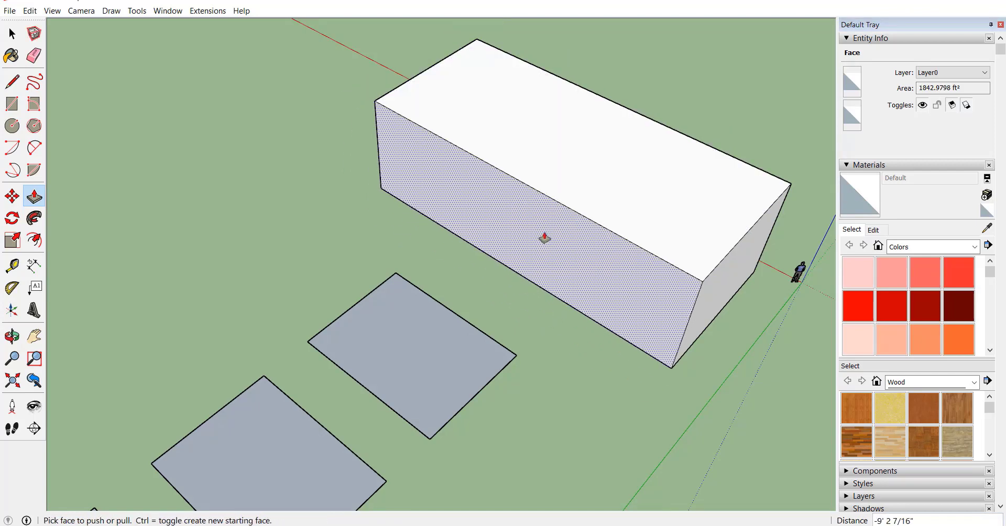
pyautogui.moveTo(545, 238); pyautogui.dragTo(230, 294, button='middle')
pyautogui.click(274, 251)
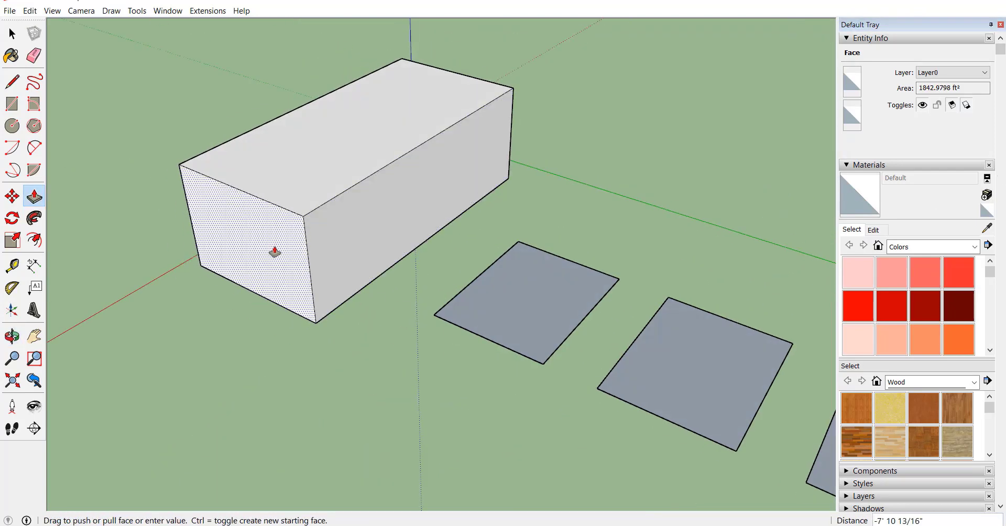
pyautogui.click(303, 247)
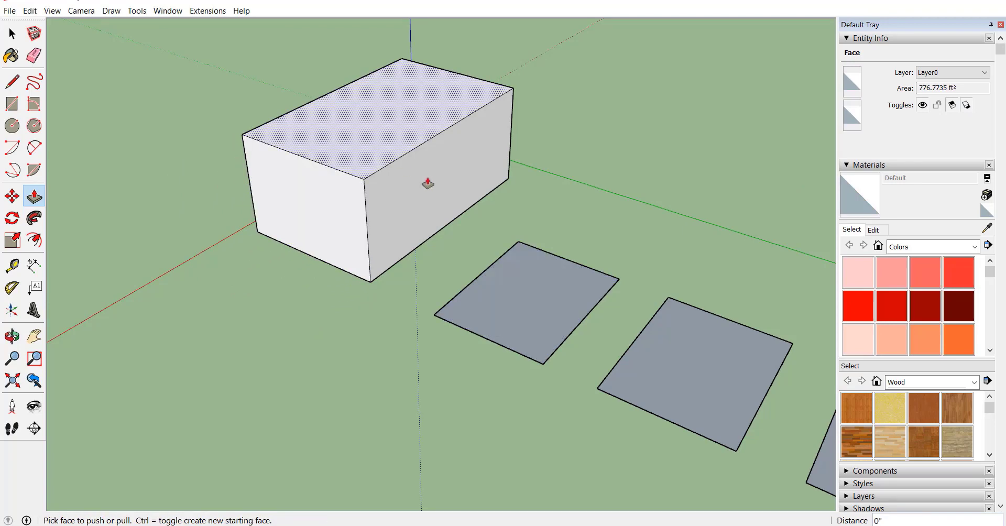
# Step: Extrude the second rectangle to the first box's height and align both of its end faces with that box's ends
pyautogui.click(498, 303)
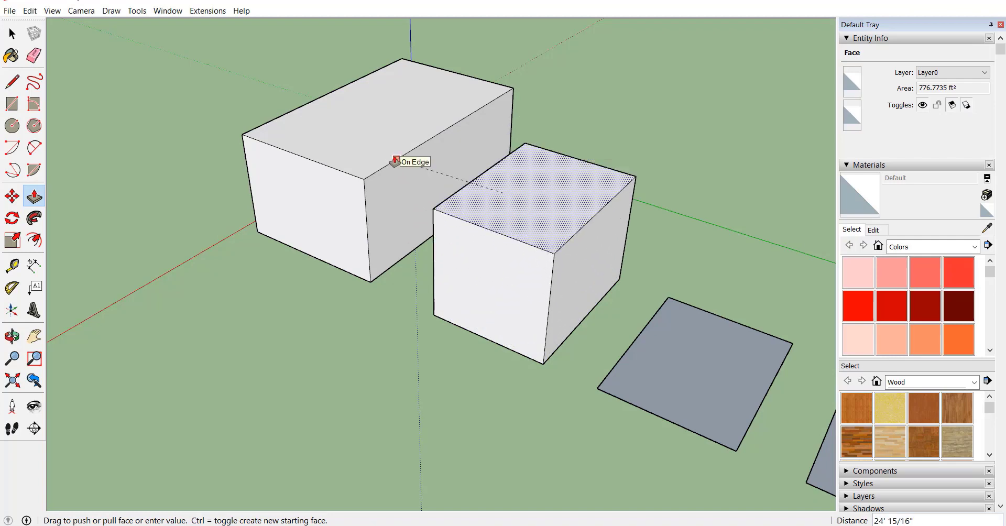
pyautogui.click(396, 161)
pyautogui.click(456, 249)
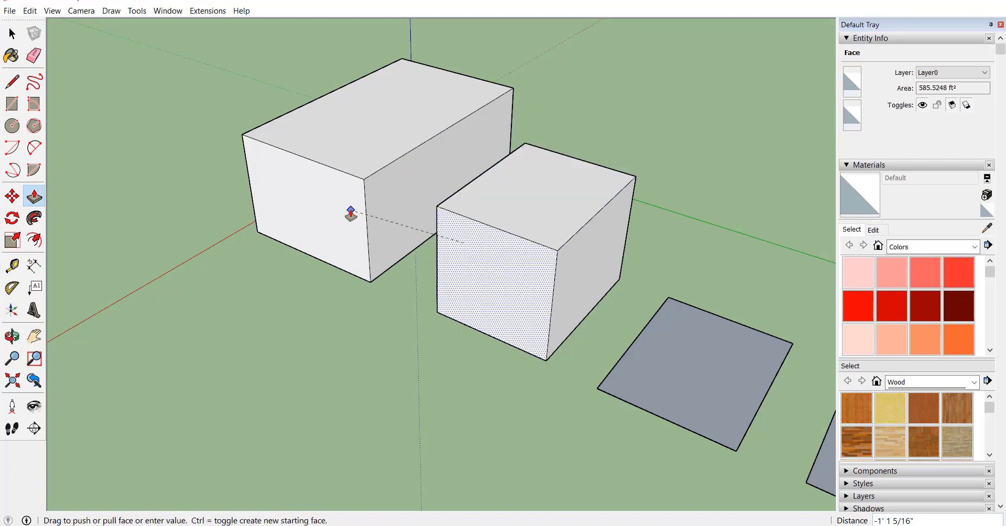
pyautogui.click(351, 212)
pyautogui.moveTo(501, 182); pyautogui.dragTo(277, 226, button='middle')
pyautogui.click(479, 309)
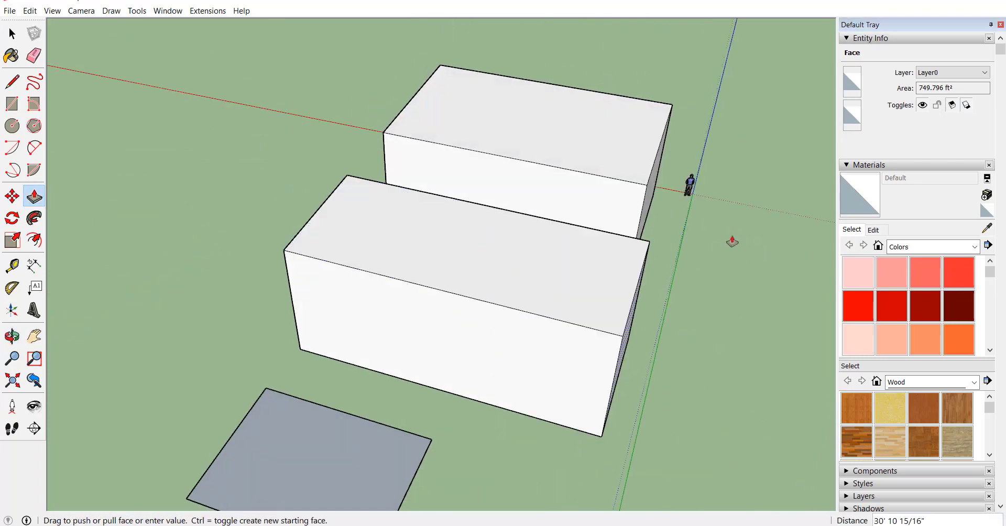
pyautogui.click(655, 186)
# Step: Extrude the third rectangle to the neighbouring box's height and bring its ends flush with that box's ends
pyautogui.moveTo(655, 186); pyautogui.dragTo(382, 332, button='middle')
pyautogui.click(382, 332)
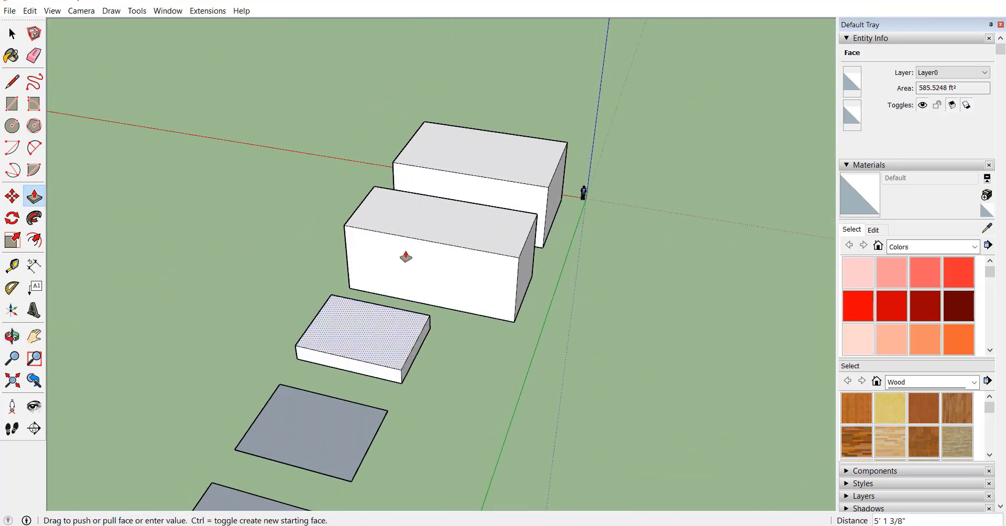
pyautogui.click(474, 229)
pyautogui.click(415, 314)
pyautogui.click(522, 265)
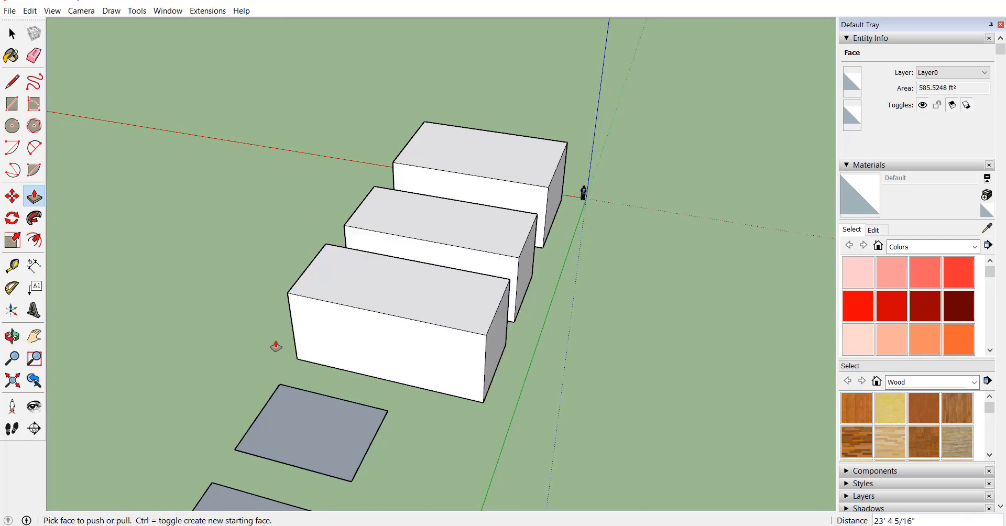
pyautogui.moveTo(276, 346); pyautogui.dragTo(447, 339, button='middle')
pyautogui.moveTo(321, 344); pyautogui.dragTo(276, 384, button='middle')
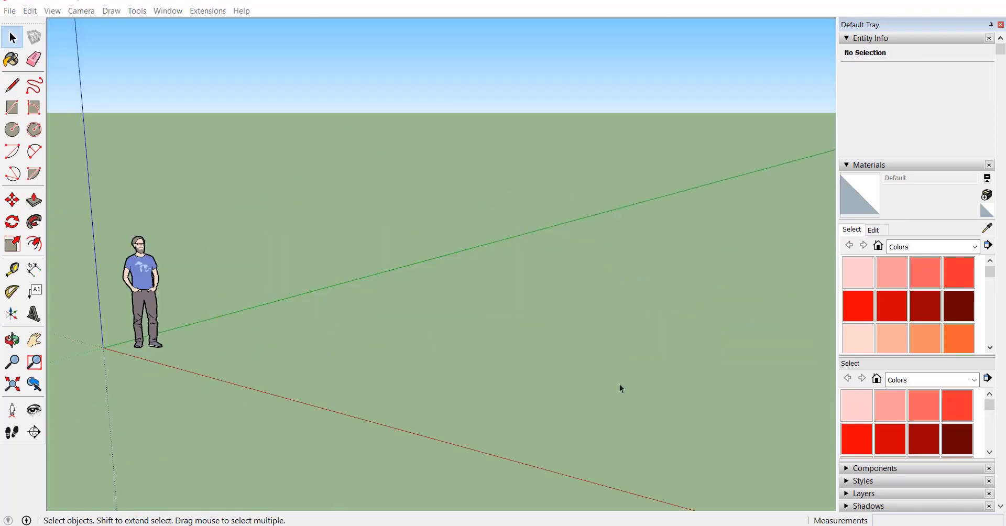
# Step: Draw a square about 7' 1" per side on the ground between the red and green axes, beside the figure
pyautogui.click(12, 108)
pyautogui.click(218, 349)
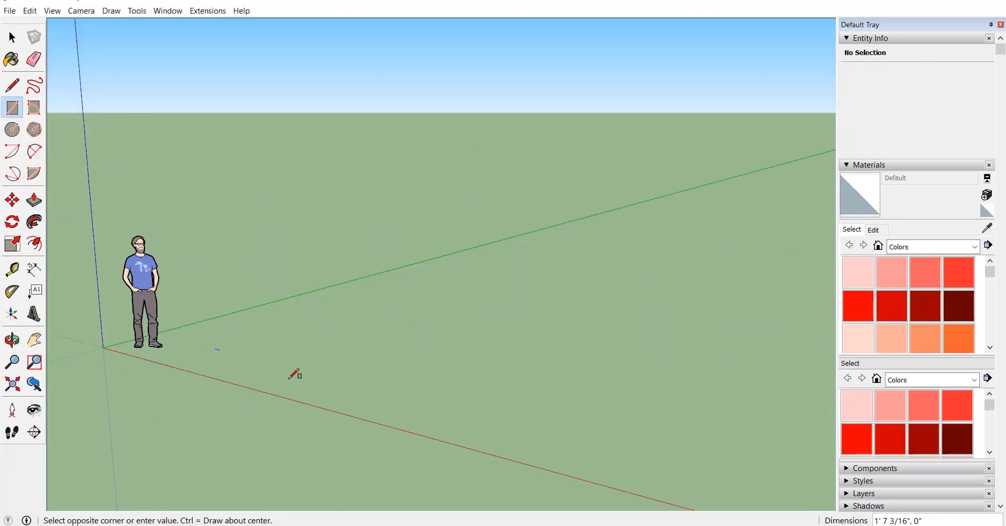
pyautogui.click(403, 339)
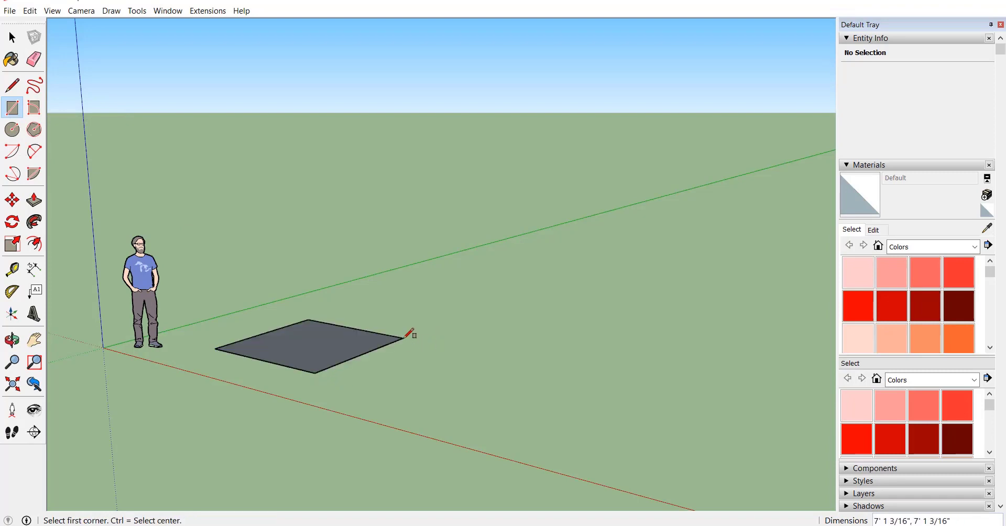
# Step: Copy the square 15' along the green axis, away from the original
pyautogui.press('space')
pyautogui.doubleClick(300, 364)
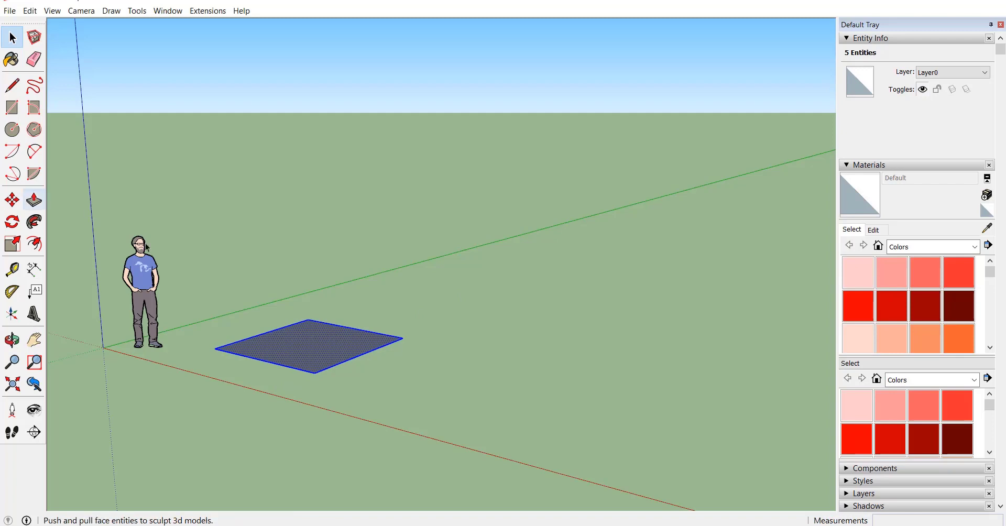
pyautogui.click(13, 199)
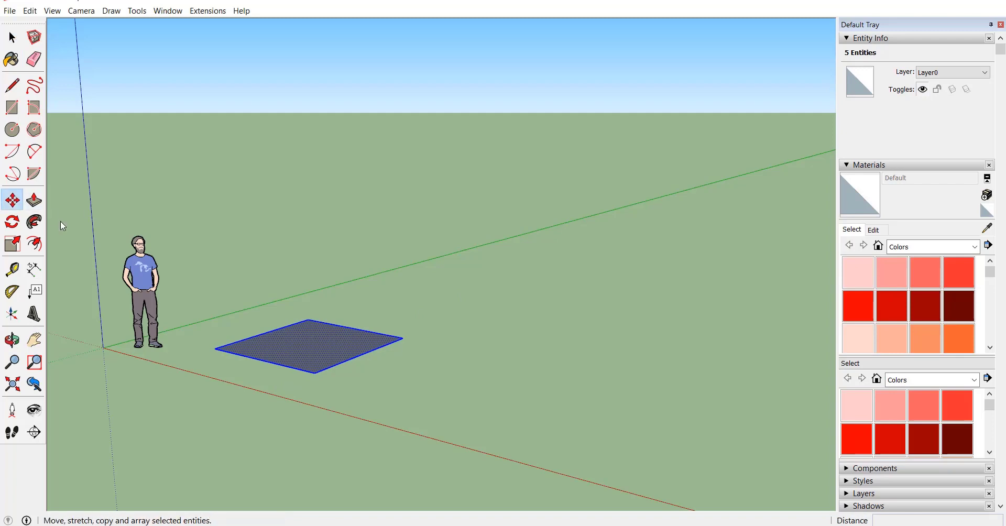
pyautogui.click(315, 373)
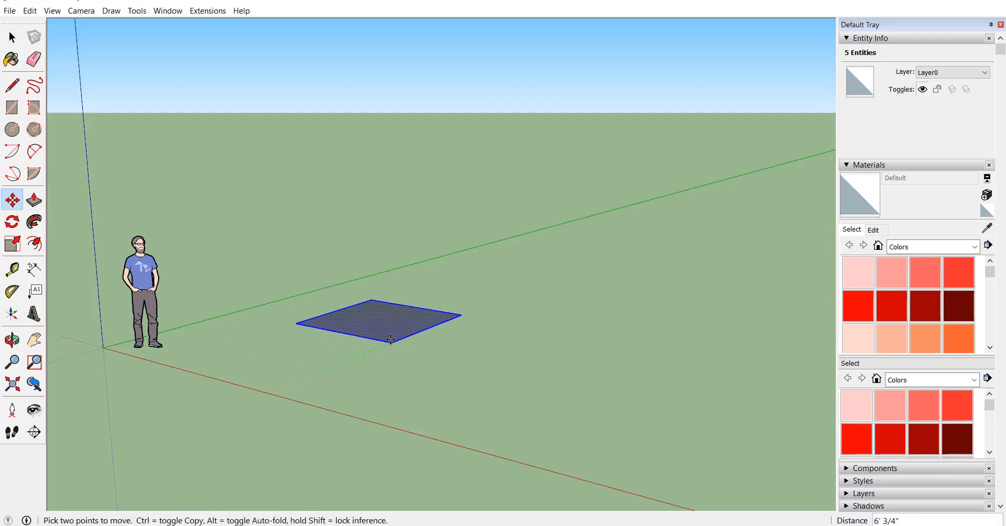
pyautogui.press('ctrl')
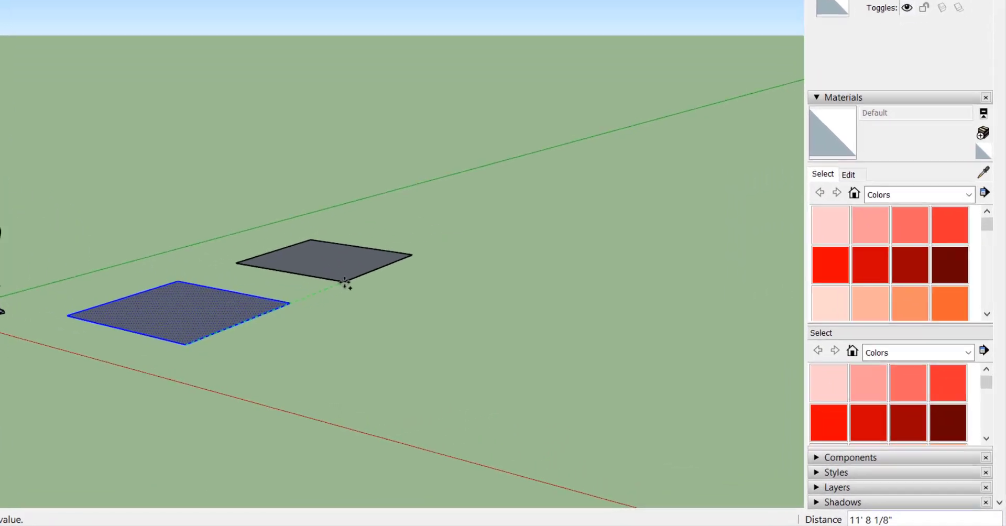
pyautogui.write('15')
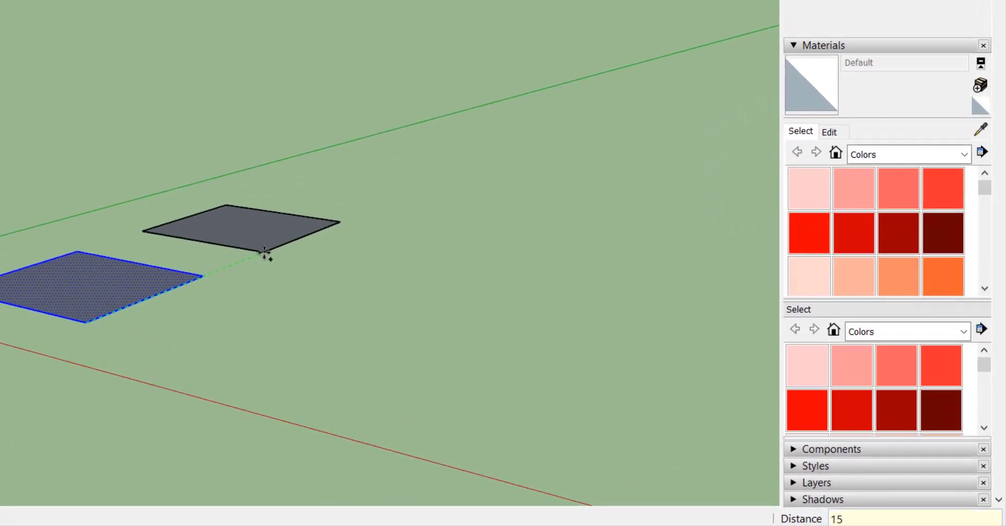
pyautogui.press('Return')
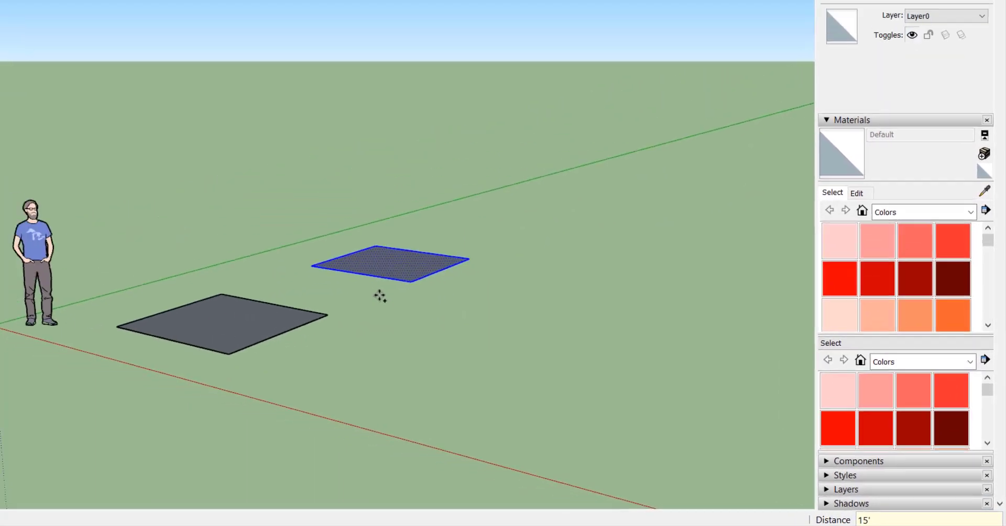
# Step: Multiply the square's copy with *4 to form a row along the green axis at the same spacing
pyautogui.hotkey('ctrl', 't')
pyautogui.moveTo(223, 404); pyautogui.dragTo(218, 438, button='middle')
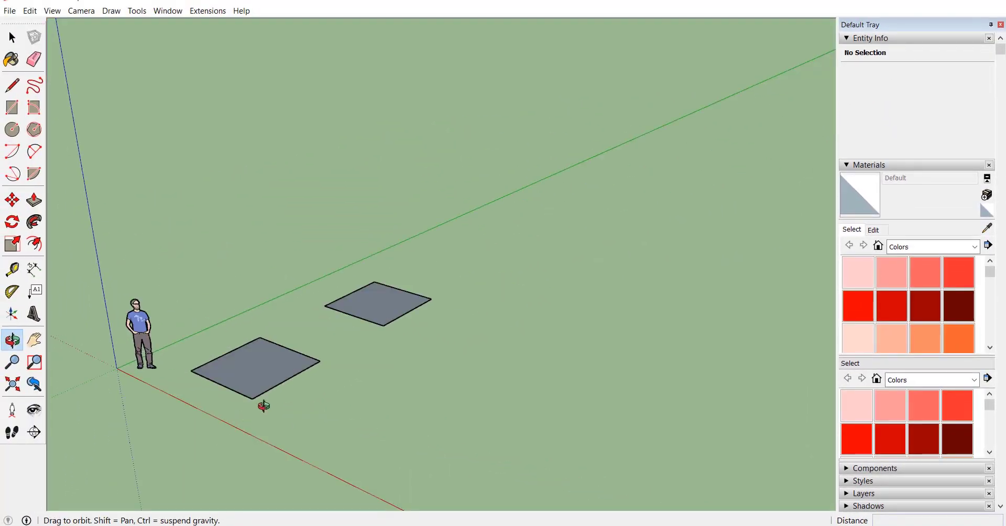
pyautogui.press('space')
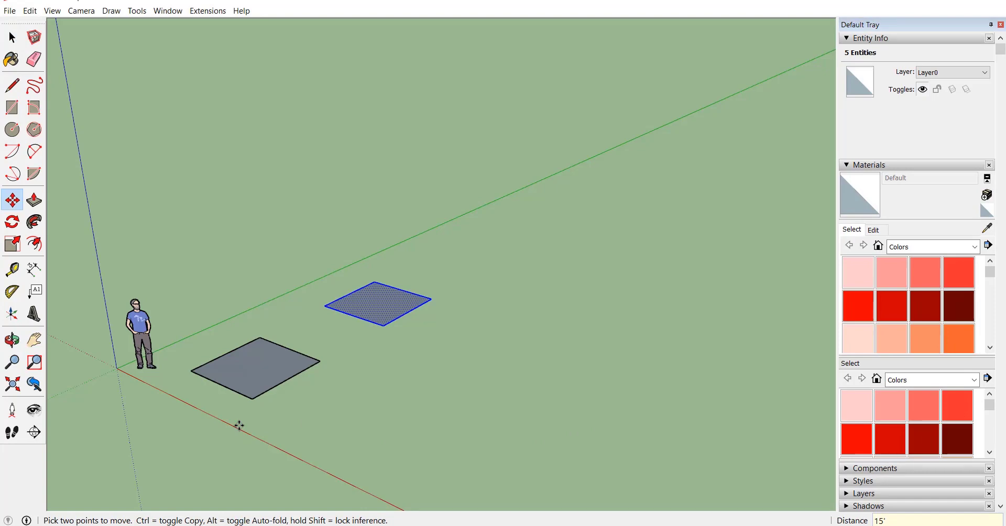
pyautogui.write('*')
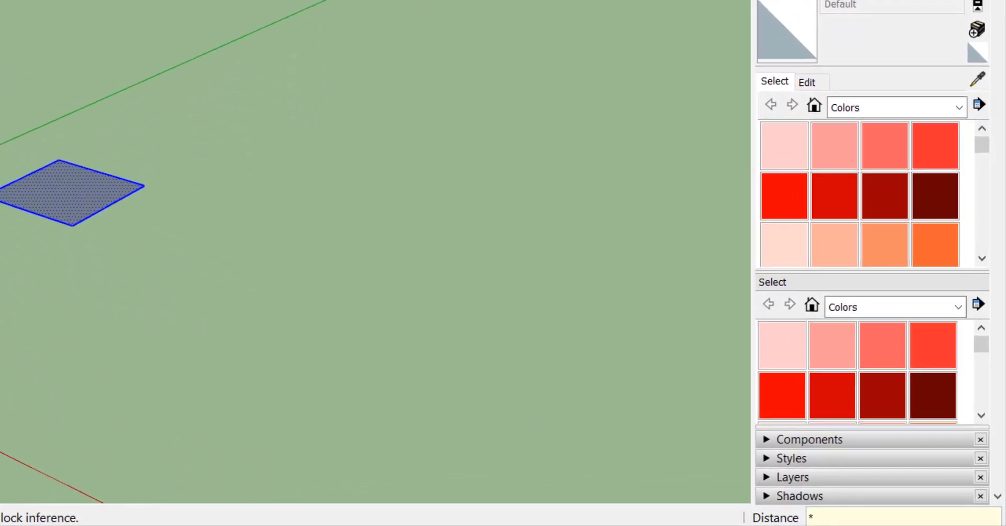
pyautogui.write('4')
pyautogui.press('Return')
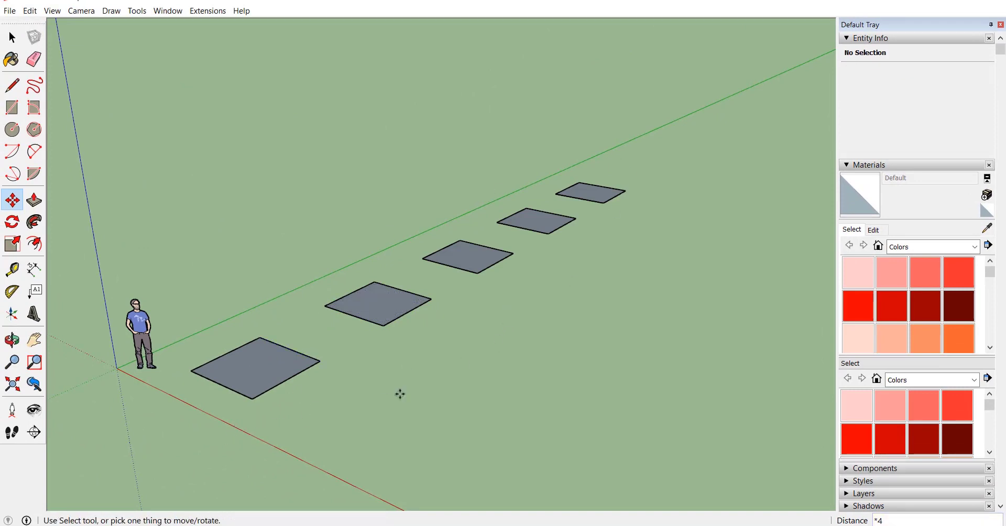
# Step: Copy the whole row of squares 15' along the red axis and multiply that copy with *4 to form a grid
pyautogui.press('space')
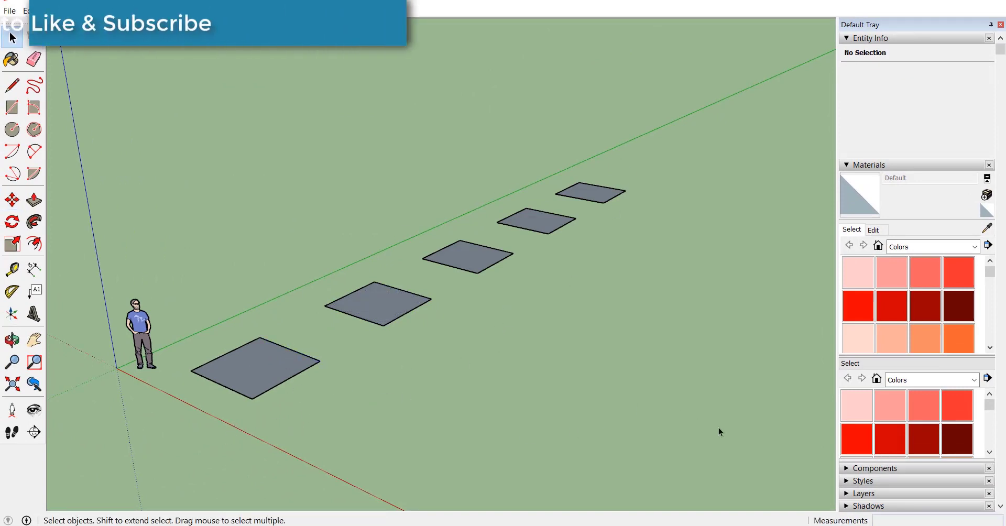
pyautogui.moveTo(719, 428); pyautogui.dragTo(191, 62)
pyautogui.click(13, 200)
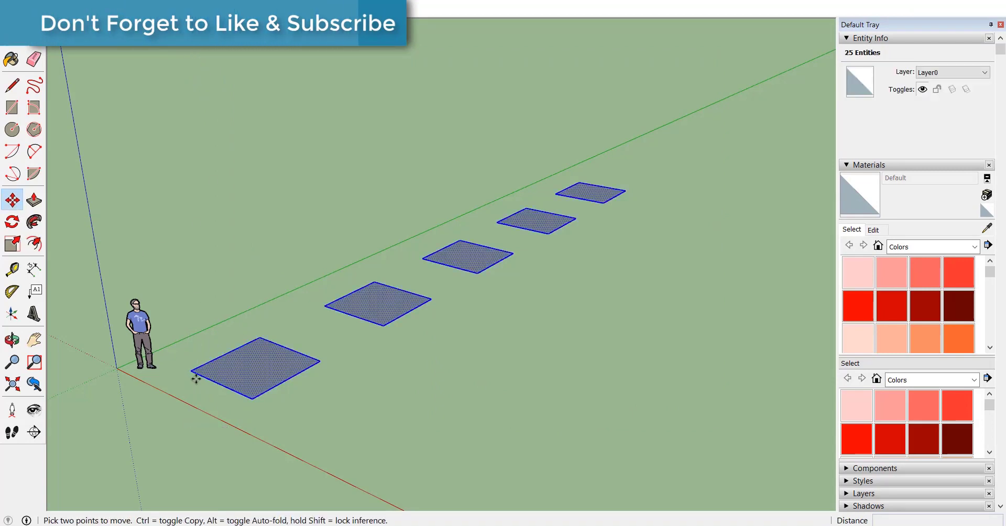
pyautogui.click(193, 373)
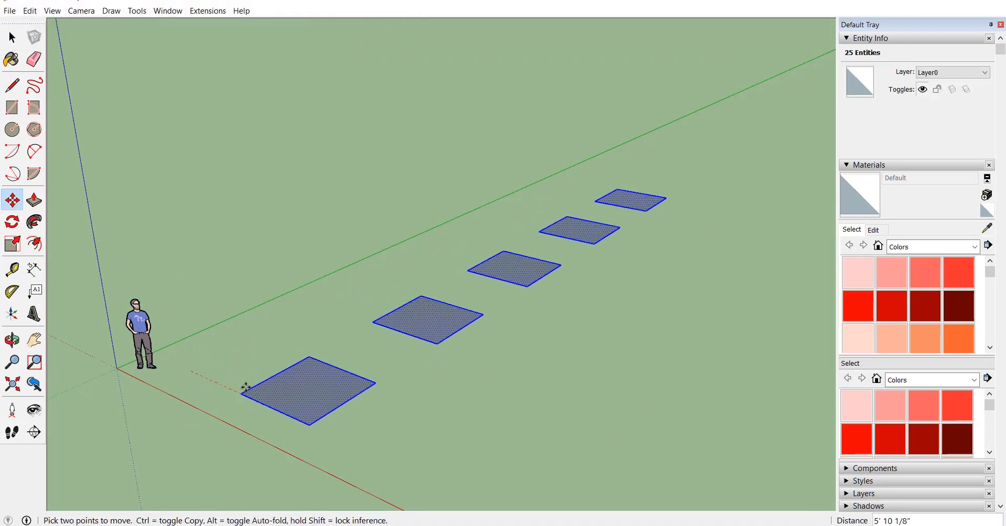
pyautogui.press('ctrl')
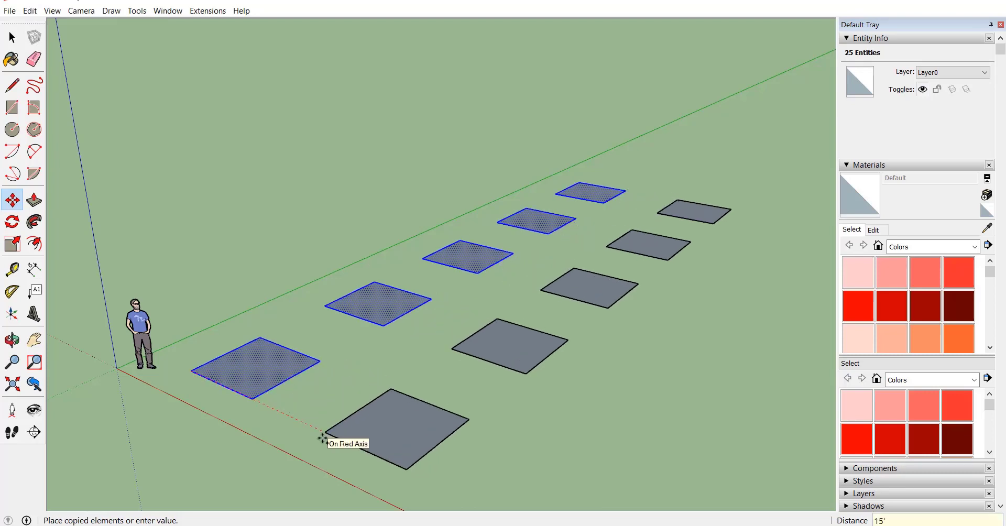
pyautogui.press('Return')
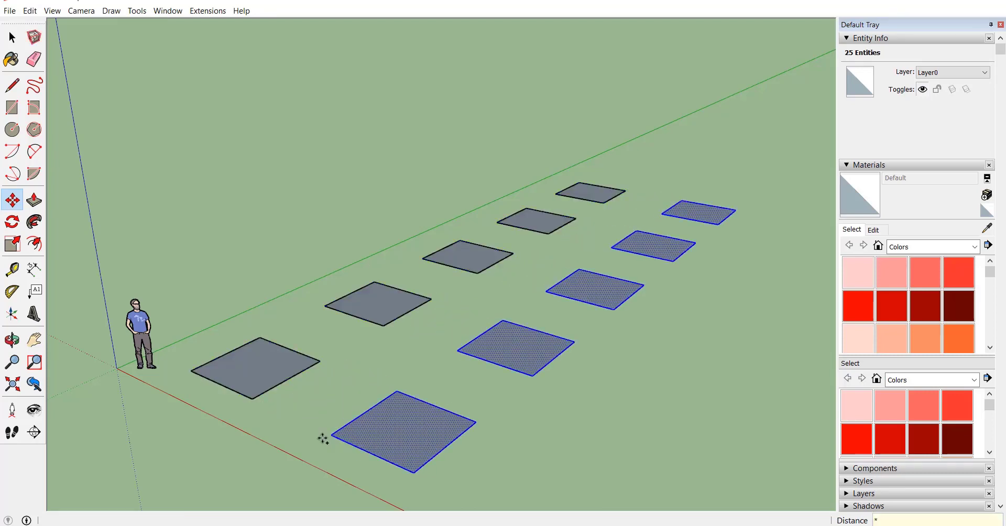
pyautogui.press('Return')
pyautogui.hotkey('ctrl', 't')
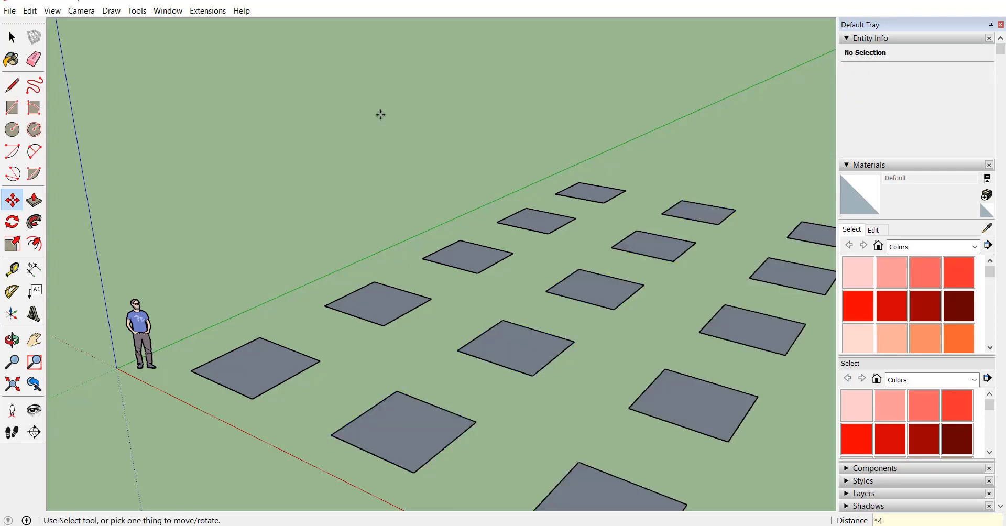
# Step: Delete the entire grid of squares
pyautogui.scroll(-4, 256, 171)
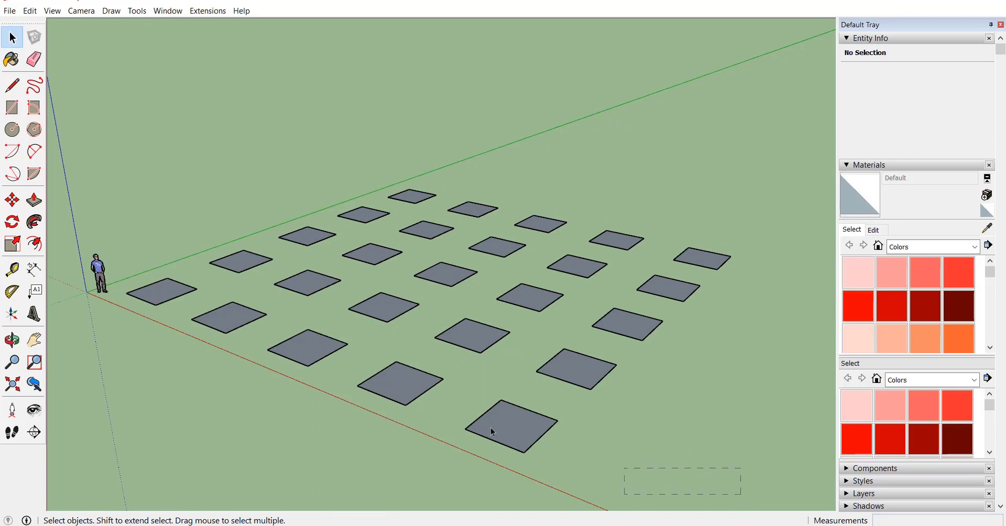
pyautogui.moveTo(126, 121); pyautogui.dragTo(126, 121)
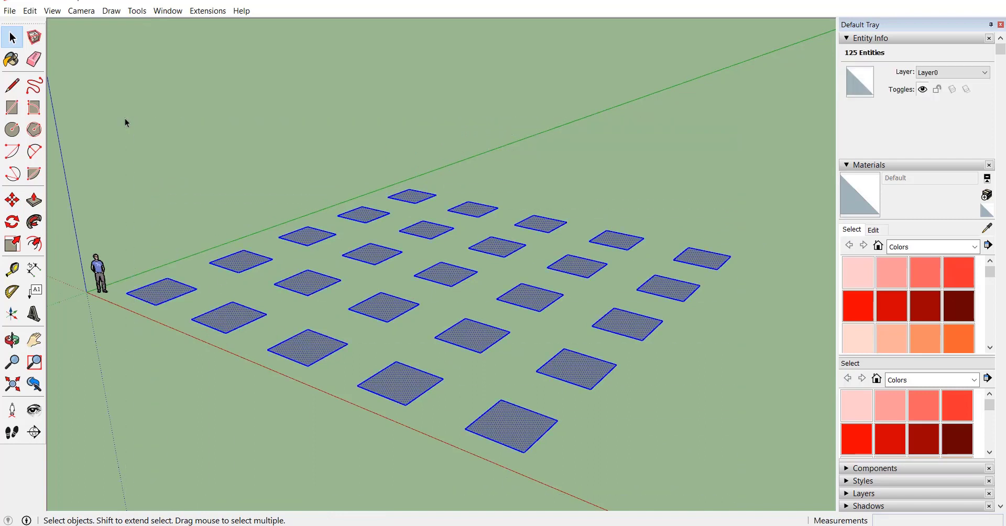
pyautogui.press('Delete')
# Step: Draw a rectangle about 5' 7" by 21' 8" on the ground beside the figure, long side parallel to the green axis
pyautogui.scroll(1, 89, 119)
pyautogui.click(12, 107)
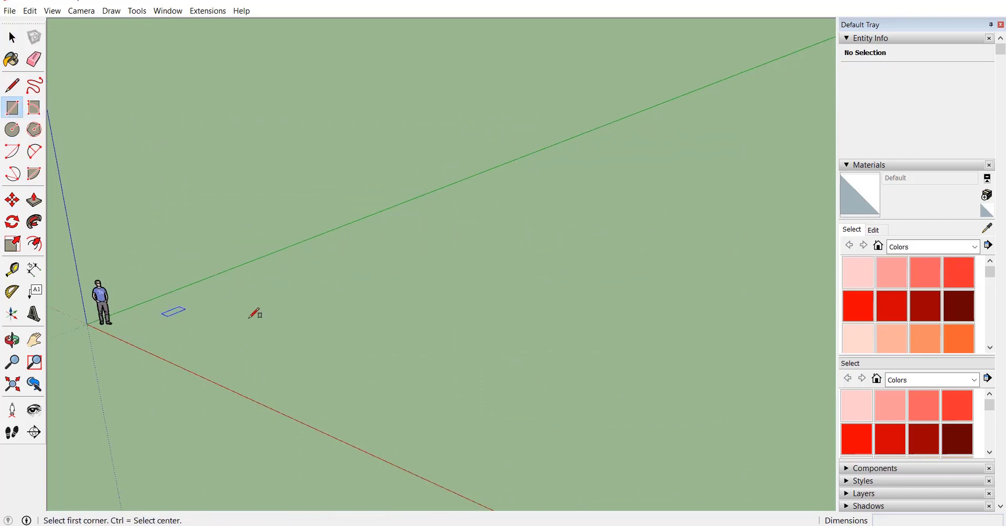
pyautogui.click(204, 313)
pyautogui.click(351, 272)
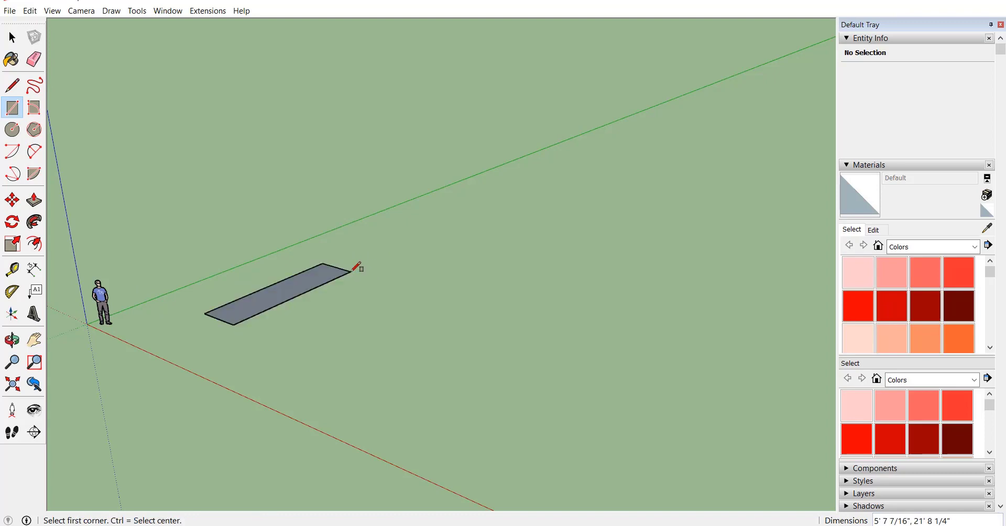
pyautogui.scroll(1, 229, 282)
# Step: Make a copy of the rectangle rotated 45° on the ground plane about a point beyond the red axis
pyautogui.press('space')
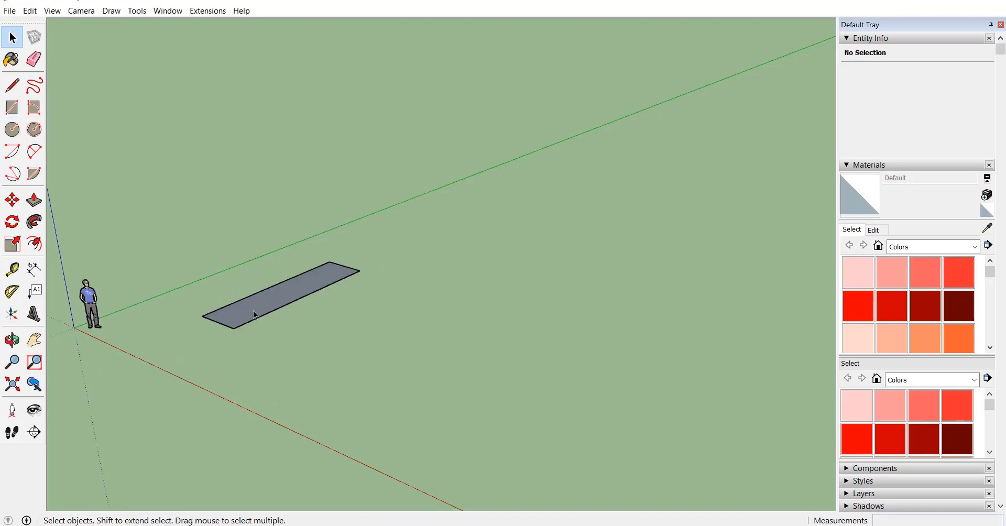
pyautogui.click(256, 315)
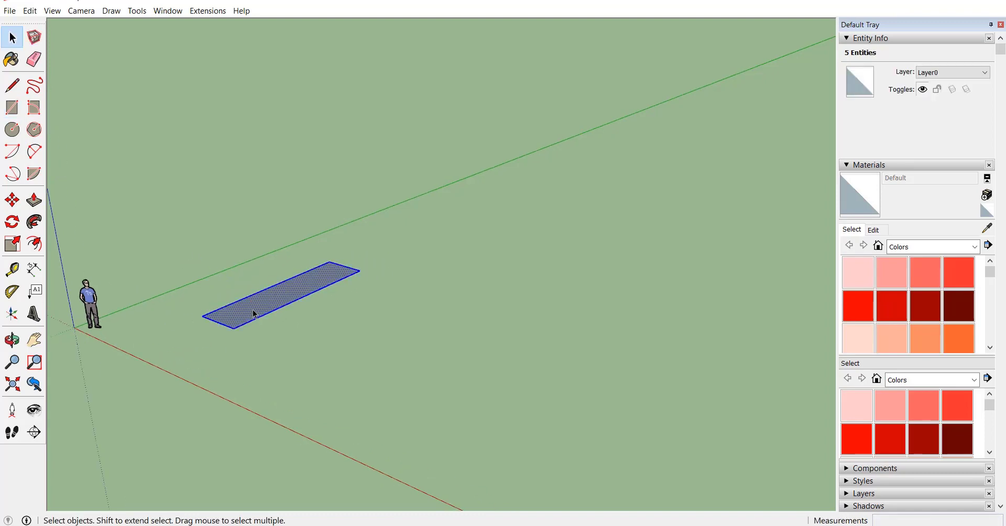
pyautogui.click(12, 222)
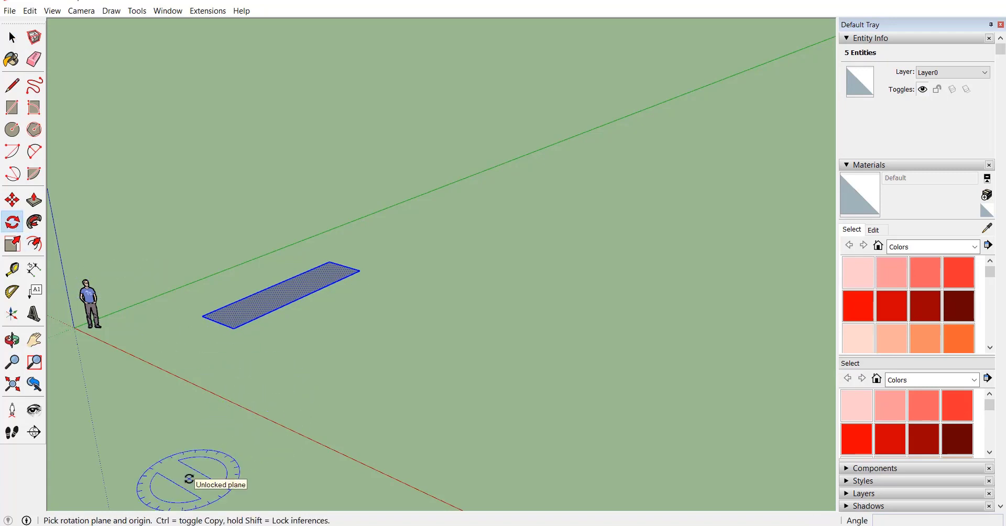
pyautogui.moveTo(189, 479); pyautogui.dragTo(233, 330)
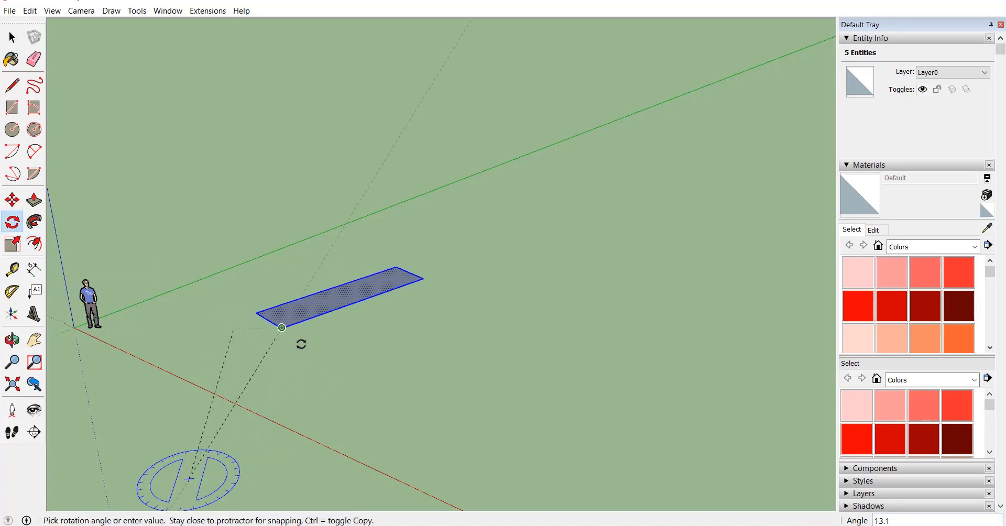
pyautogui.press('ctrl')
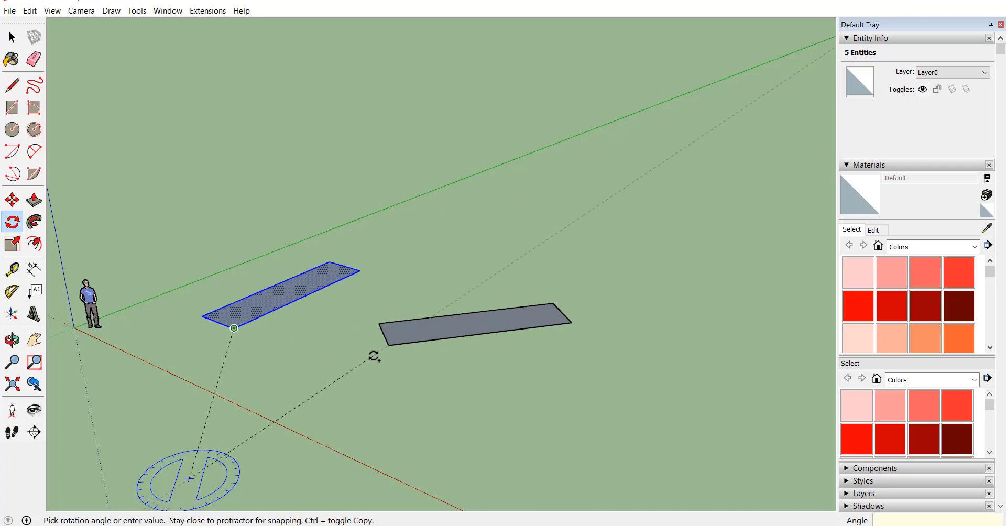
pyautogui.click(375, 357)
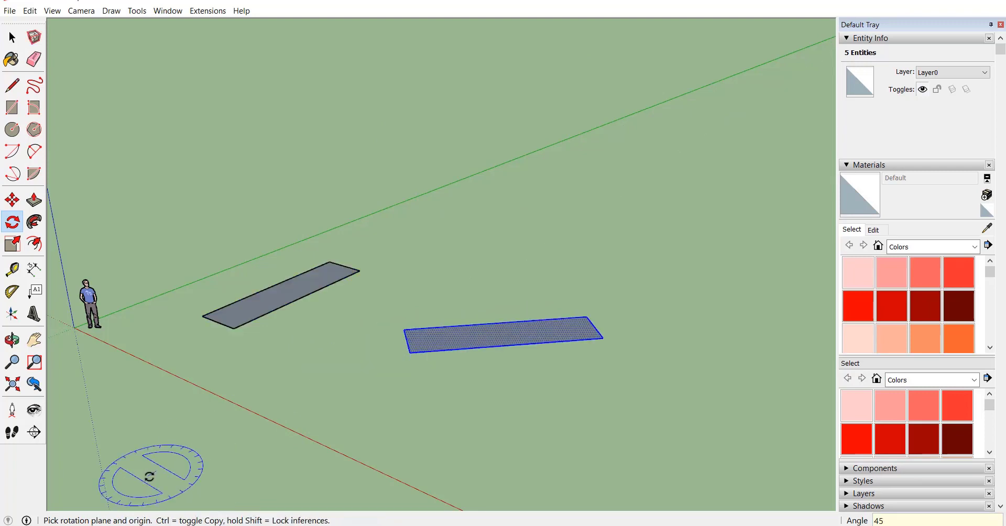
# Step: Multiply the rotated copy into five copies around the same centre at 45° intervals
pyautogui.scroll(-3, 357, 192)
pyautogui.scroll(-2, 425, 265)
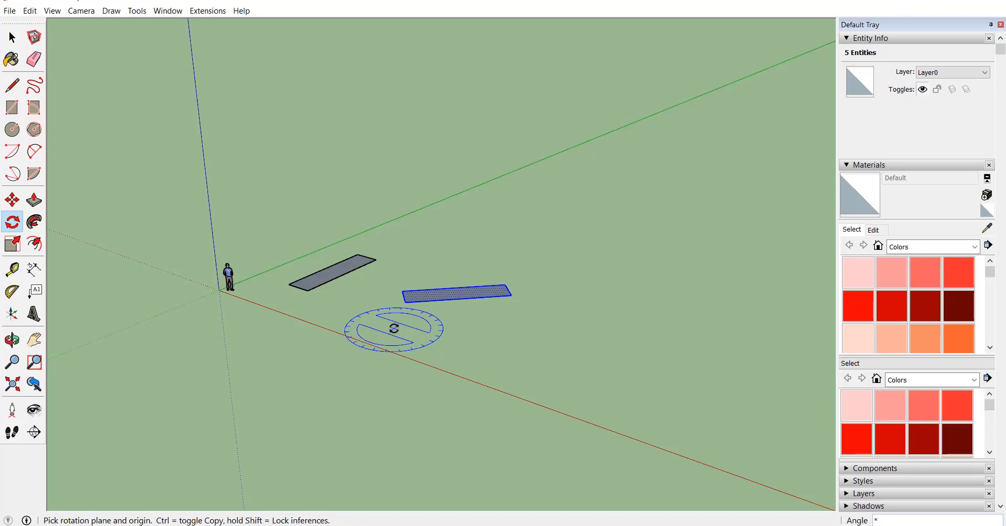
pyautogui.press('Return')
pyautogui.scroll(-2, 418, 214)
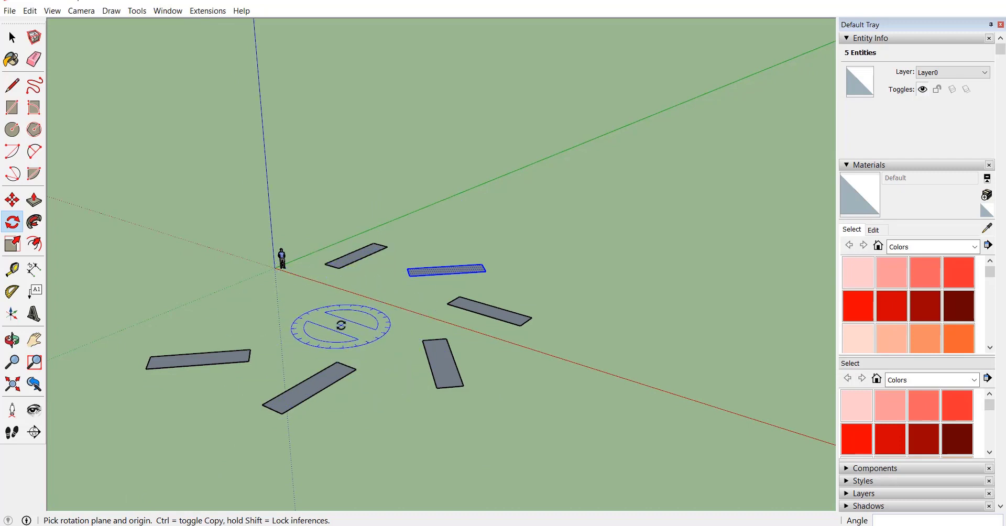
# Step: Rotate the selected rectangle 30° on the ground plane about its near corner, using the red axis as reference
pyautogui.scroll(3, 431, 283)
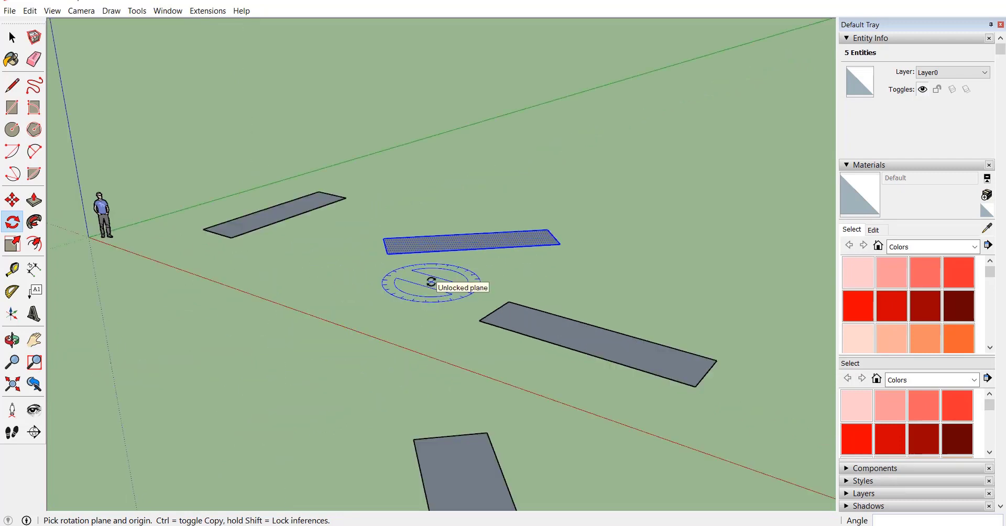
pyautogui.scroll(3, 404, 257)
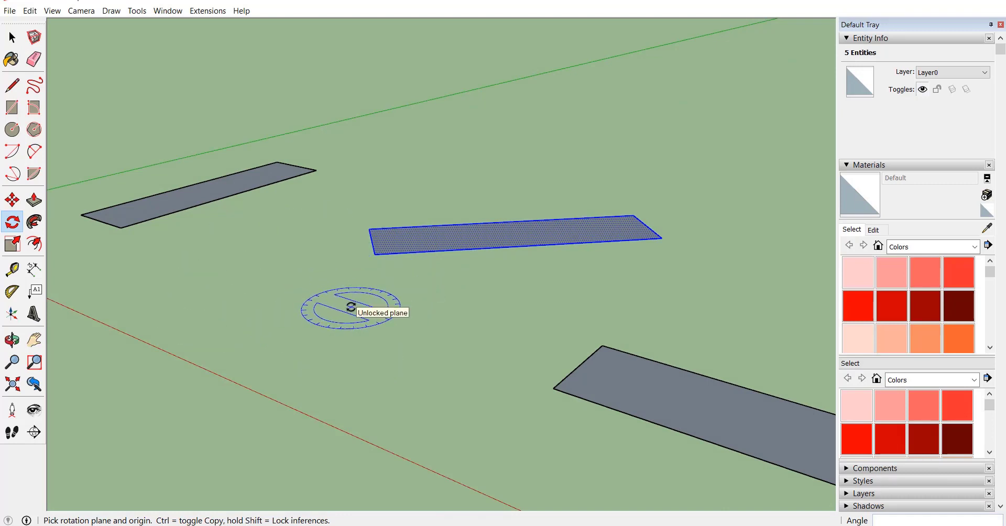
pyautogui.click(376, 255)
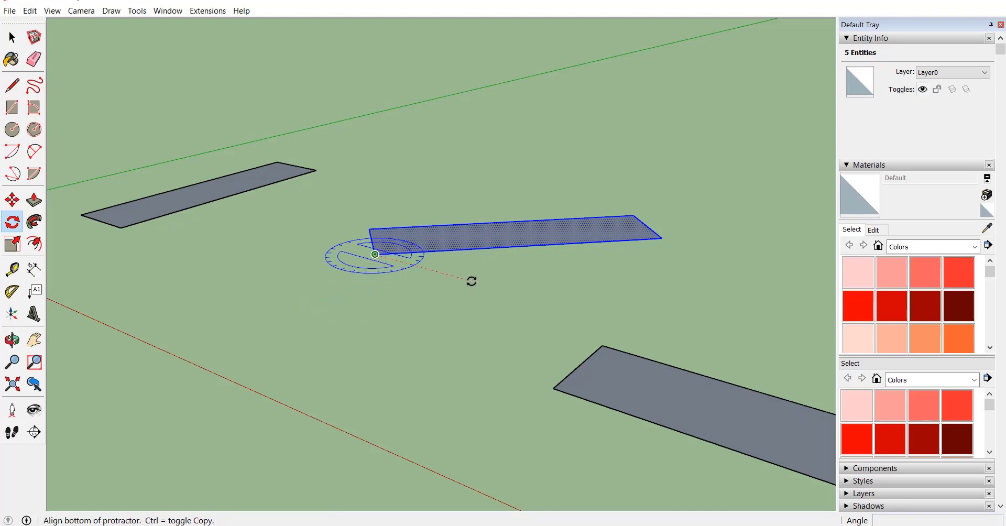
pyautogui.click(471, 279)
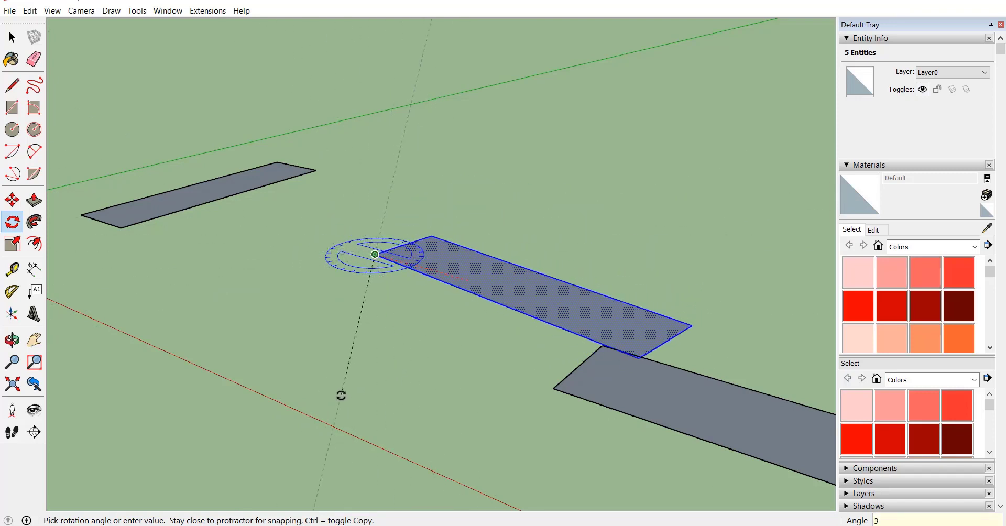
pyautogui.press('Return')
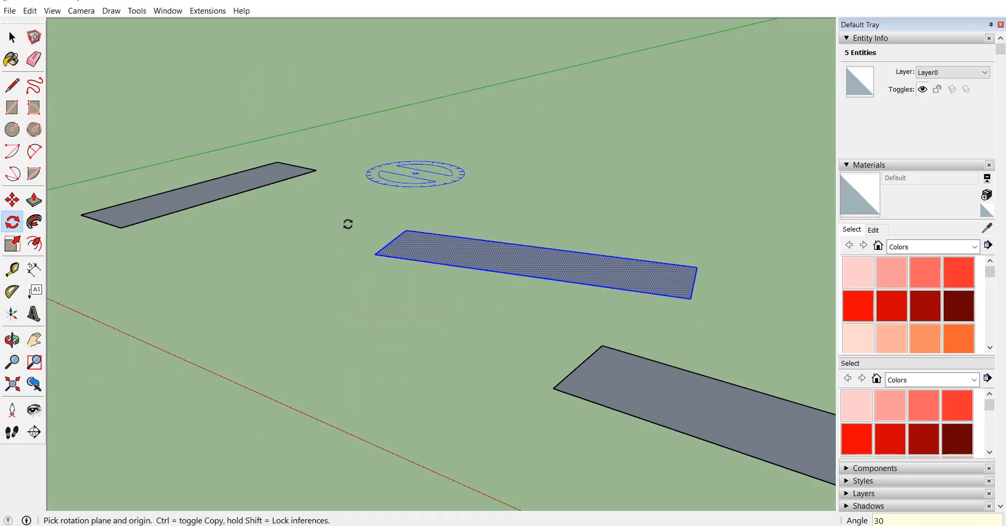
# Step: Rotate the selected rectangle 90° upright about its near corner on the plane perpendicular to the green axis, using the red direction as reference
pyautogui.scroll(3, 120, 227)
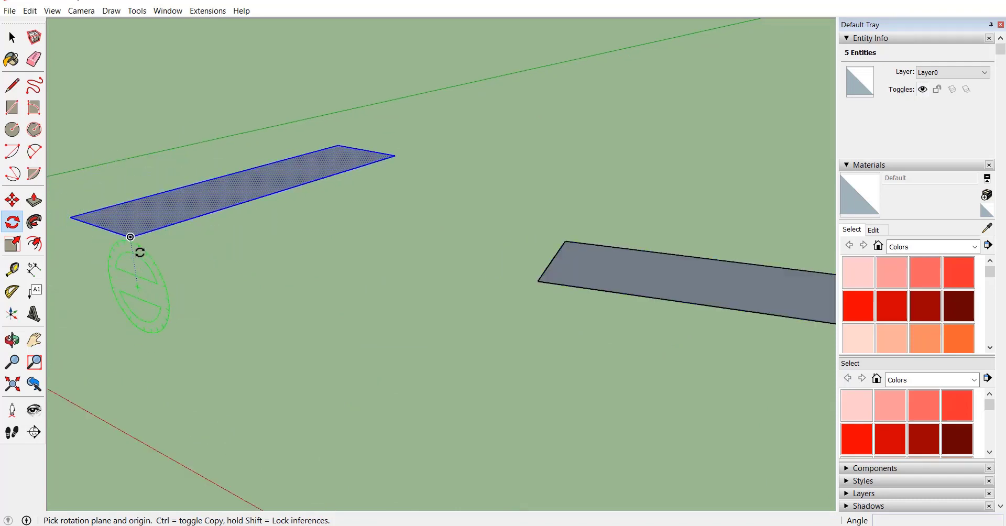
pyautogui.click(130, 237)
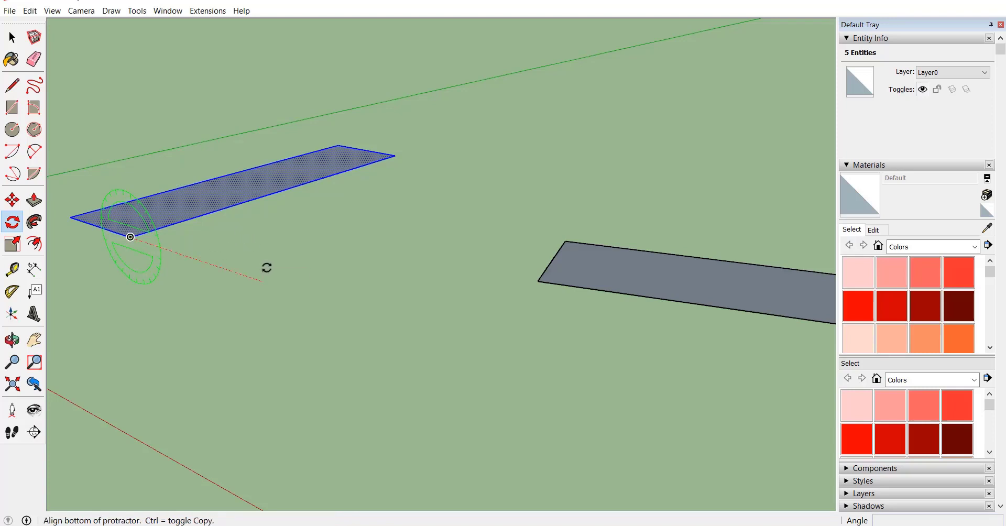
pyautogui.click(264, 281)
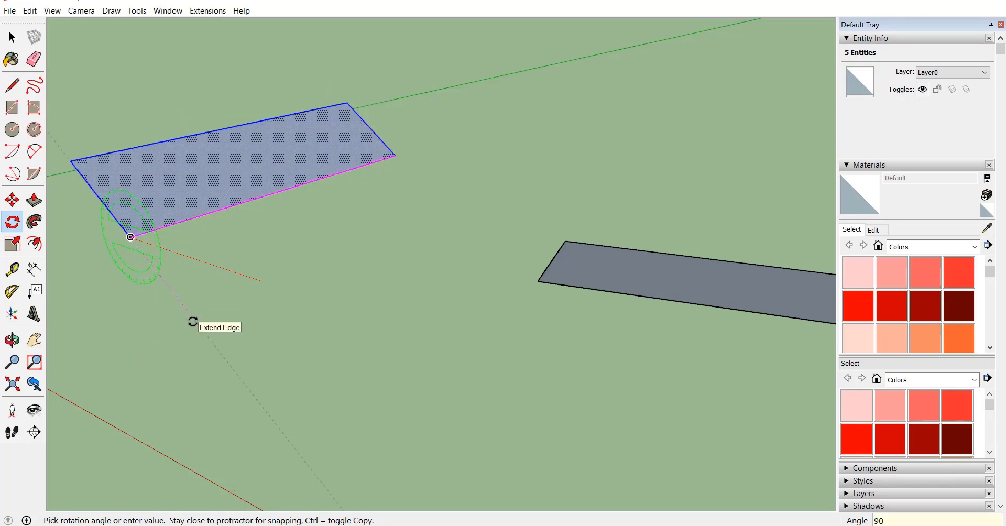
pyautogui.press('Return')
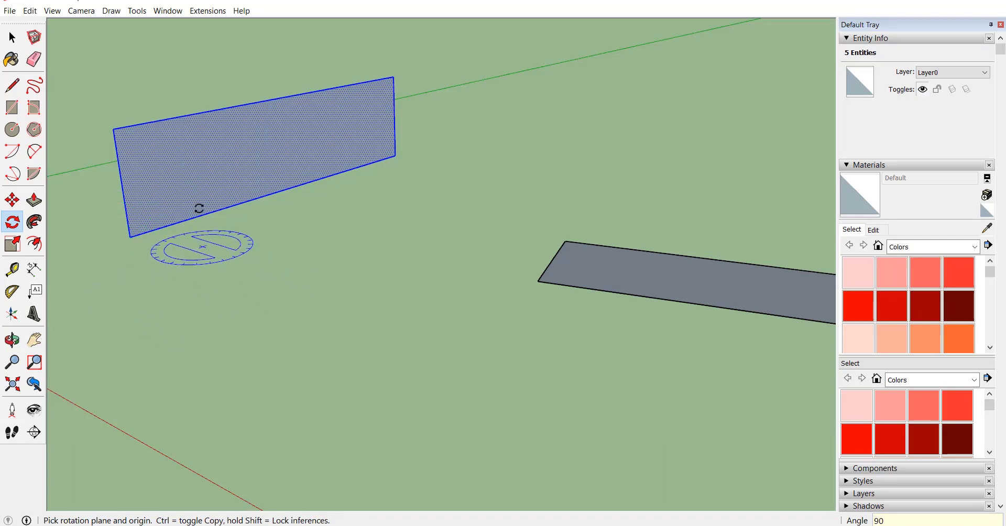
# Step: Rotate the upright rectangle 315° about its lower near corner on the plane perpendicular to the red axis, with the green direction as reference
pyautogui.scroll(-4, 199, 209)
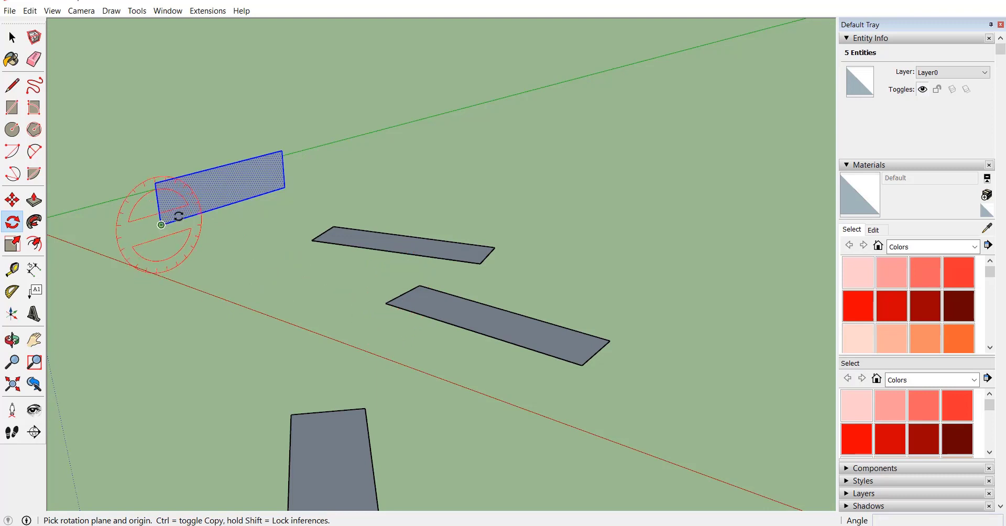
pyautogui.click(161, 225)
pyautogui.click(386, 155)
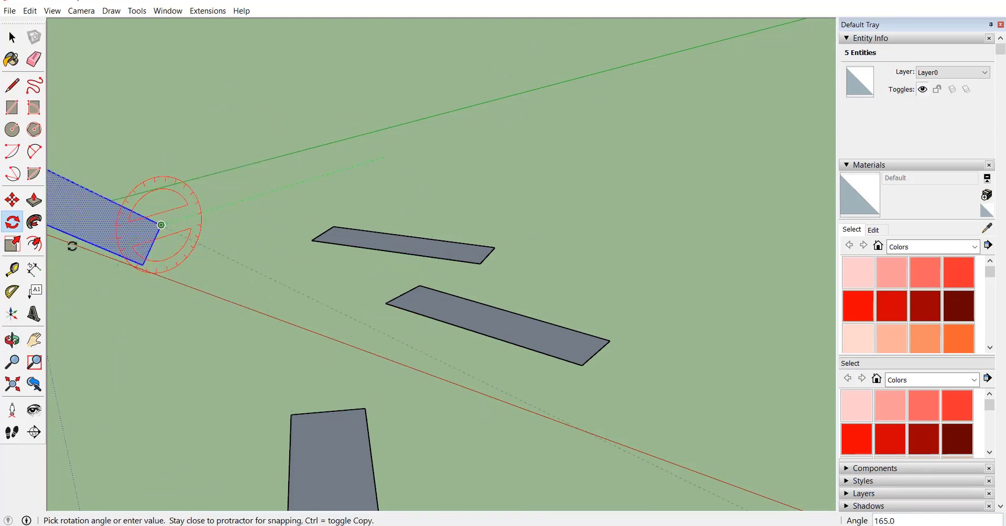
pyautogui.click(369, 353)
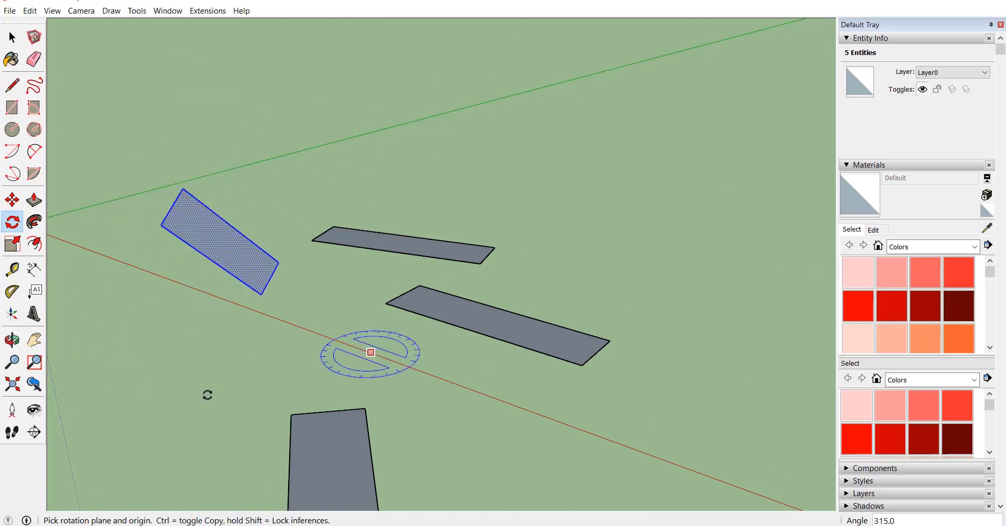
pyautogui.keyDown('shift'); pyautogui.moveTo(123, 309); pyautogui.dragTo(170, 276, button='middle'); pyautogui.keyUp('shift')
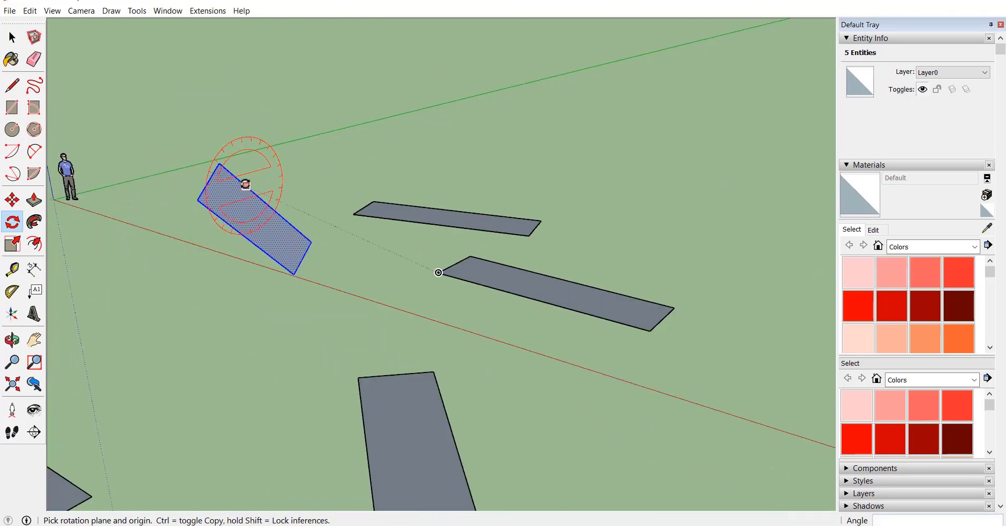
# Step: Delete all the practice rectangles, leaving only the figure in the model
pyautogui.press('space')
pyautogui.scroll(-2, 300, 151)
pyautogui.scroll(-1, 302, 151)
pyautogui.moveTo(538, 386); pyautogui.dragTo(383, 322)
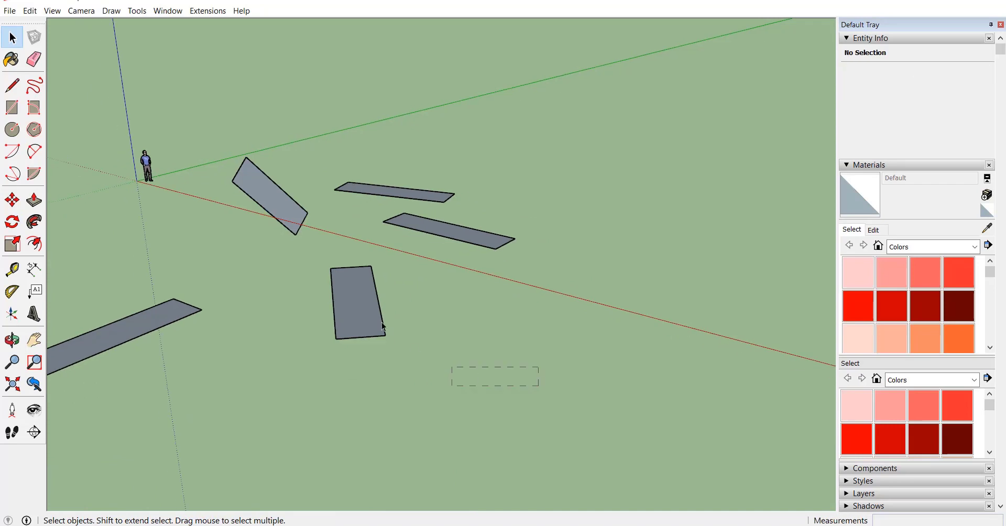
pyautogui.moveTo(224, 142); pyautogui.dragTo(224, 143)
pyautogui.press('Delete')
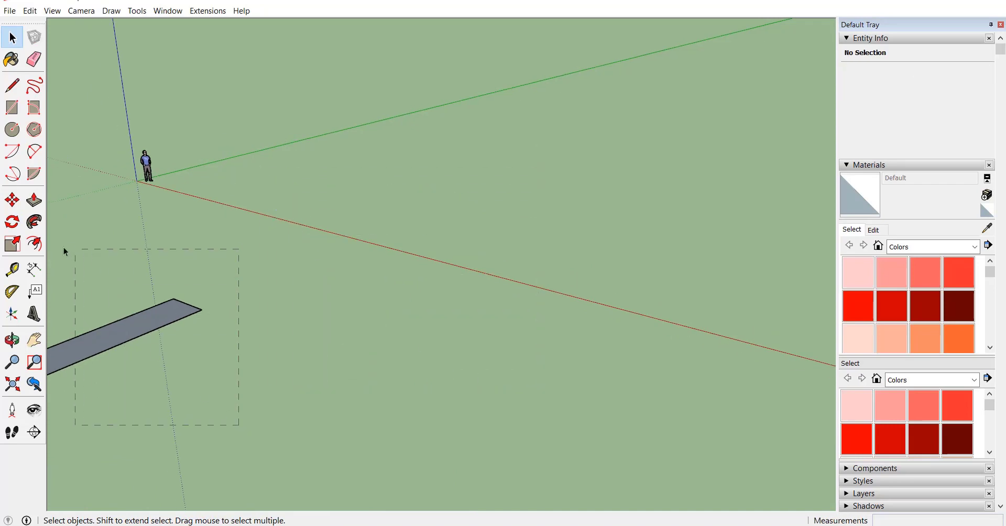
pyautogui.moveTo(29, 241); pyautogui.dragTo(29, 243)
pyautogui.press('Delete')
# Step: Draw a rectangle about 29' 10" by 38' 2" on the ground between the red and green axes
pyautogui.scroll(2, 243, 177)
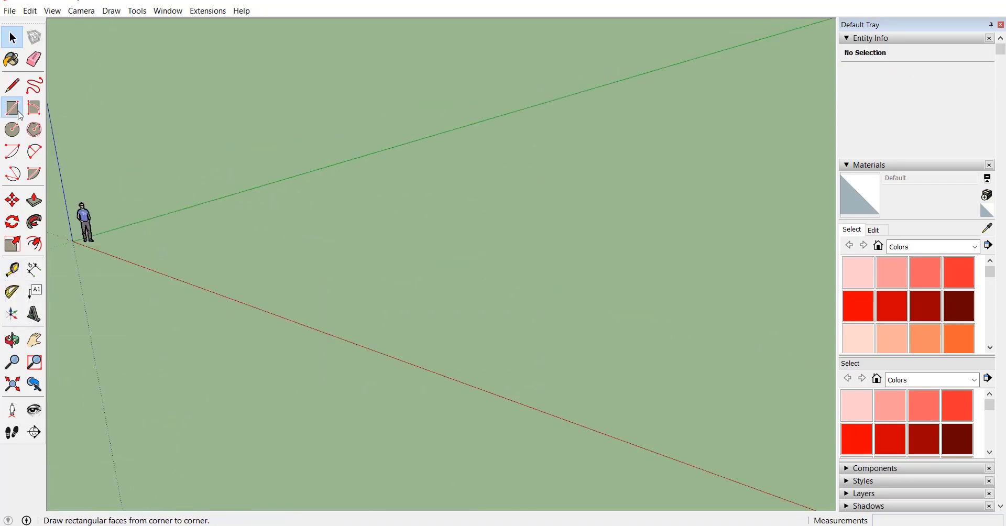
pyautogui.click(11, 108)
pyautogui.click(218, 240)
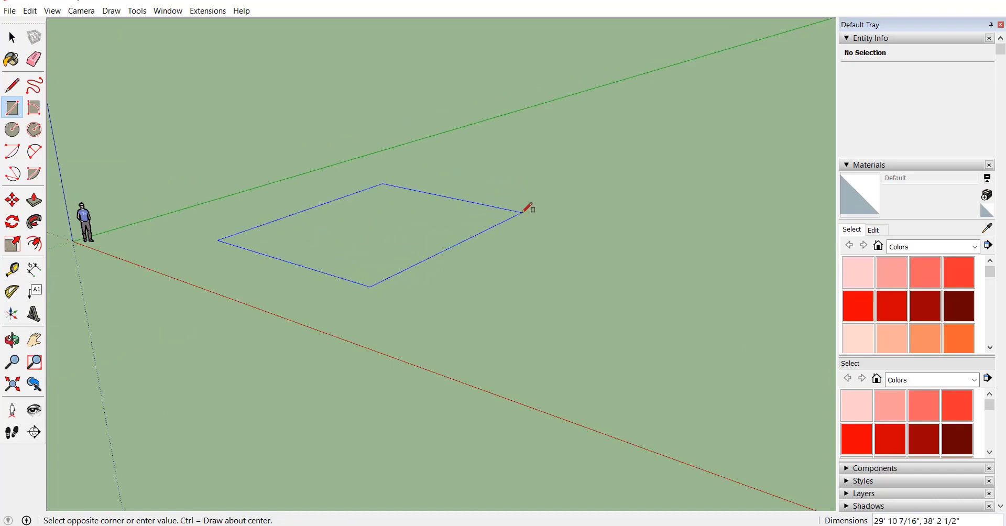
pyautogui.click(523, 211)
pyautogui.press('space')
# Step: Draw a small narrow upright rectangle of about 9.2 ft², perpendicular to the green axis, beyond the ground rectangle's far corner
pyautogui.scroll(1, 546, 228)
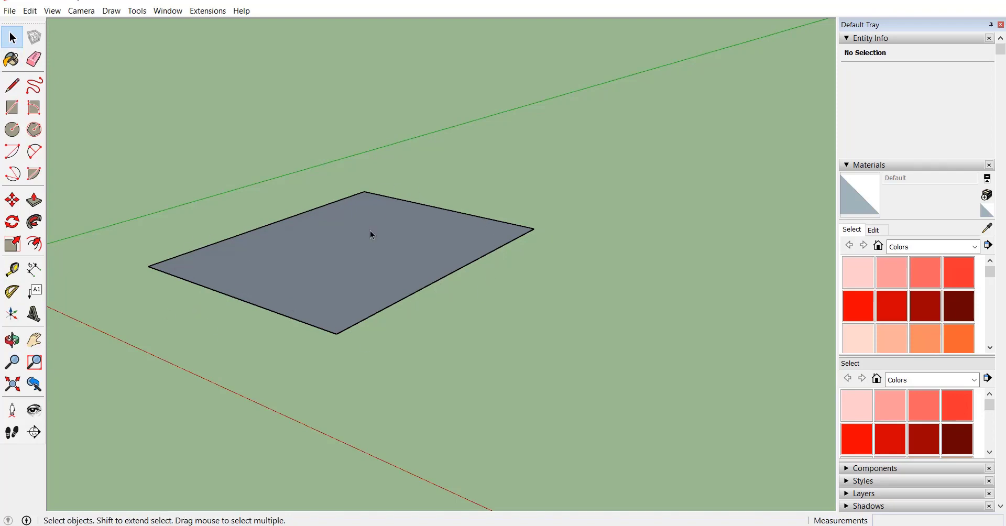
pyautogui.click(12, 107)
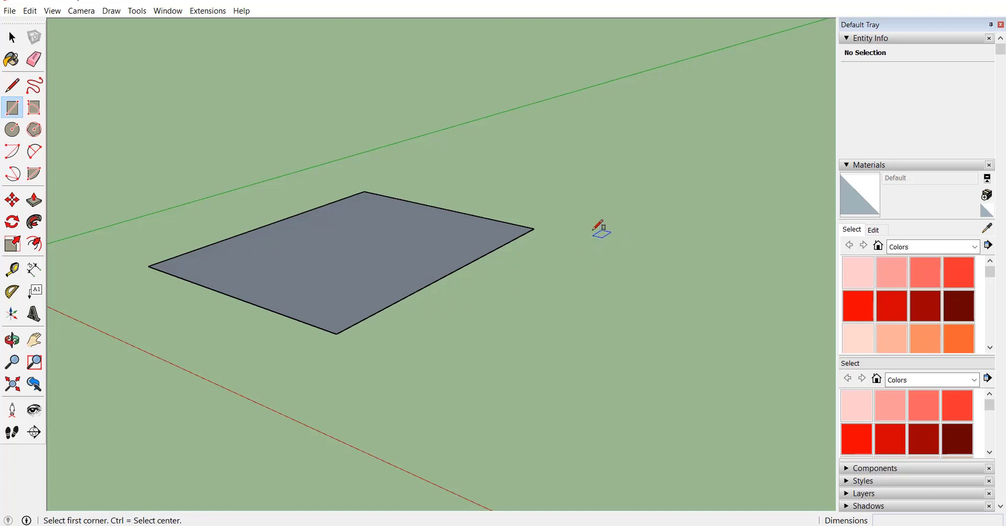
pyautogui.click(607, 231)
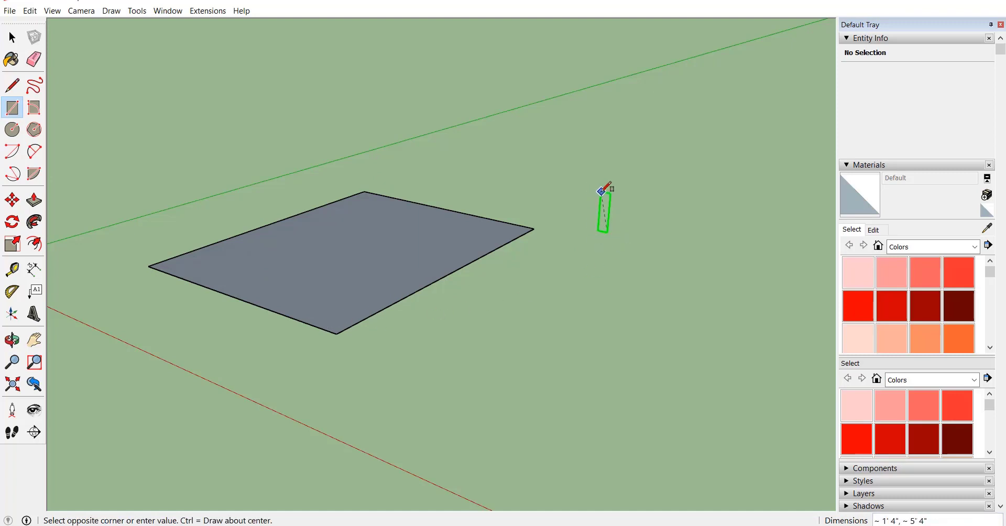
pyautogui.click(601, 187)
pyautogui.press('space')
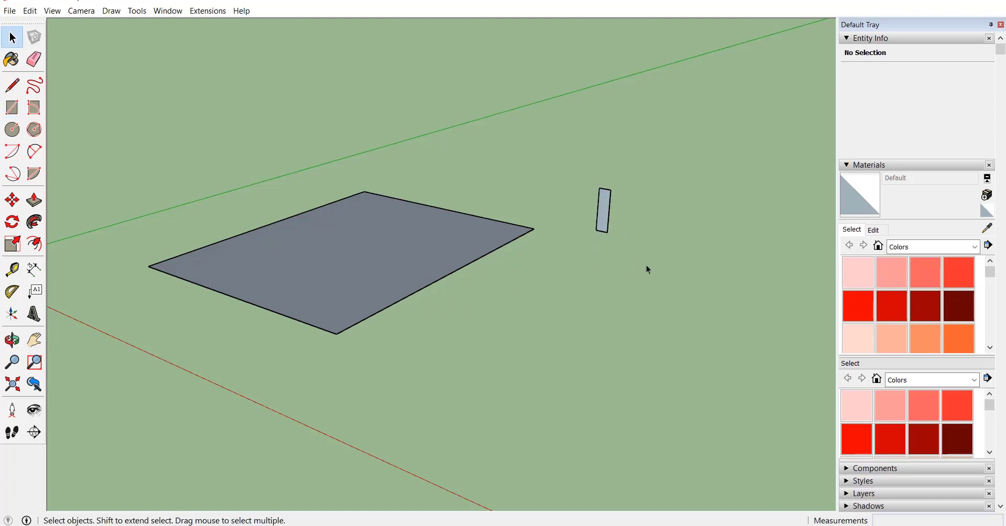
# Step: Move the small upright rectangle by its lower outer corner onto the ground rectangle's adjacent far corner
pyautogui.moveTo(561, 144); pyautogui.dragTo(560, 146)
pyautogui.click(12, 200)
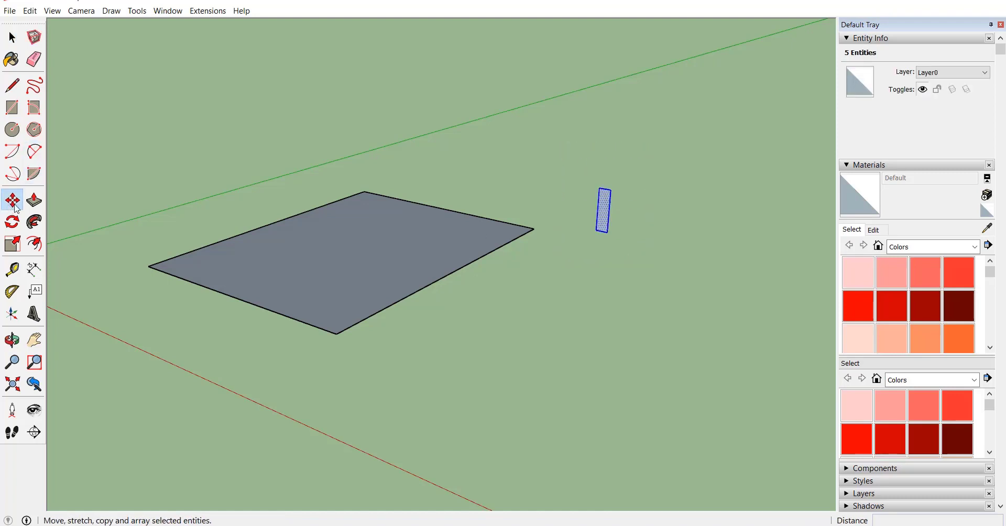
pyautogui.click(608, 232)
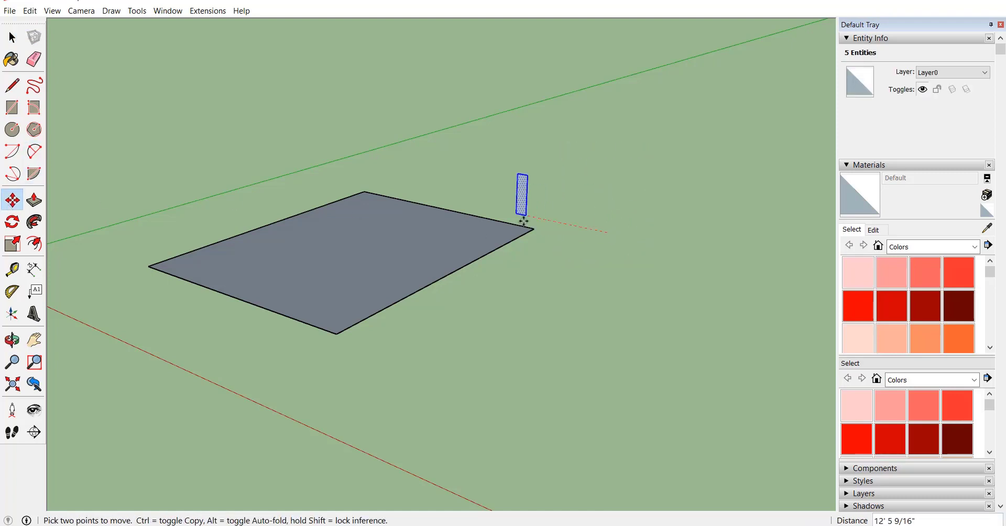
pyautogui.click(534, 229)
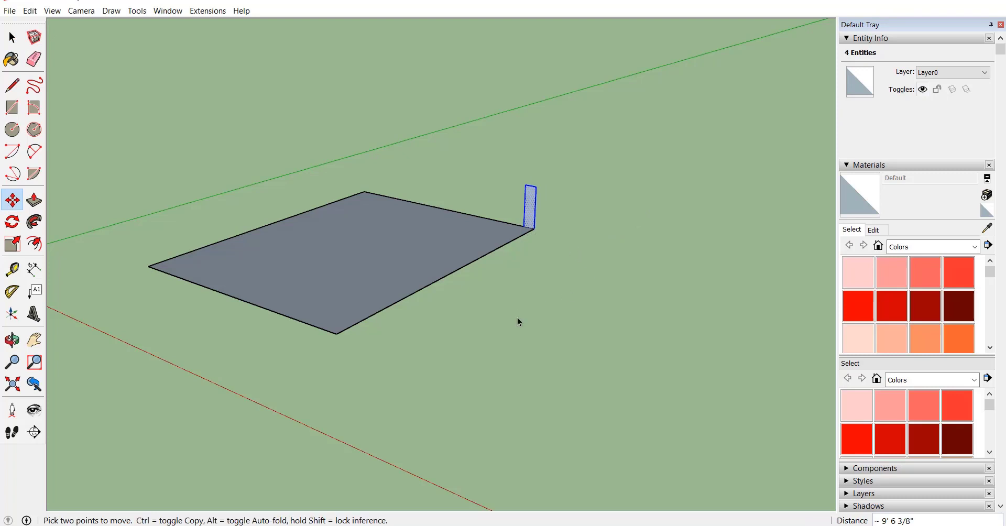
# Step: Sweep the small upright face around all four edges of the ground rectangle with Follow Me to form a walled box
pyautogui.press('space')
pyautogui.click(438, 287)
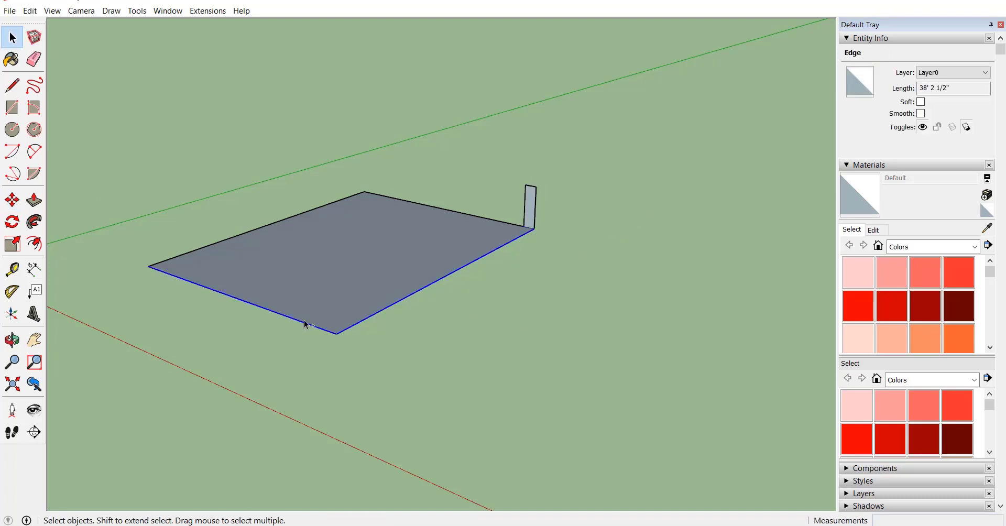
pyautogui.keyDown('shift'); pyautogui.click(276, 222); pyautogui.keyUp('shift')
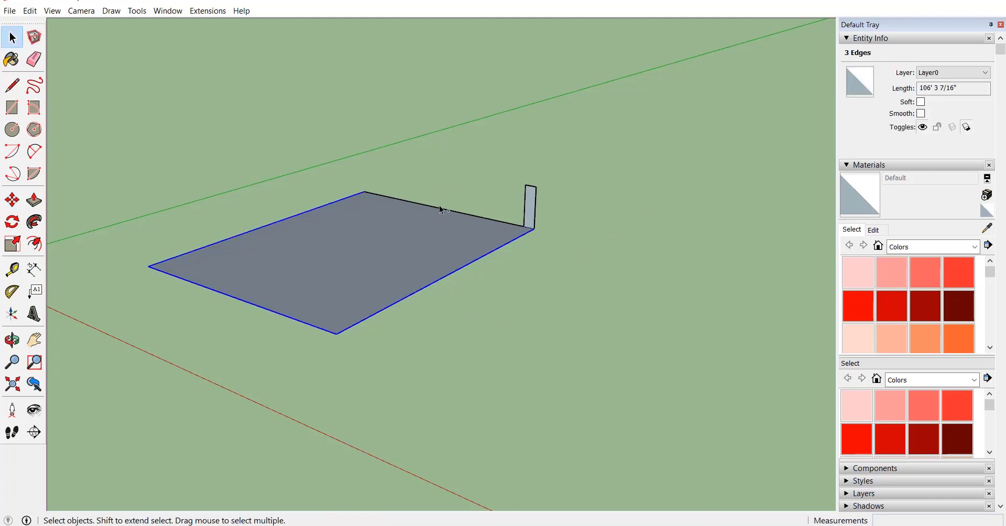
pyautogui.keyDown('shift'); pyautogui.click(413, 203); pyautogui.keyUp('shift')
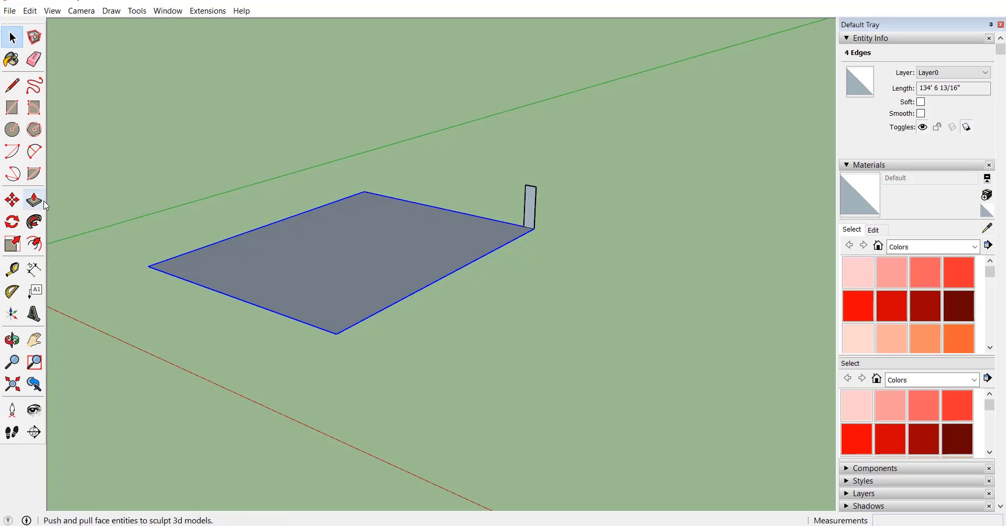
pyautogui.click(35, 222)
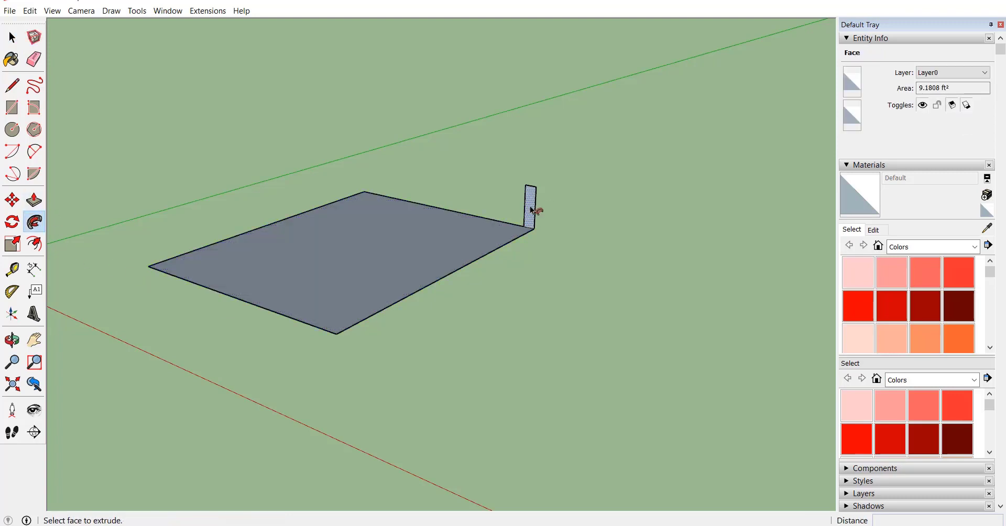
pyautogui.click(531, 209)
pyautogui.scroll(-3, 252, 283)
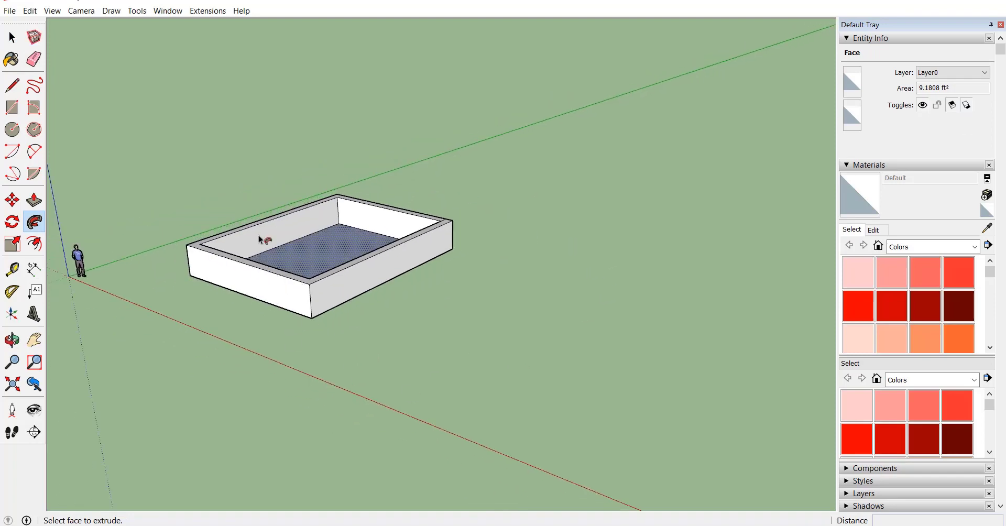
pyautogui.scroll(3, 258, 240)
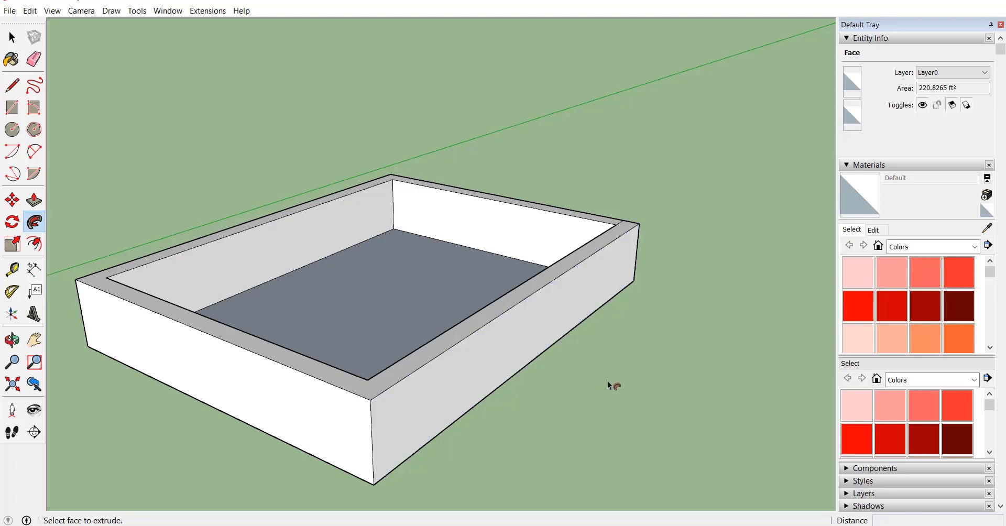
pyautogui.press('space')
# Step: Select the whole walled box and scale it to 0.5 along the green axis from its near end face
pyautogui.scroll(-2, 389, 266)
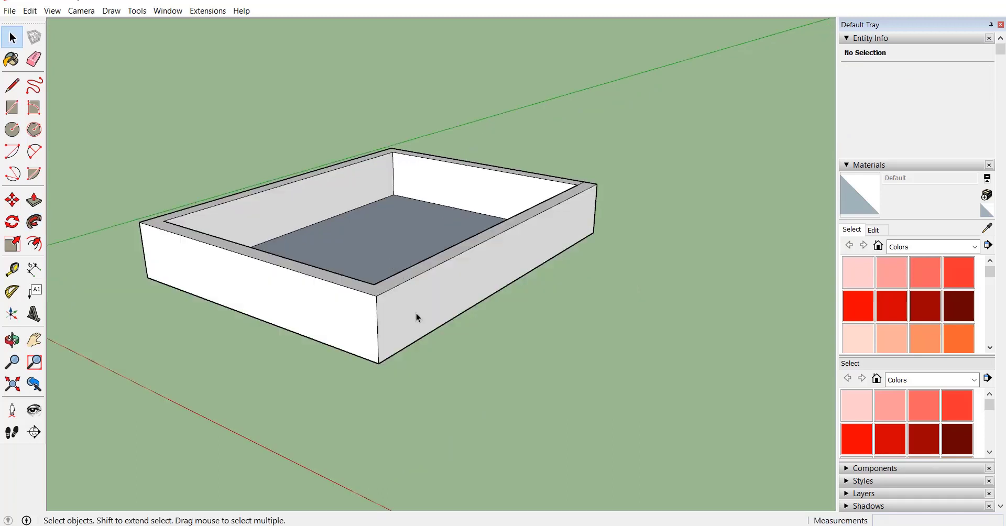
pyautogui.moveTo(678, 444); pyautogui.dragTo(396, 330)
pyautogui.moveTo(63, 122); pyautogui.dragTo(67, 96)
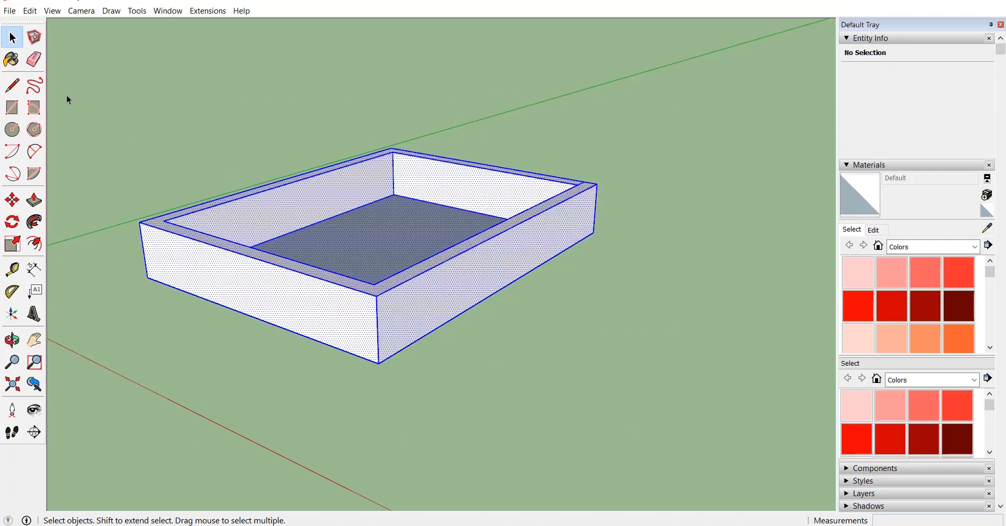
pyautogui.click(12, 244)
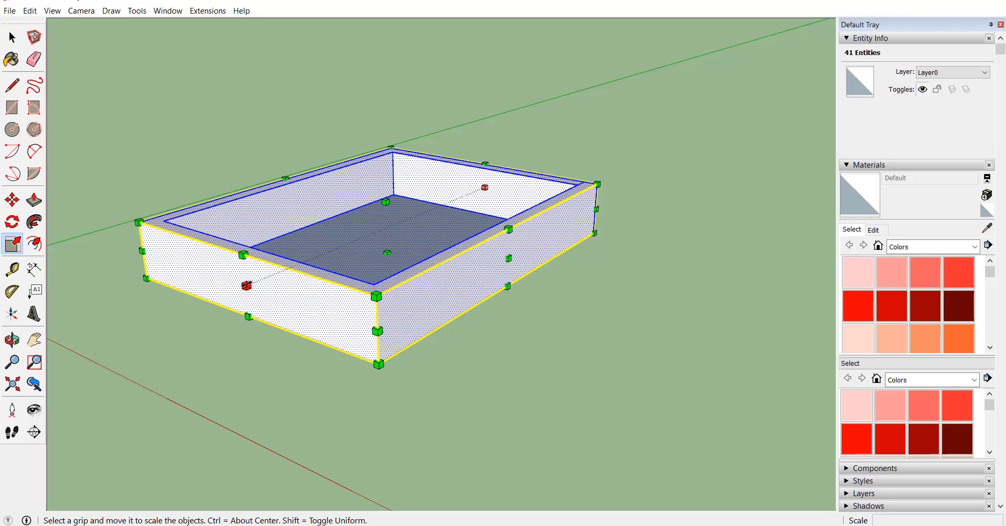
pyautogui.moveTo(246, 286); pyautogui.dragTo(290, 294)
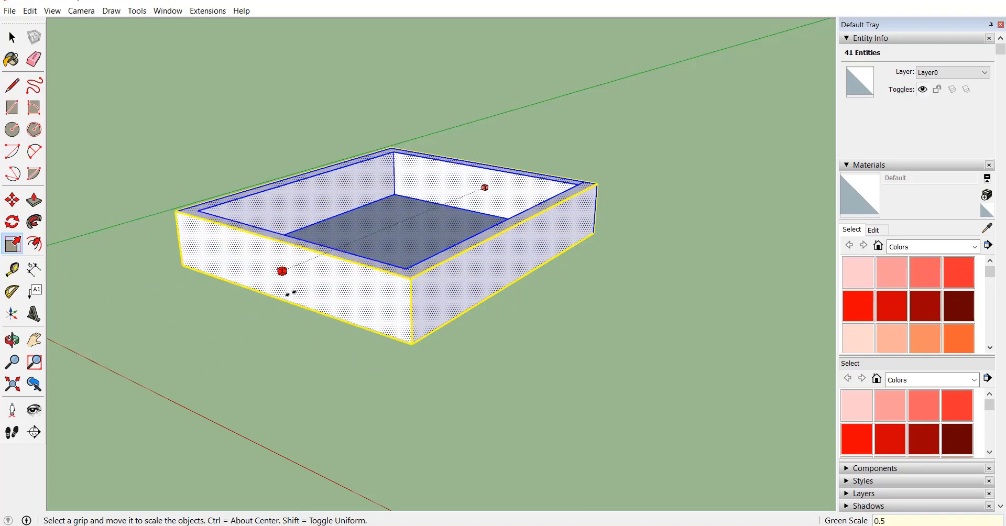
pyautogui.press('Return')
# Step: Try to scale the whole box uniformly to about 0.72 from its near upper corner
pyautogui.scroll(2, 481, 194)
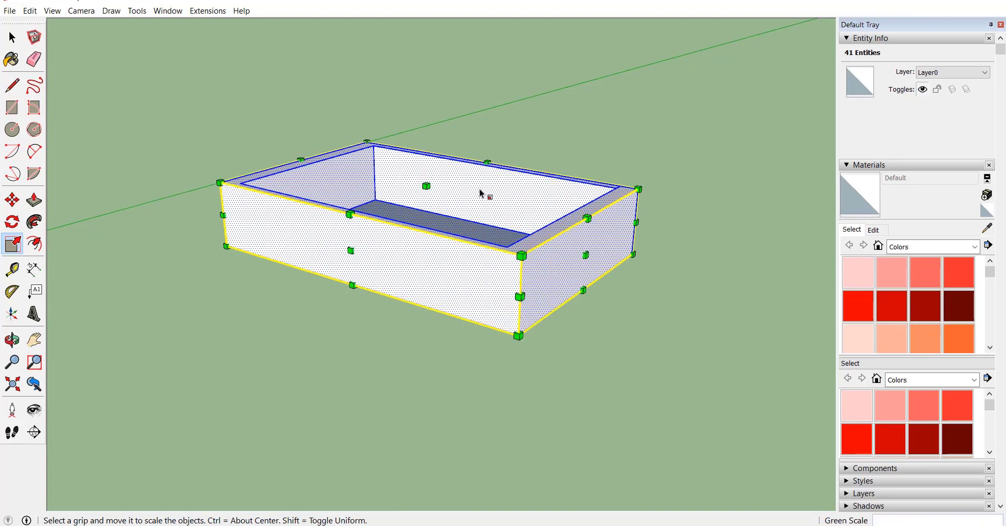
pyautogui.scroll(3, 480, 189)
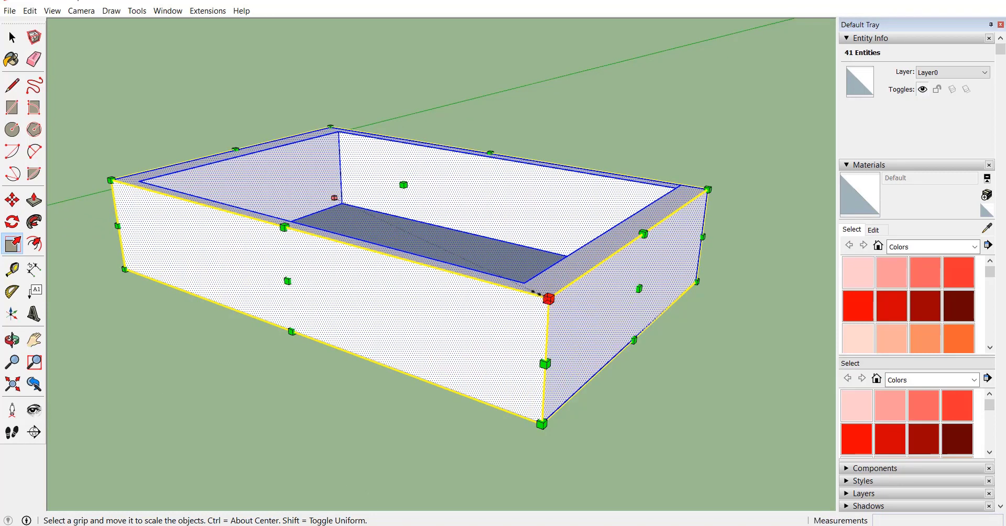
pyautogui.moveTo(547, 297); pyautogui.dragTo(416, 308)
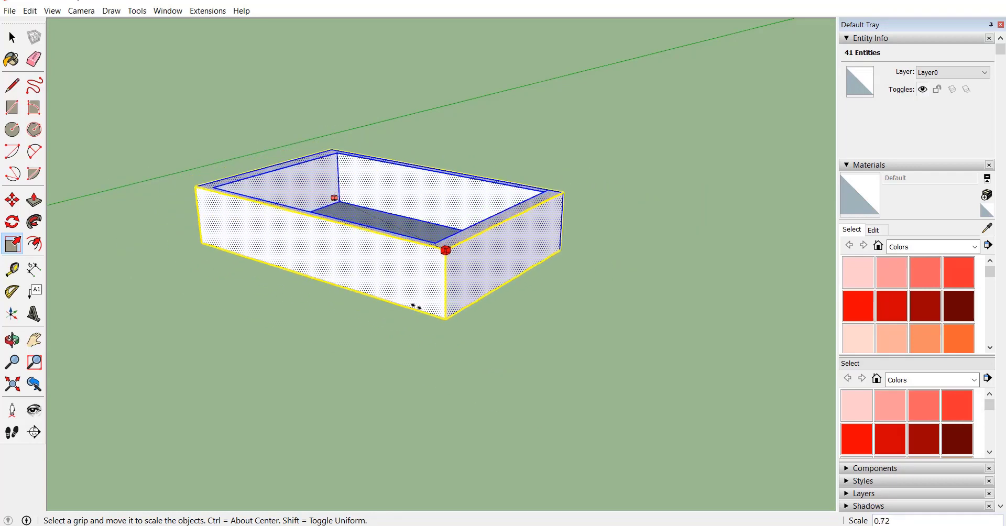
pyautogui.press('Escape')
pyautogui.press('space')
pyautogui.click(311, 441)
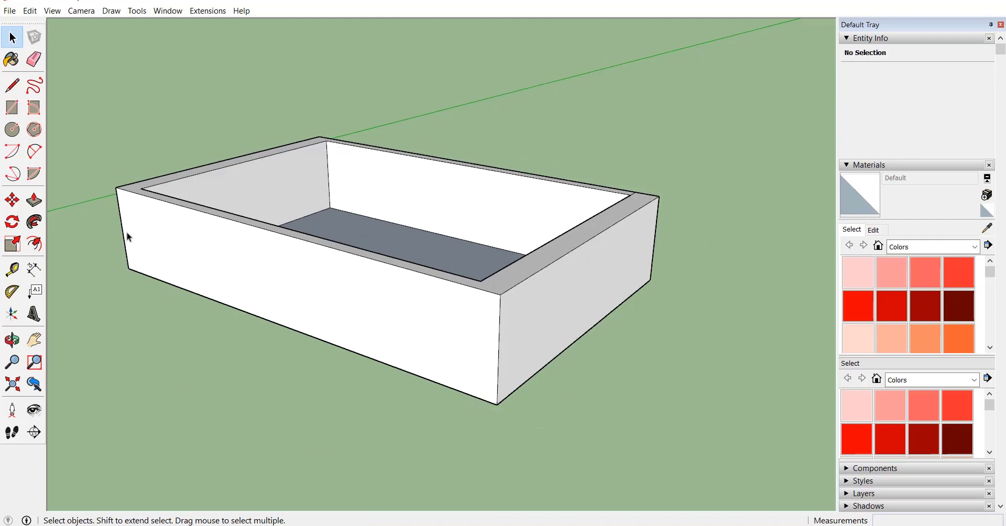
# Step: Draw a ground rectangle about 13' 2" by 11' 4" in front of the walled box
pyautogui.moveTo(129, 236); pyautogui.dragTo(157, 249, button='middle')
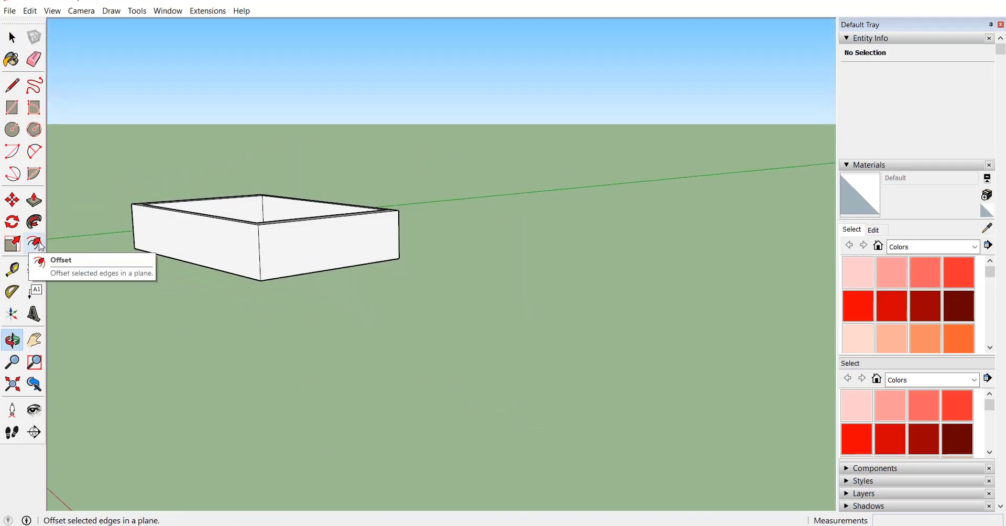
pyautogui.click(12, 107)
pyautogui.click(227, 346)
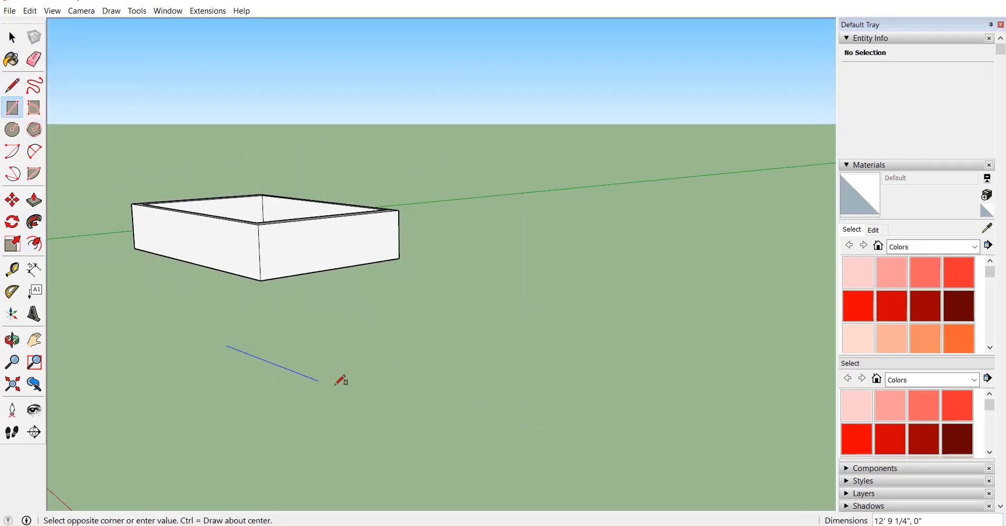
pyautogui.click(464, 351)
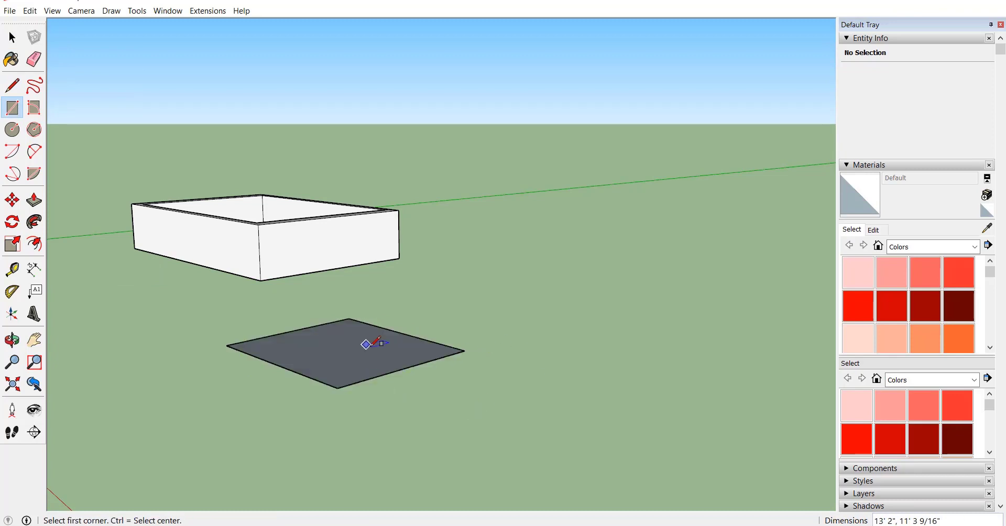
# Step: Offset the new ground rectangle's outline inward by 9"
pyautogui.scroll(3, 373, 345)
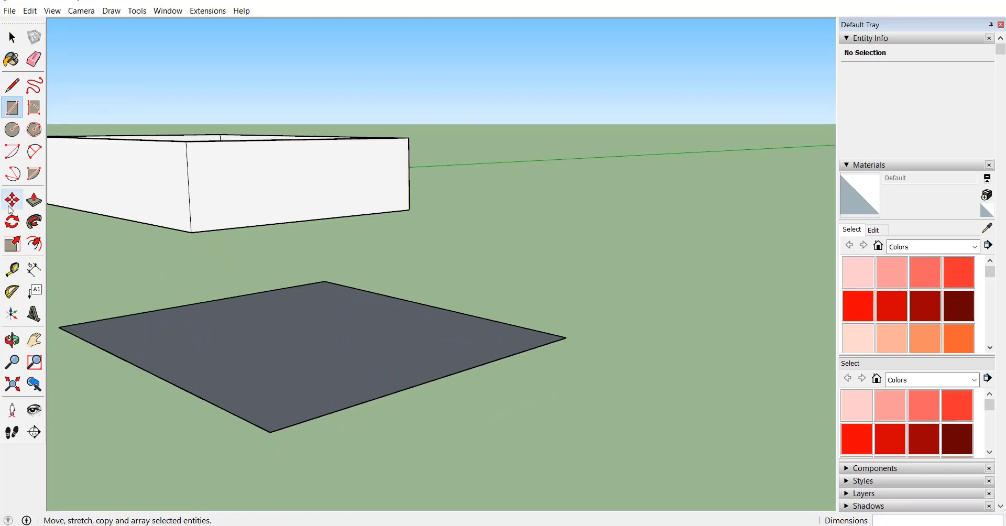
pyautogui.click(40, 246)
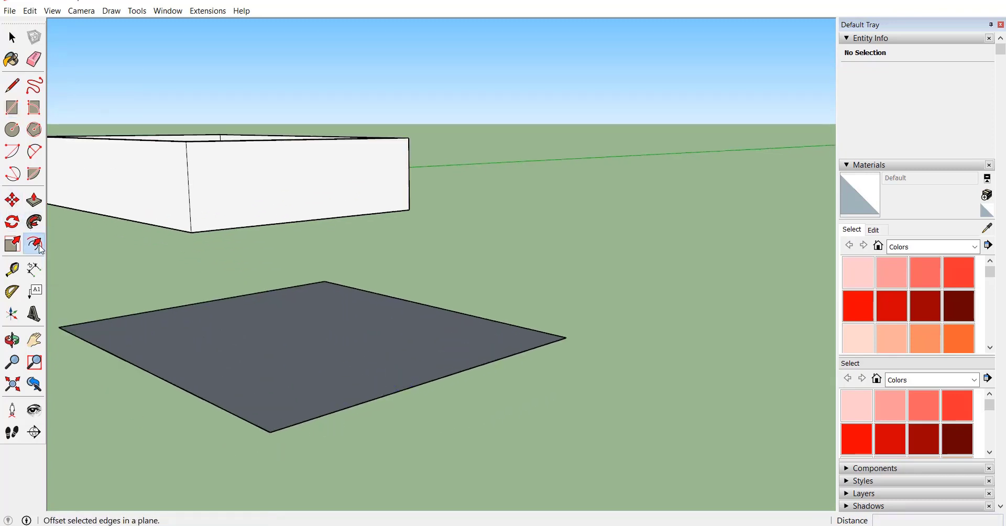
pyautogui.click(421, 383)
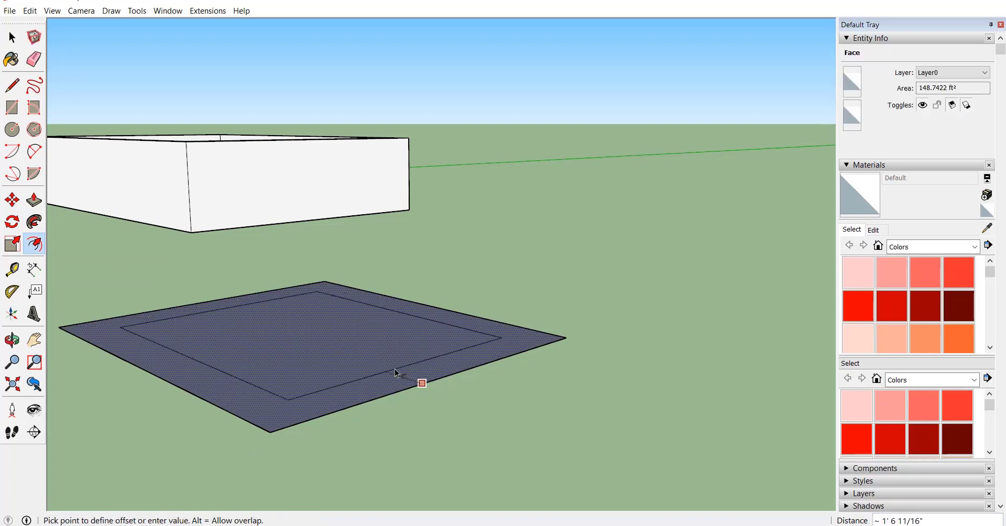
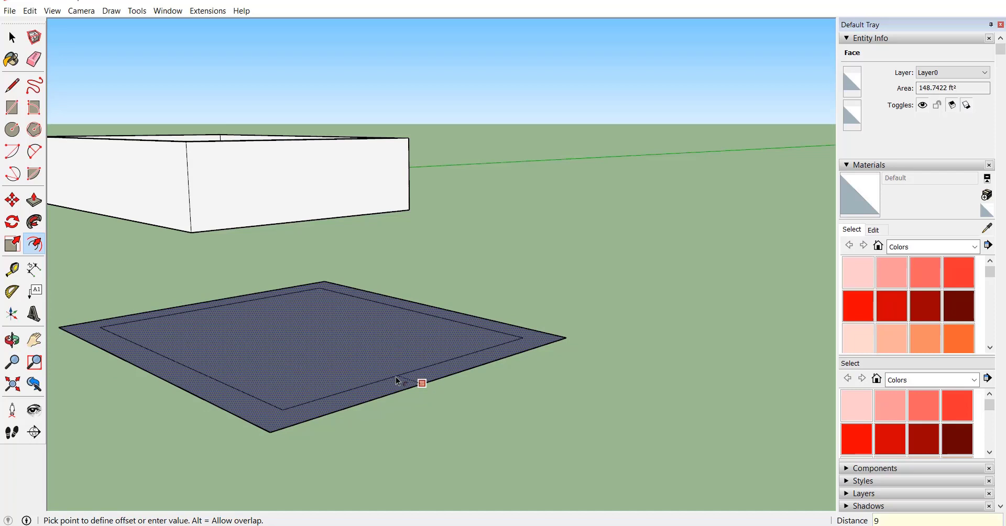
pyautogui.press('Return')
pyautogui.scroll(-1, 465, 369)
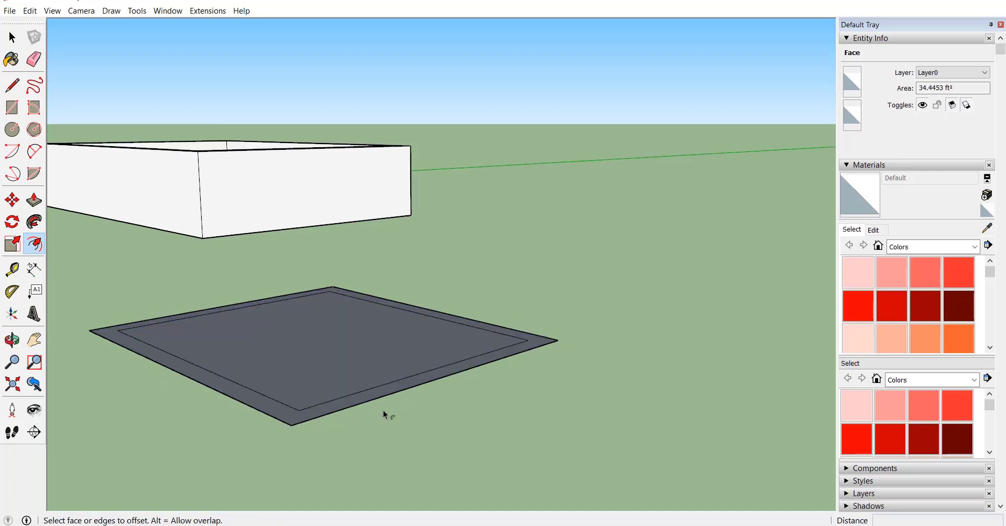
# Step: Push/Pull the border strip between the two outlines up about 2' 8" to form walls
pyautogui.press('o')
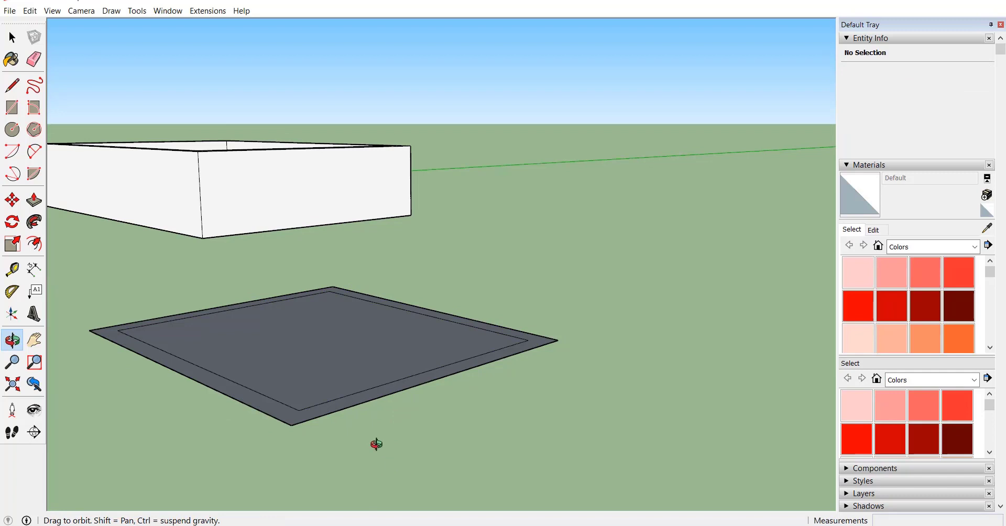
pyautogui.moveTo(377, 444); pyautogui.dragTo(303, 469)
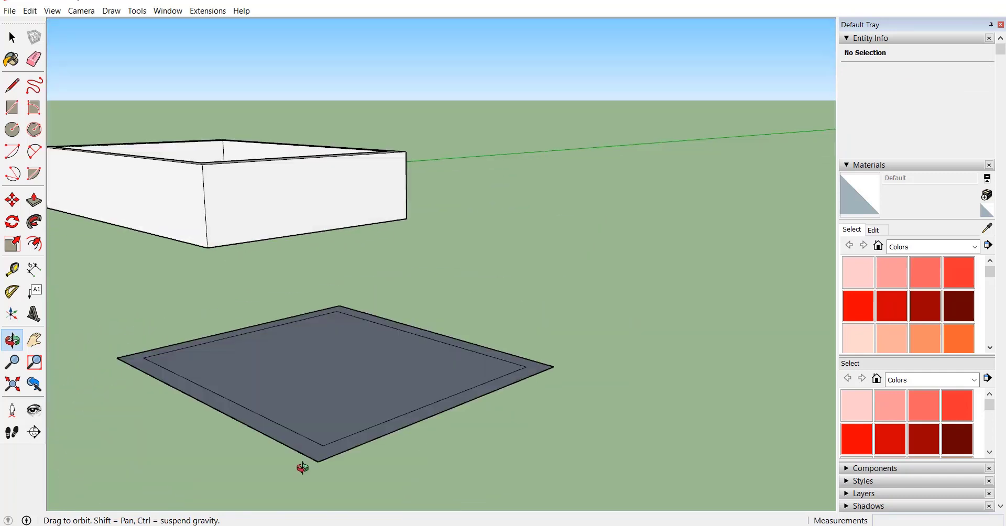
pyautogui.press('space')
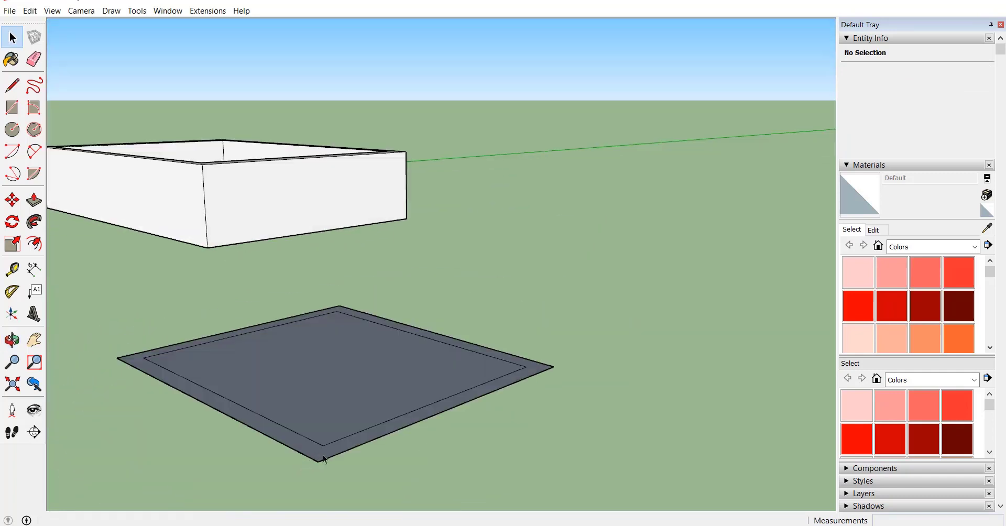
pyautogui.click(323, 454)
pyautogui.click(33, 198)
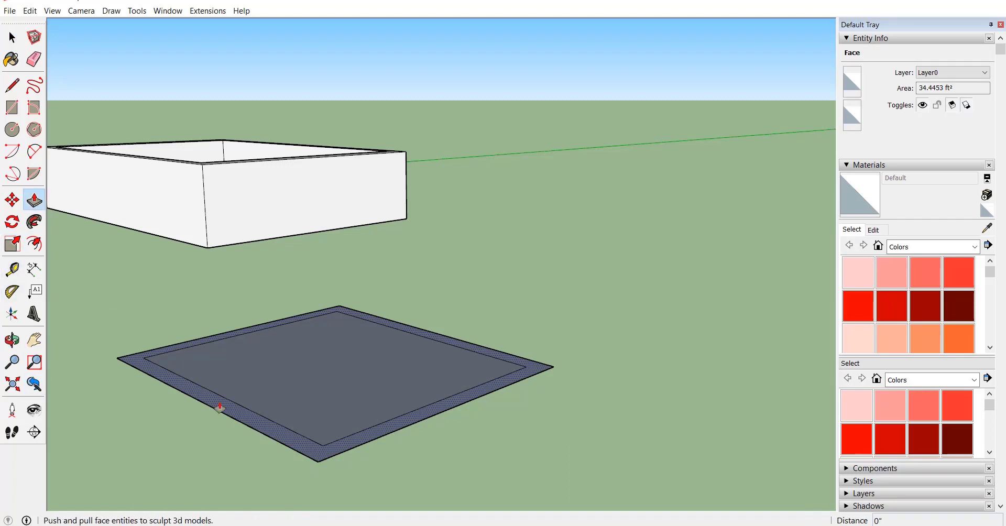
pyautogui.click(312, 452)
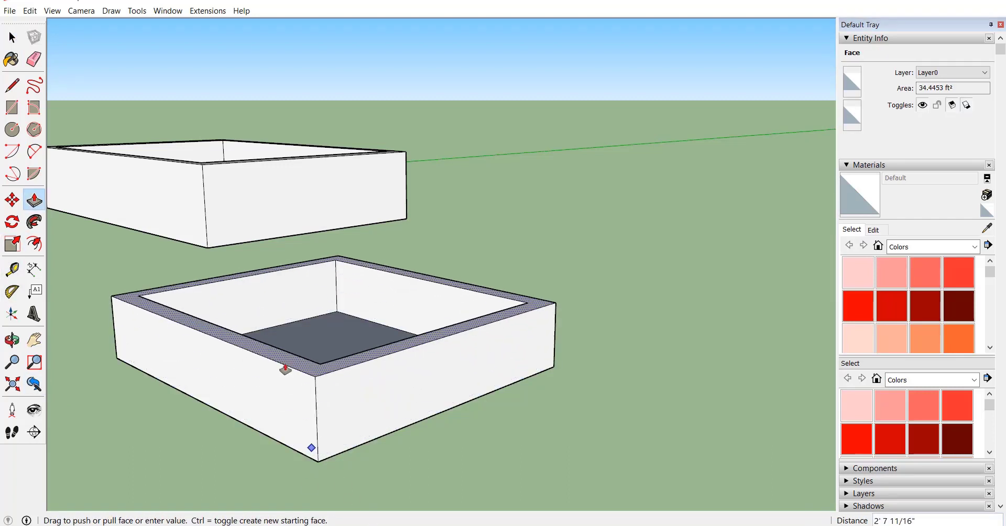
pyautogui.click(281, 370)
pyautogui.press('space')
pyautogui.scroll(-2, 179, 286)
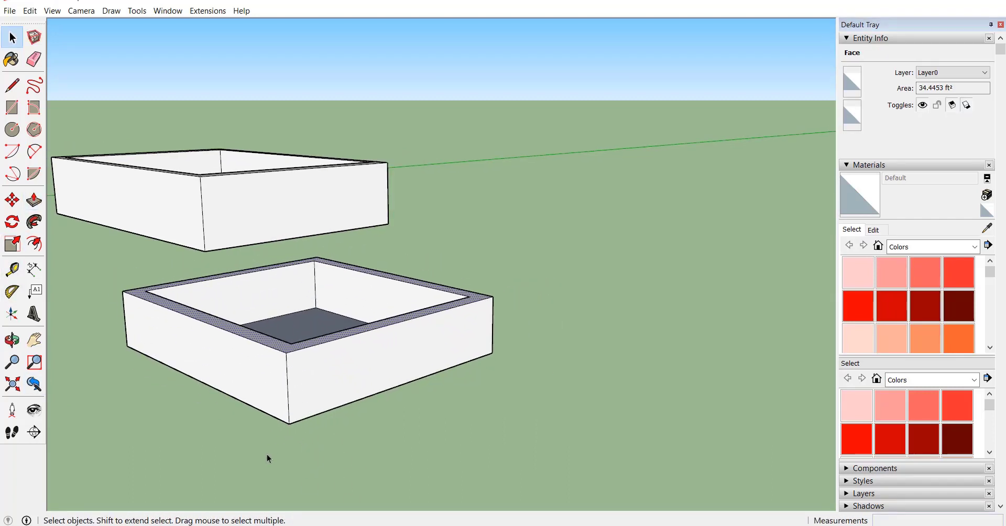
# Step: Place a vertical Tape Measure guide 3' from the new box's near corner edge on the wall face facing the green axis direction
pyautogui.click(12, 269)
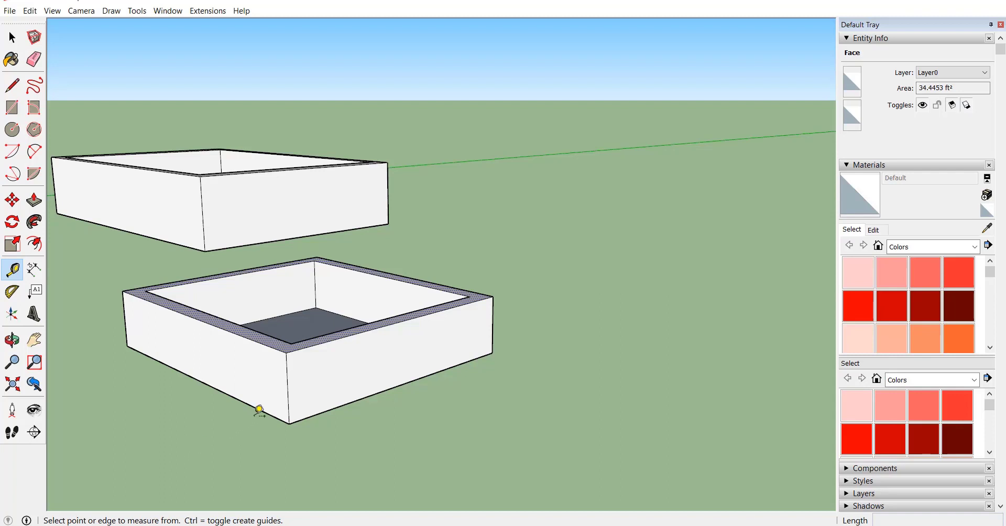
pyautogui.click(13, 272)
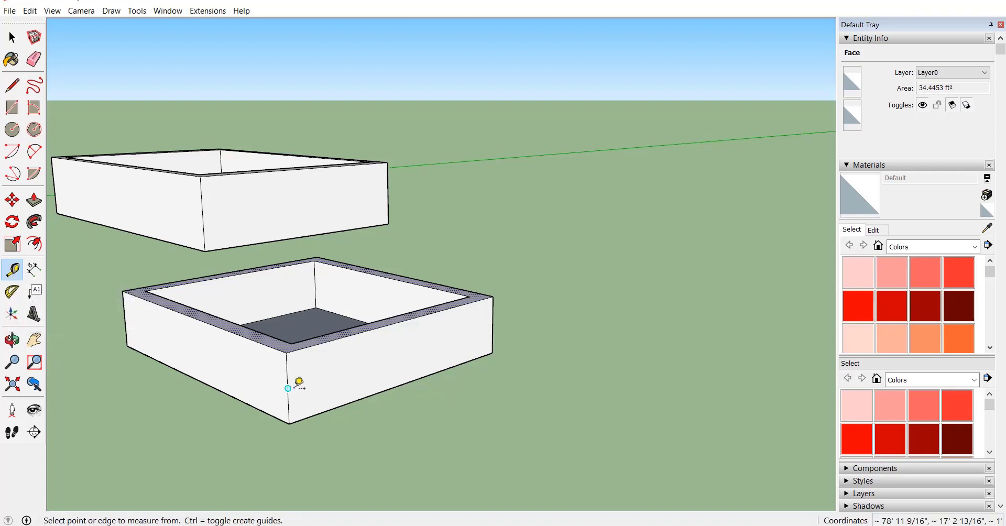
pyautogui.scroll(5, 290, 383)
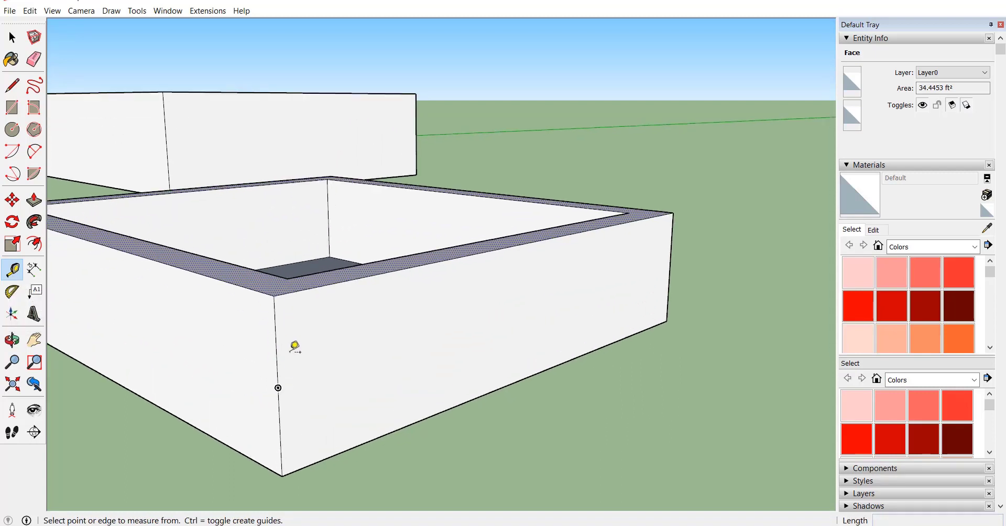
pyautogui.click(276, 339)
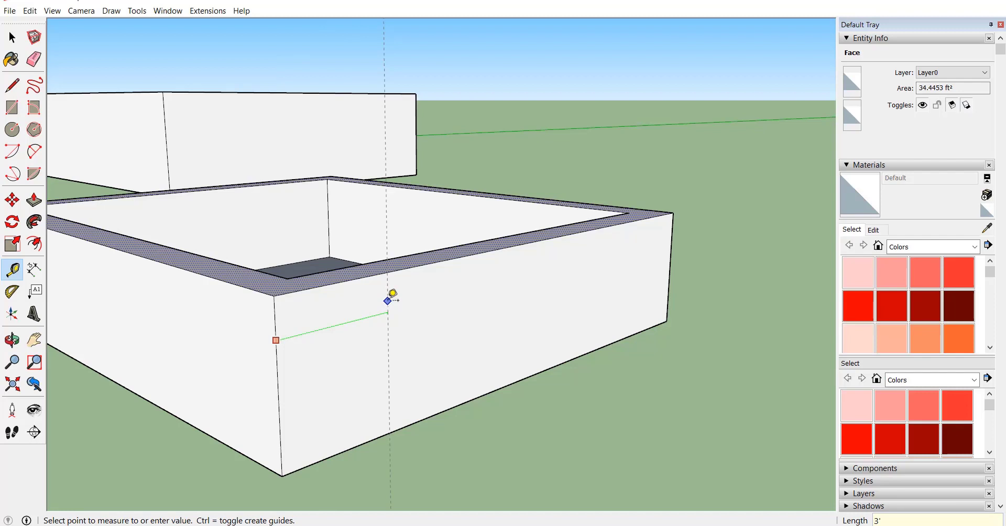
pyautogui.press('Return')
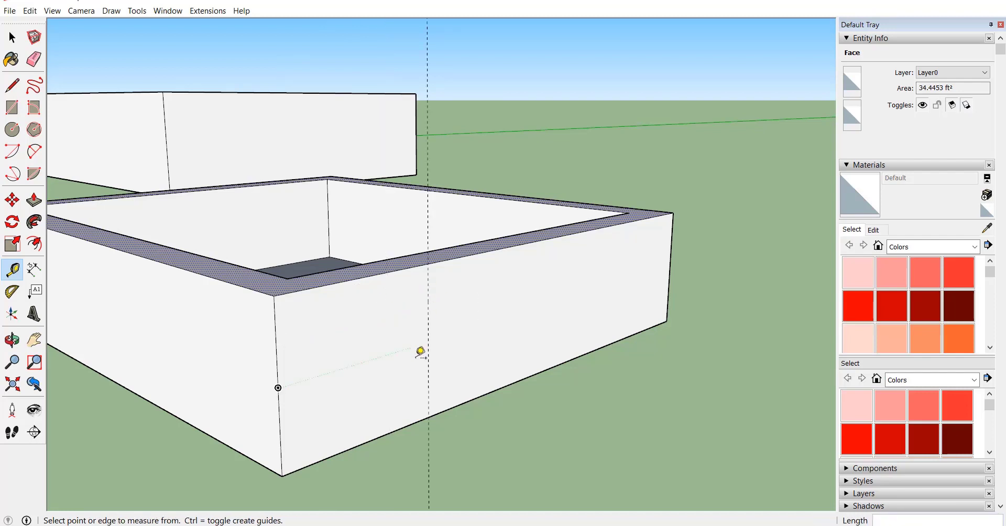
# Step: Draw a line along the guide from the wall face's upper edge down to its lower edge
pyautogui.click(12, 92)
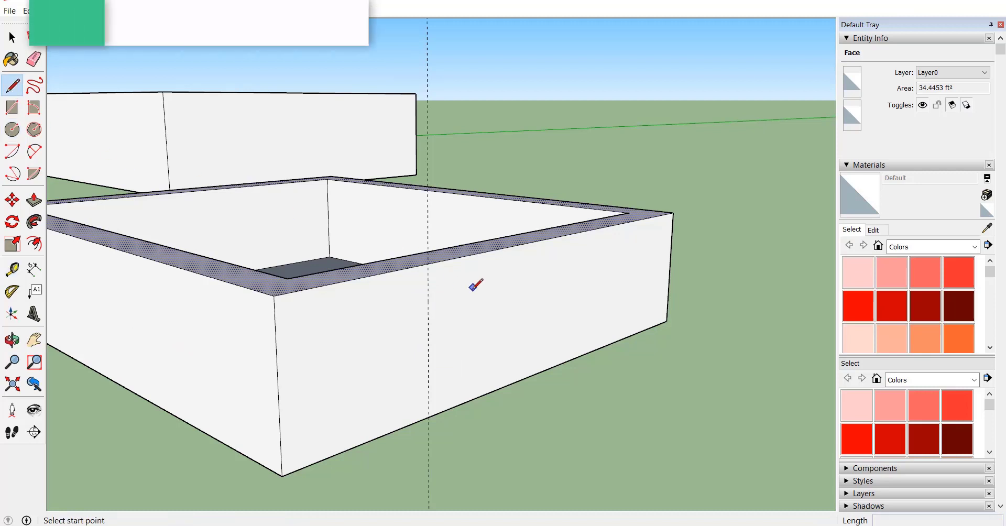
pyautogui.click(427, 262)
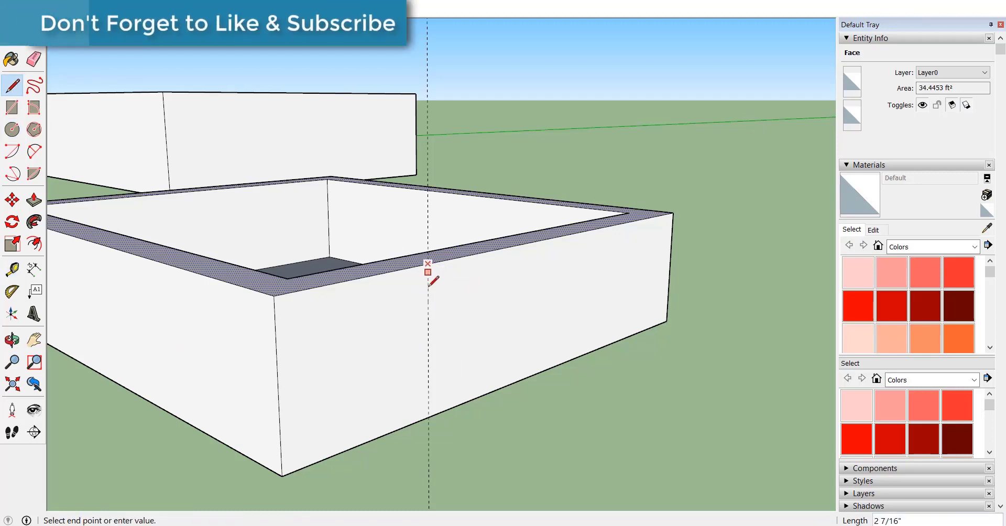
pyautogui.click(428, 418)
# Step: Place three more vertical guides successively across the same wall face, from the dividing line towards the far corner
pyautogui.press('t')
pyautogui.click(429, 286)
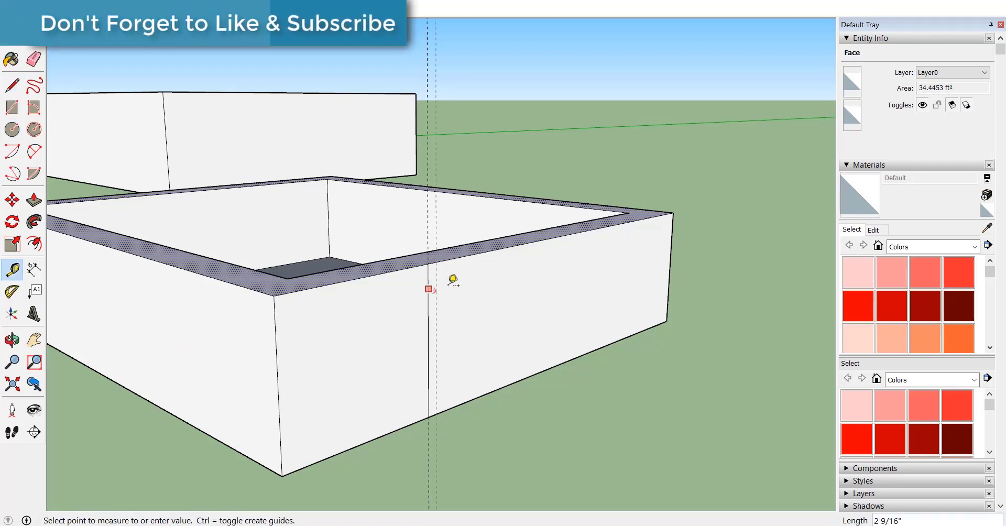
pyautogui.click(545, 267)
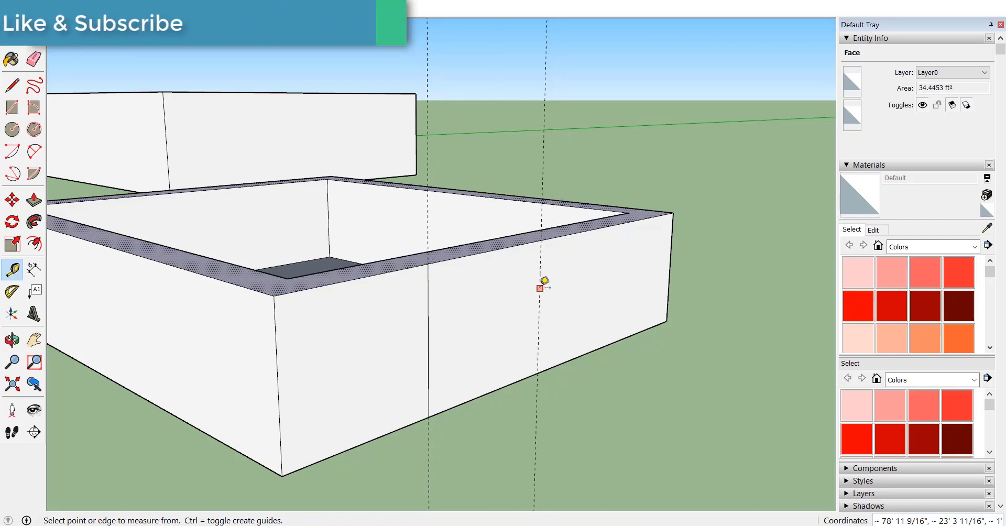
pyautogui.click(541, 286)
pyautogui.click(627, 248)
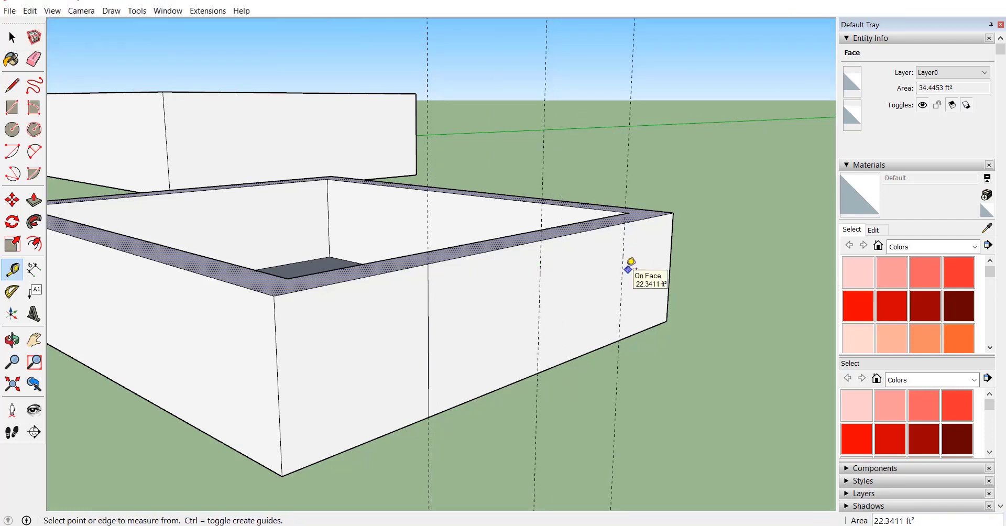
pyautogui.click(623, 268)
pyautogui.click(672, 243)
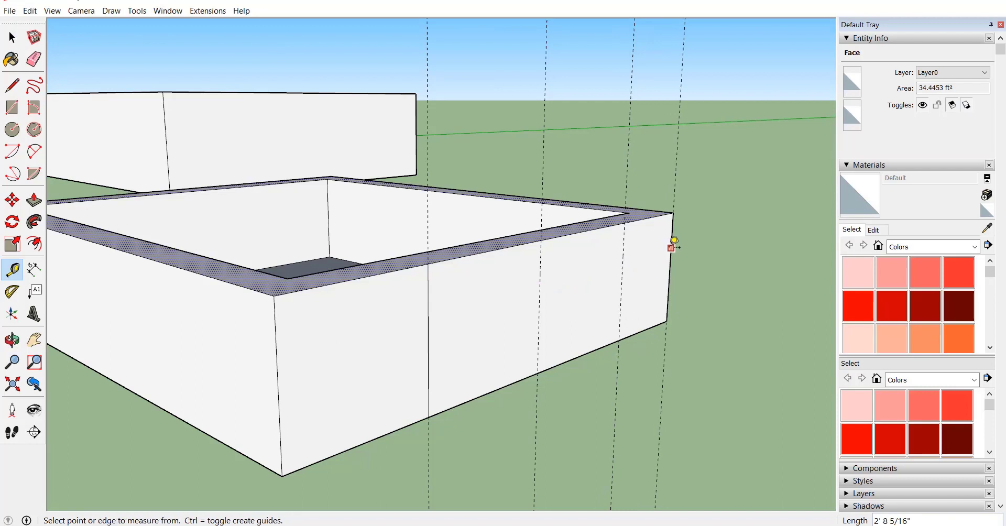
pyautogui.scroll(-2, 478, 255)
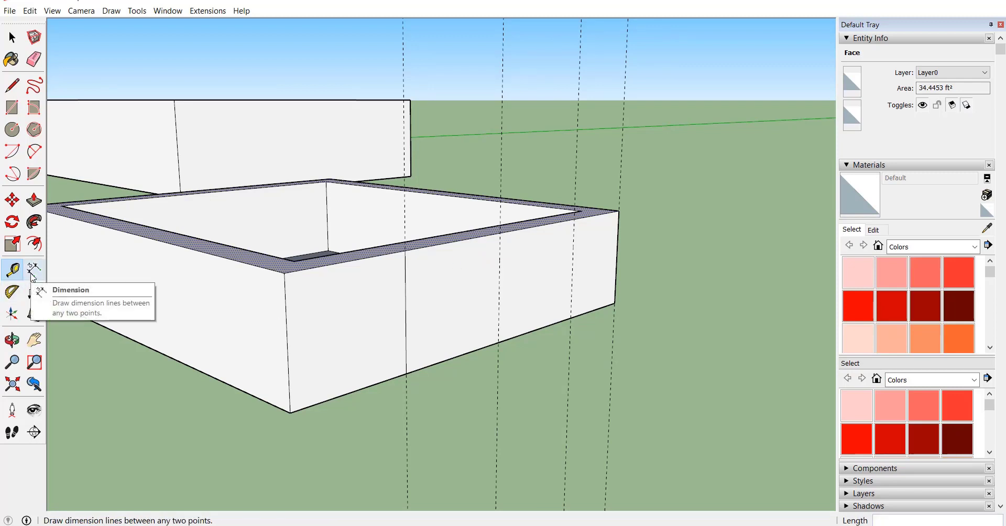
# Step: Dimension the height of the new box's near corner edge, placing the dimension on the divided wall face
pyautogui.click(32, 273)
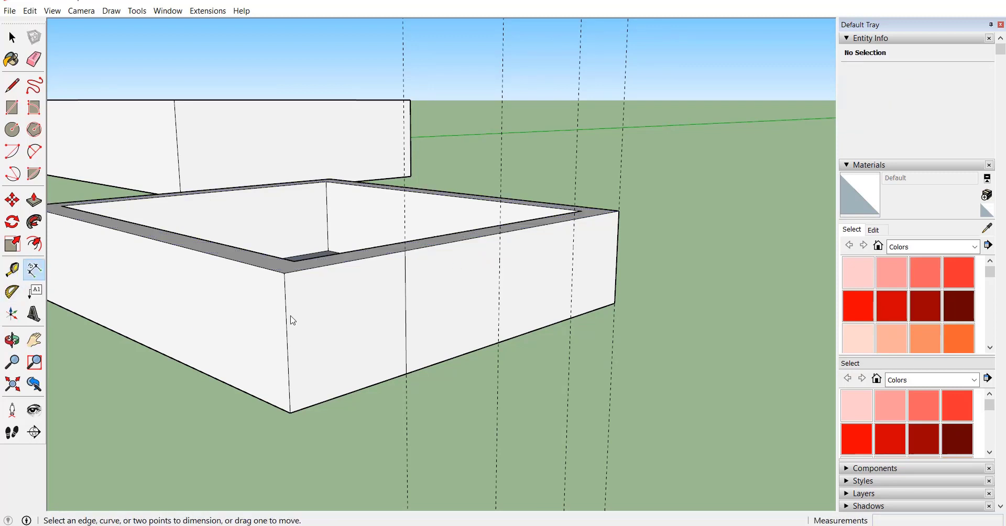
pyautogui.click(286, 329)
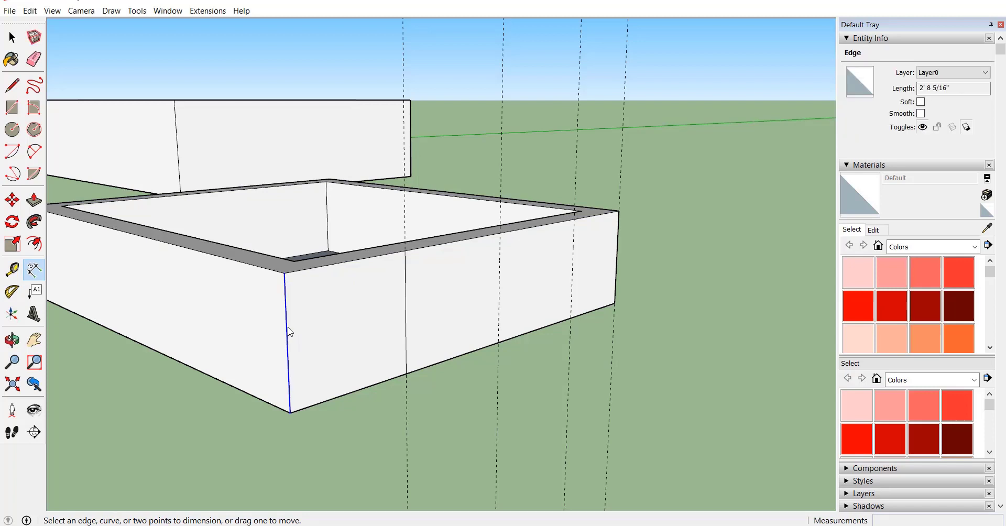
pyautogui.click(290, 332)
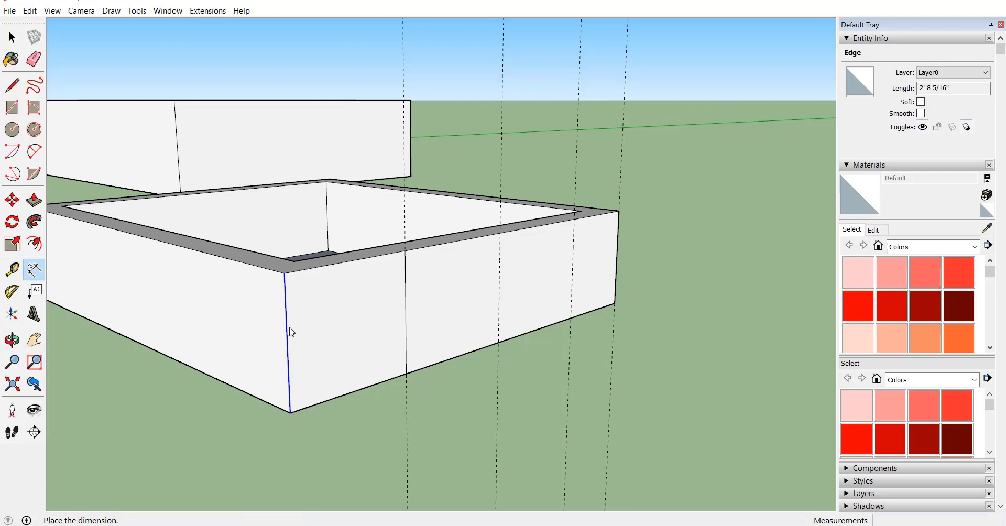
pyautogui.click(324, 319)
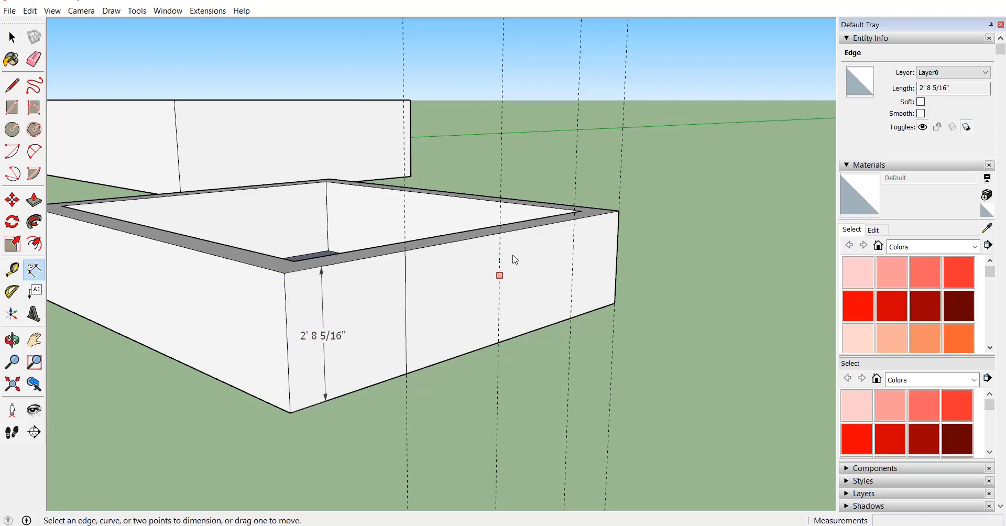
# Step: Dimension both segments of the divided wall's upper edge, aligning the two dimensions just below it on the face
pyautogui.click(473, 245)
pyautogui.click(473, 244)
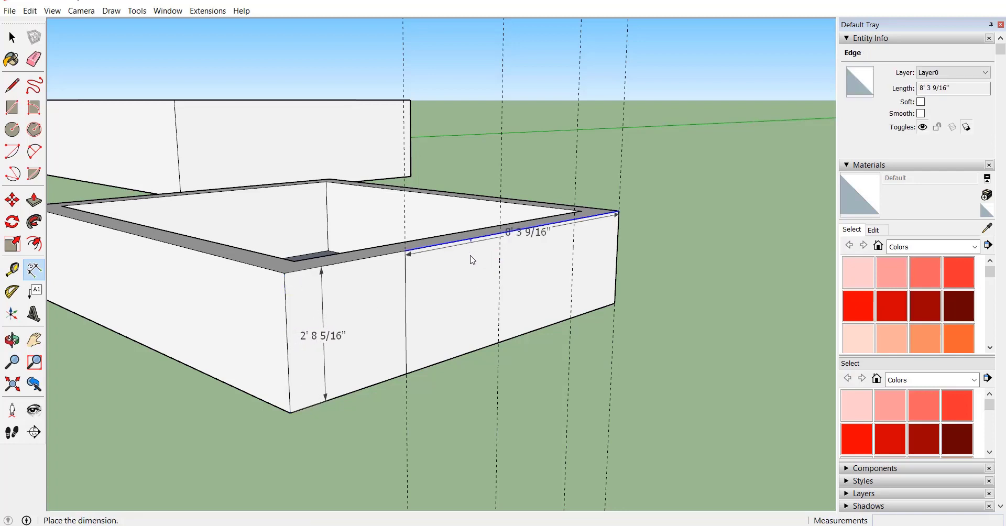
pyautogui.click(470, 268)
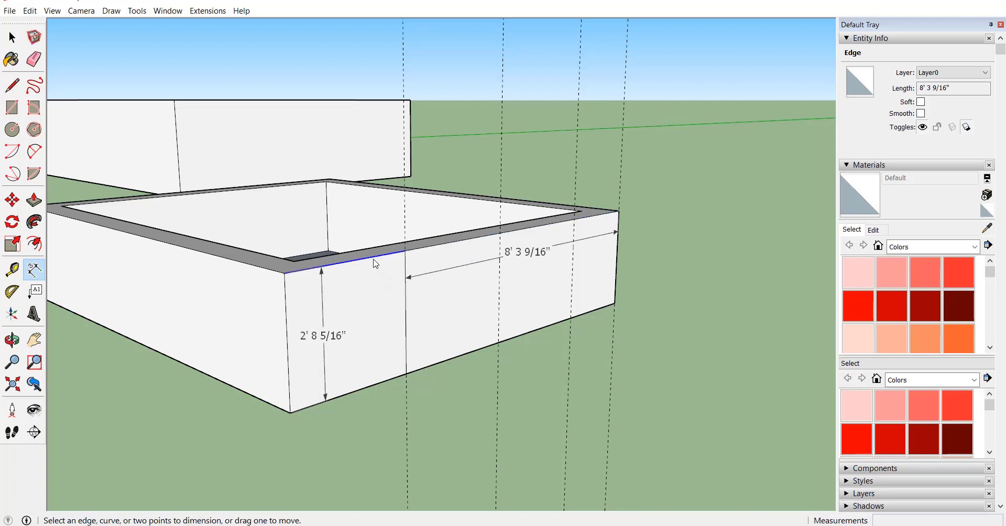
pyautogui.click(373, 257)
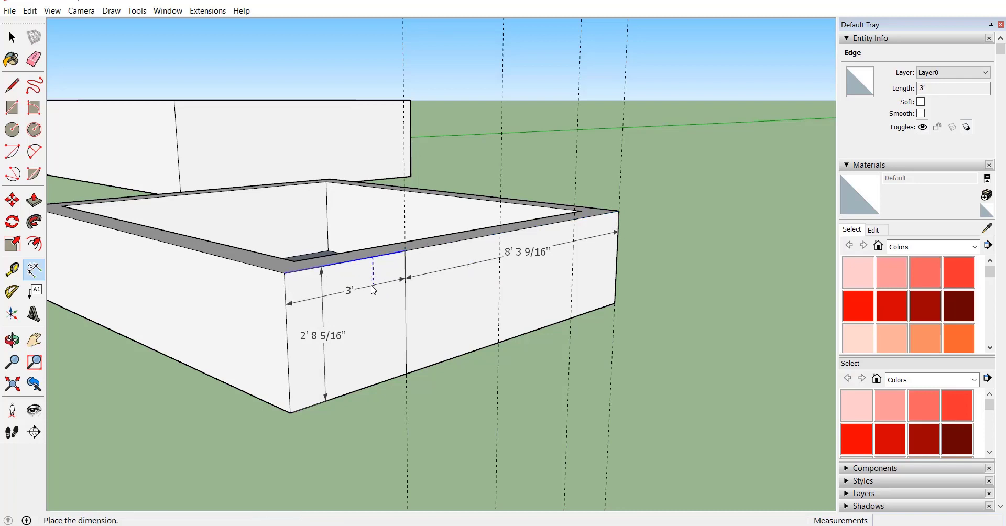
pyautogui.click(374, 290)
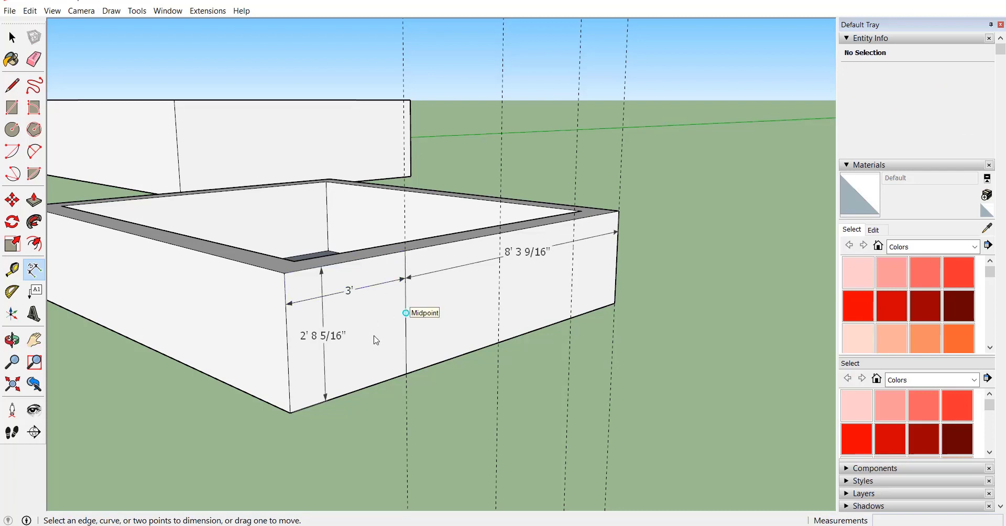
# Step: Draw a diagonal line about 3' 11" long from the dividing line's lower end up to the wall face's upper edge
pyautogui.click(12, 85)
pyautogui.click(406, 373)
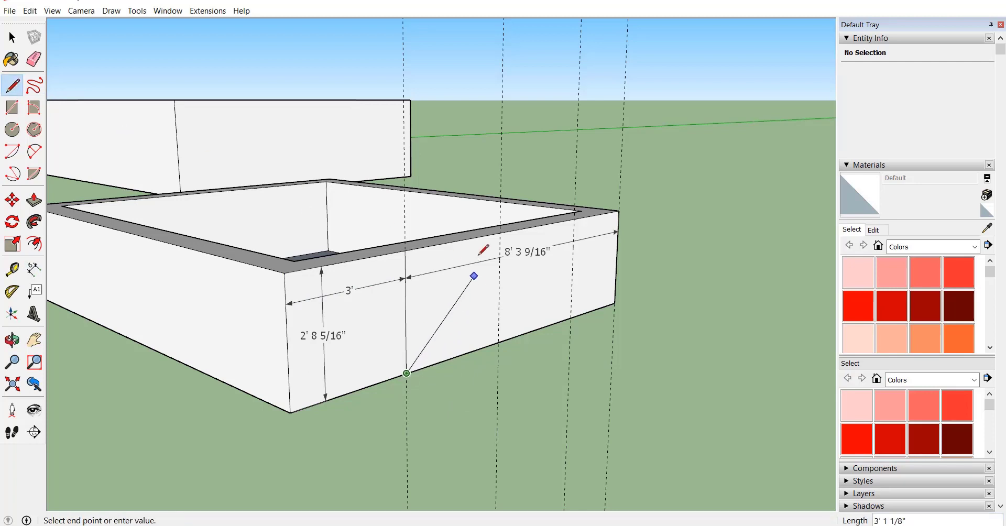
pyautogui.click(494, 234)
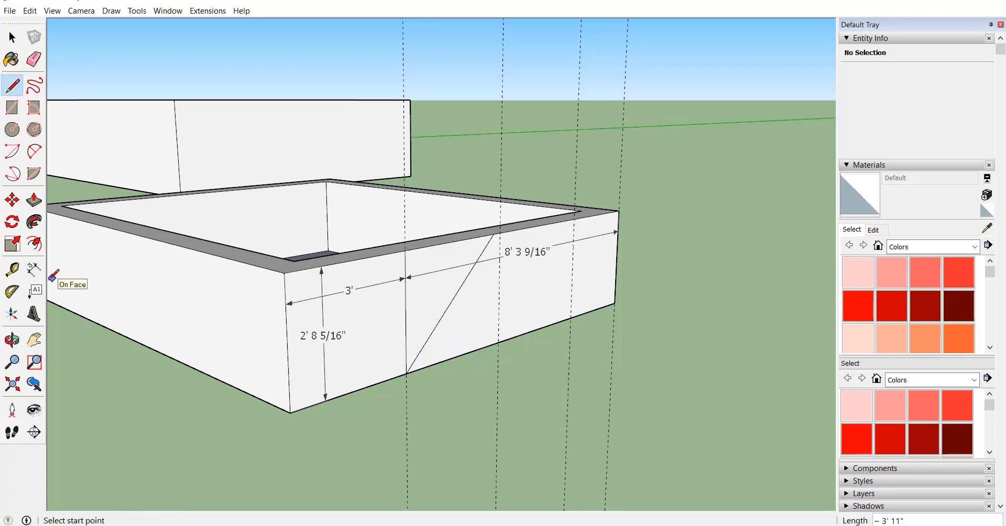
# Step: Use the Protractor at the diagonal's lower end to place an angled guide along the diagonal, measured from the wall's bottom edge
pyautogui.click(16, 295)
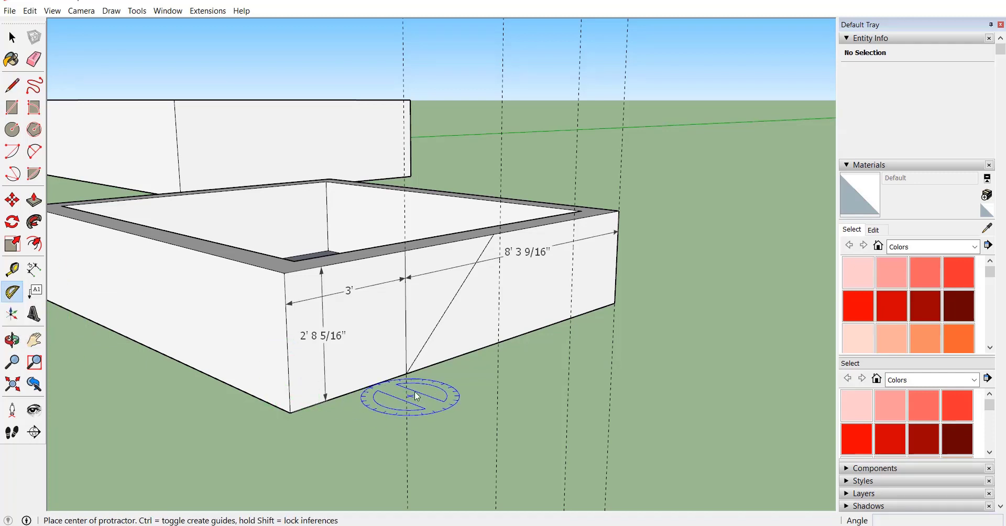
pyautogui.click(407, 374)
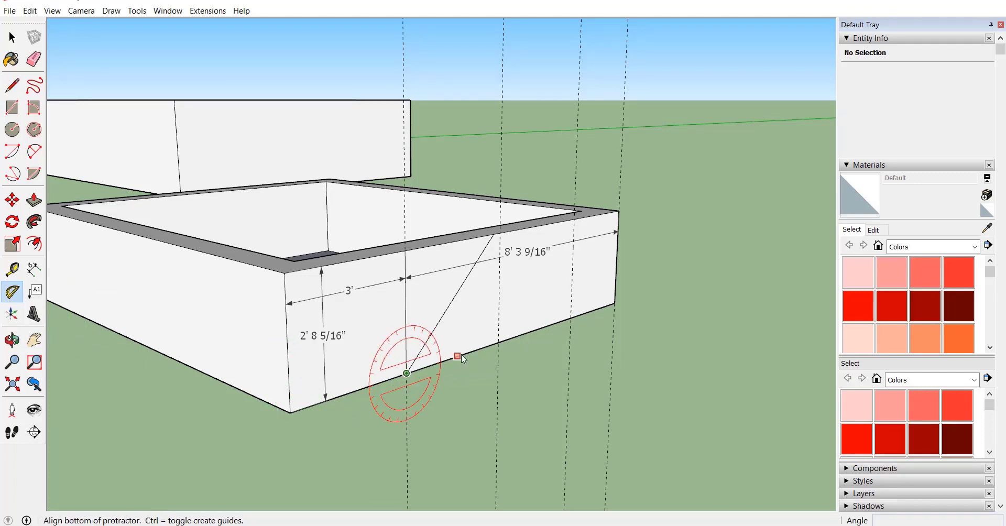
pyautogui.click(480, 349)
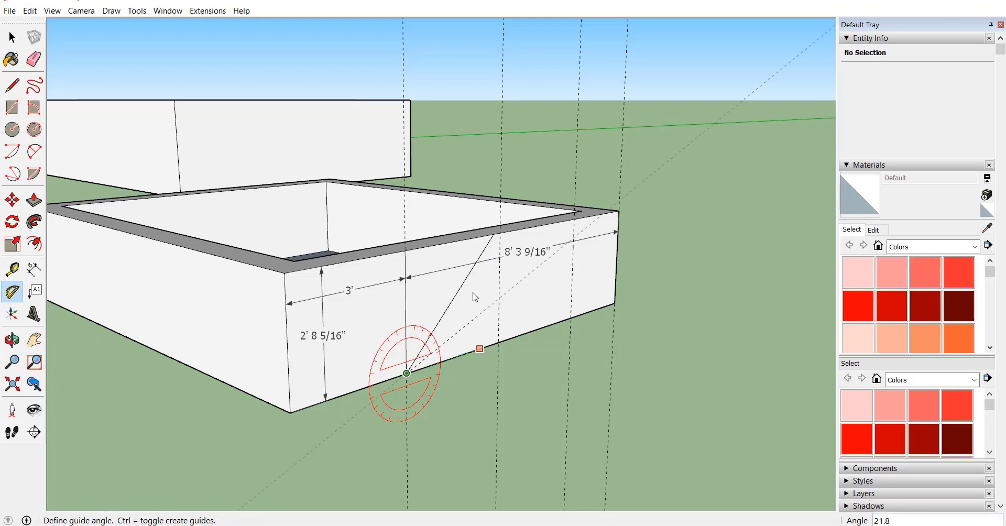
pyautogui.click(481, 265)
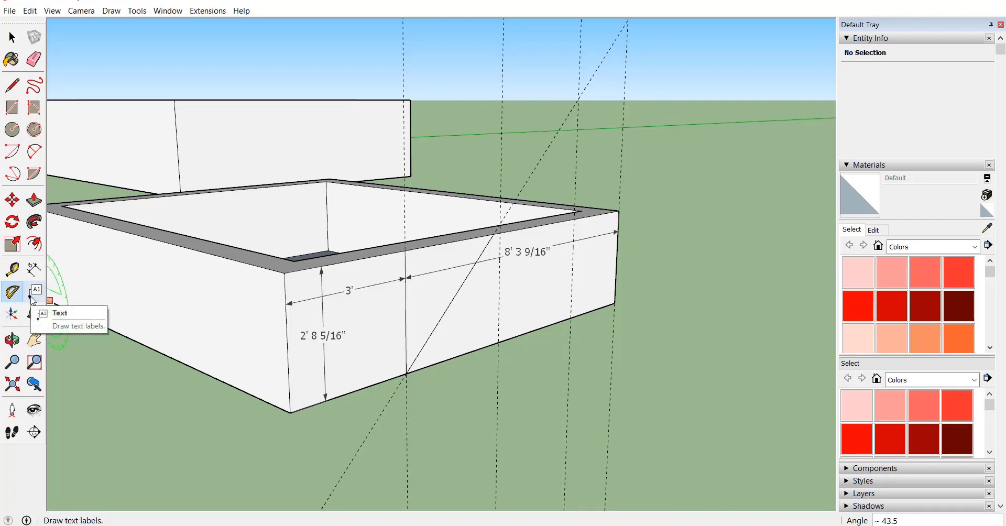
# Step: Attach a leader text label reading "Edge-2" to the wall's bottom edge, placing it on the ground in front
pyautogui.click(32, 297)
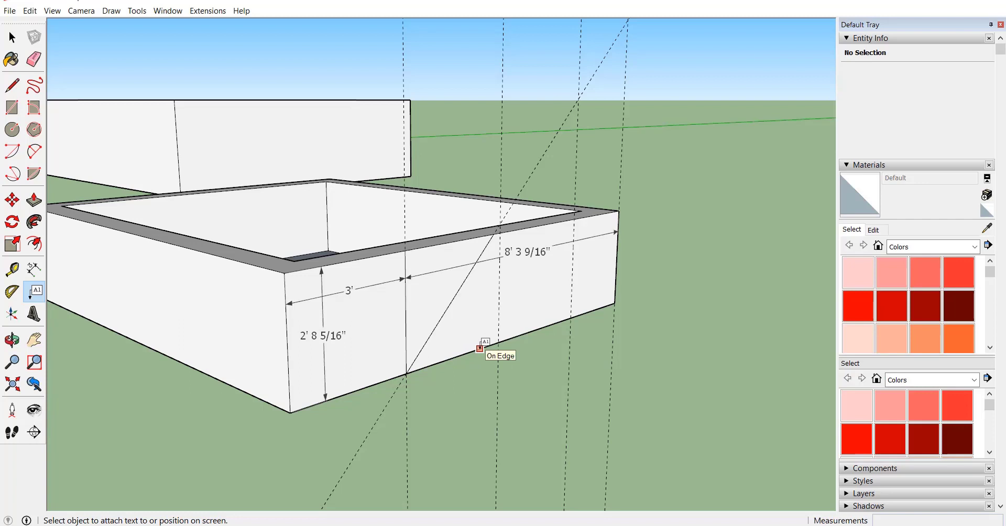
pyautogui.click(480, 349)
pyautogui.click(557, 390)
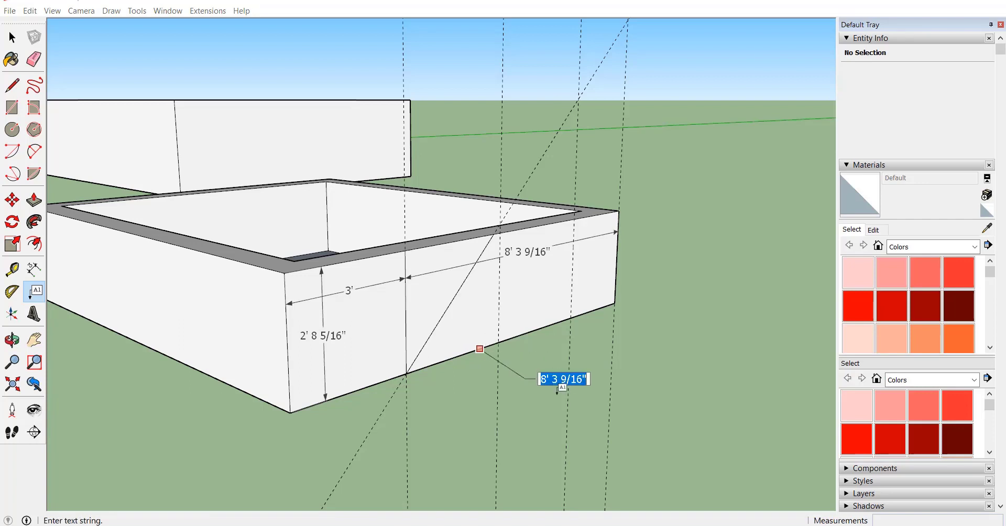
pyautogui.scroll(2, 557, 391)
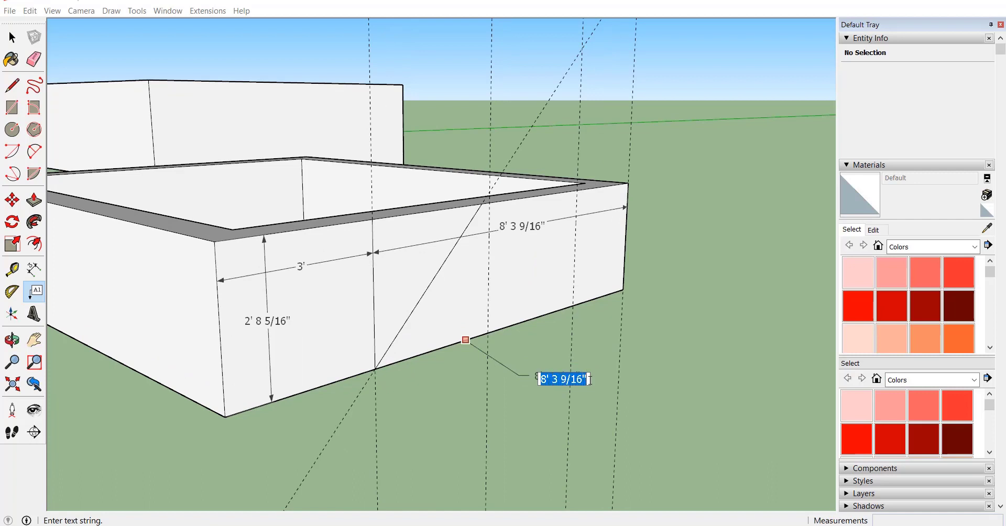
pyautogui.press('Delete')
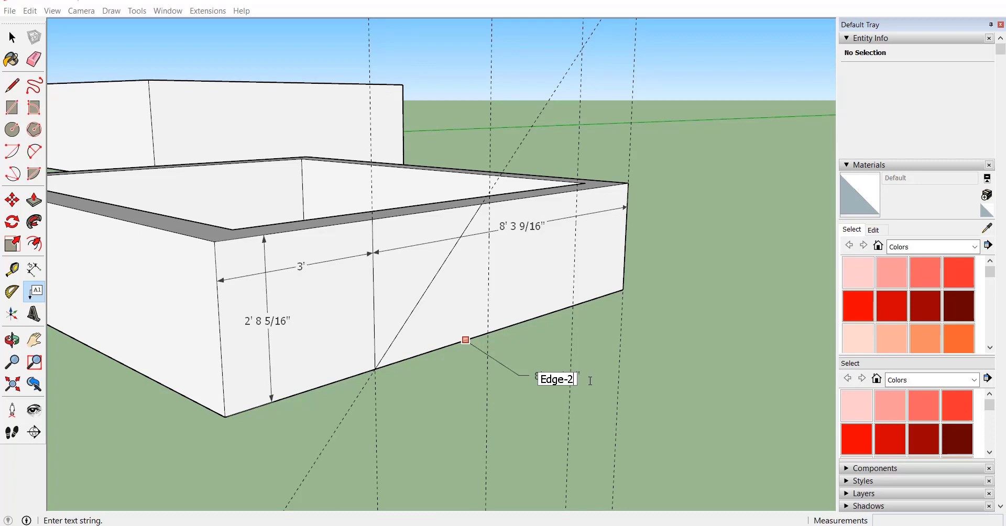
pyautogui.write('Edge-2')
pyautogui.press('Return')
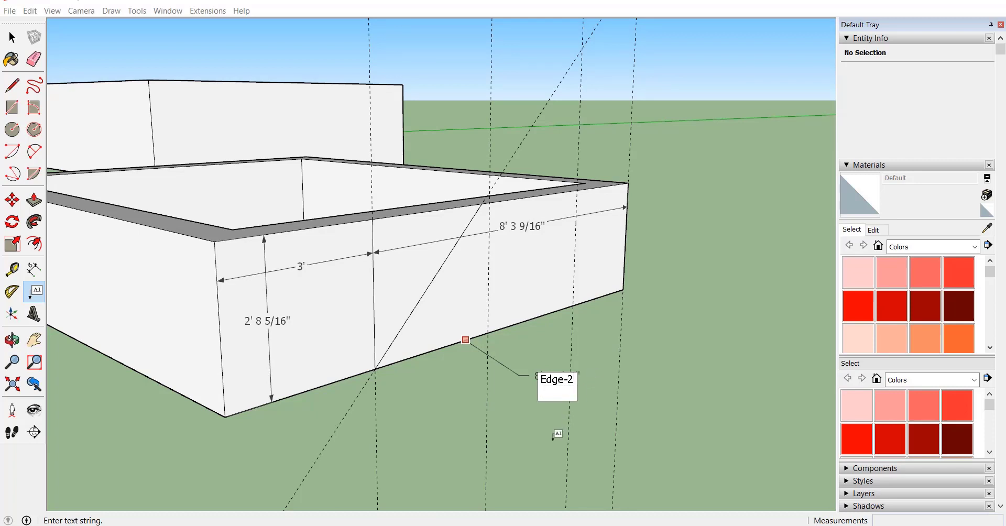
pyautogui.click(556, 433)
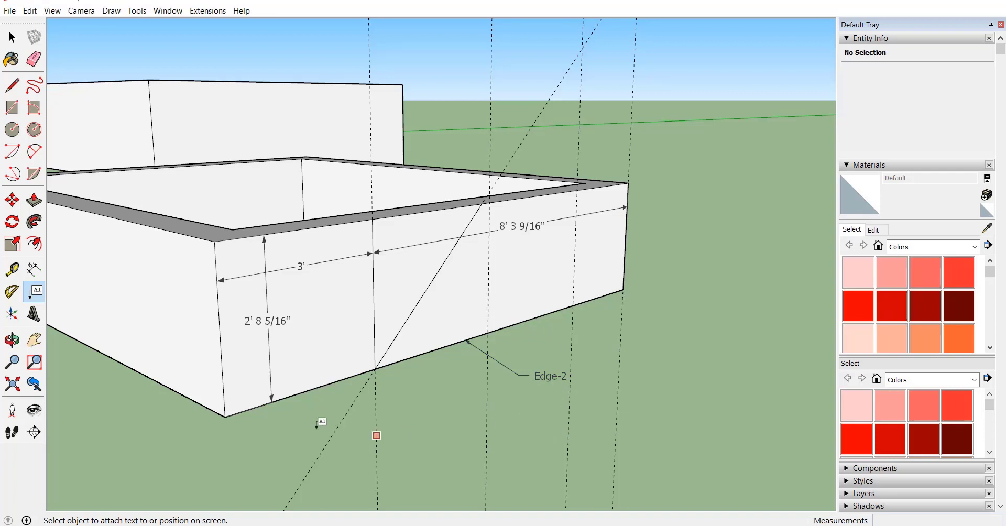
# Step: Create filled 3D text "SketchUp" in Tahoma, 10" high and extruded 1", and place it on the wall face beyond the diagonal
pyautogui.click(34, 317)
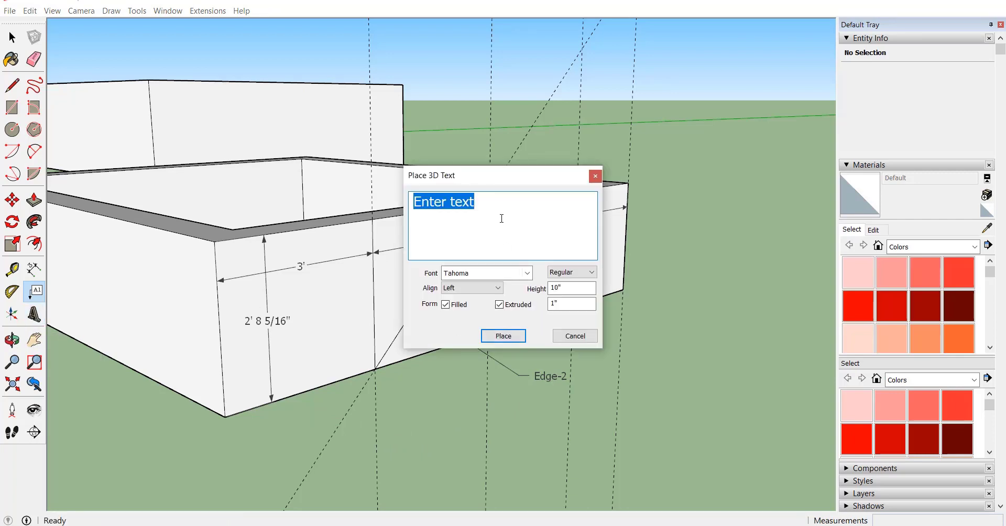
pyautogui.write('SketchUp')
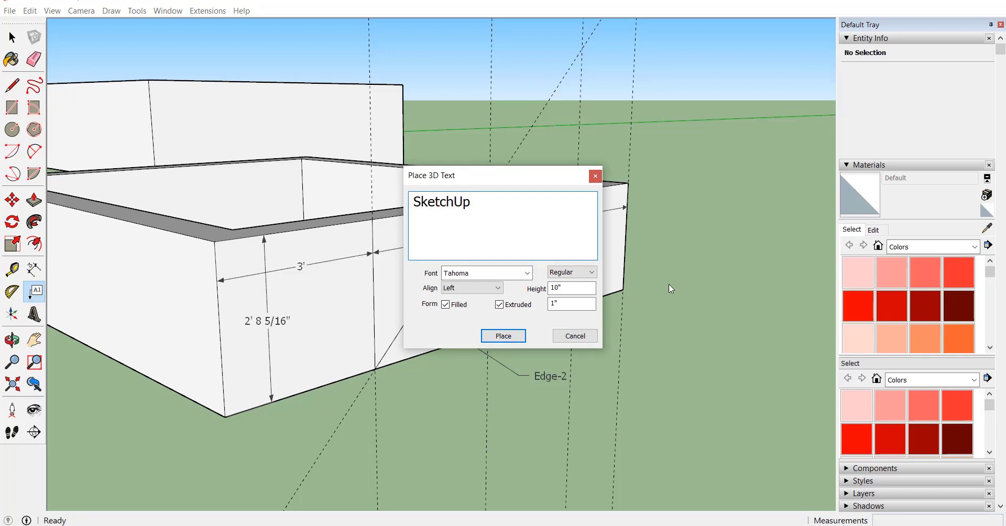
pyautogui.click(503, 336)
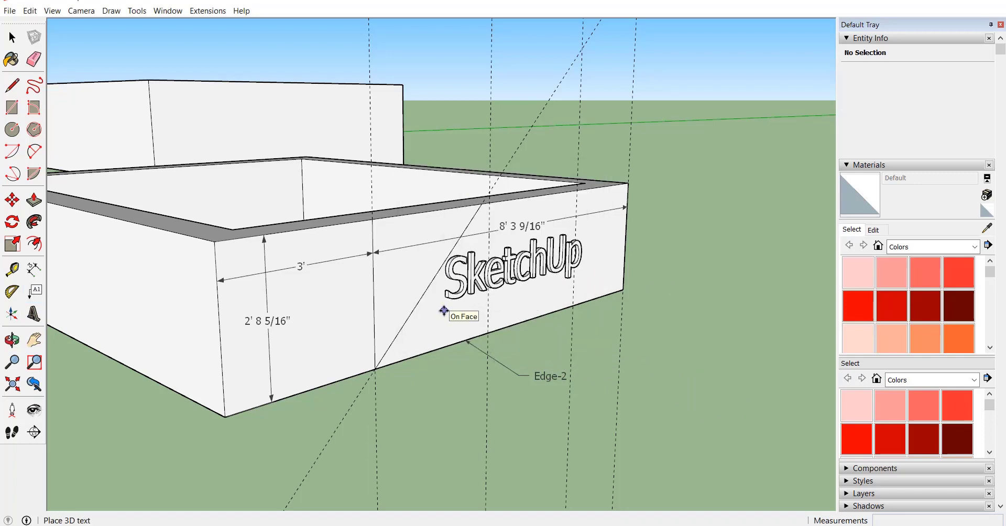
pyautogui.click(444, 310)
pyautogui.scroll(3, 439, 301)
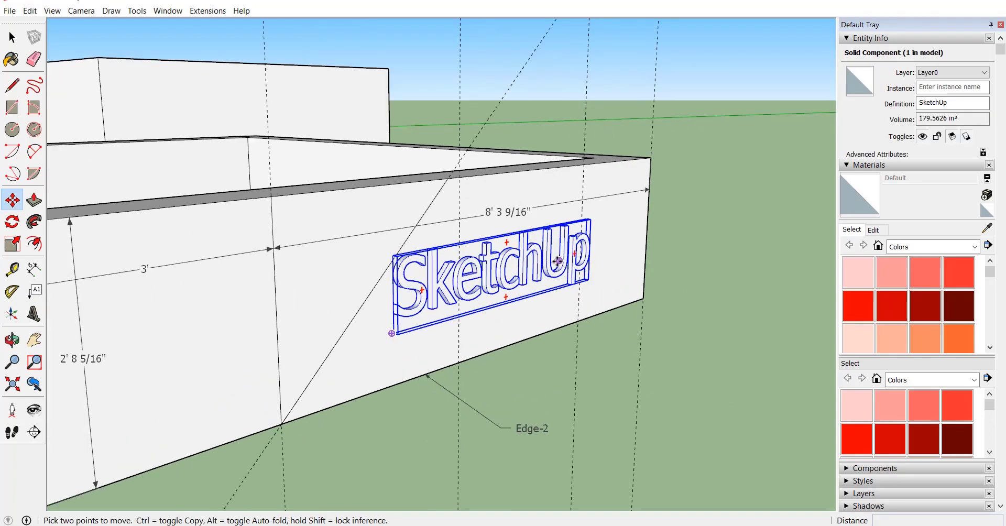
# Step: Open the 3D text component for editing and paint the front faces of the letters S, k and e with Color G03
pyautogui.press('space')
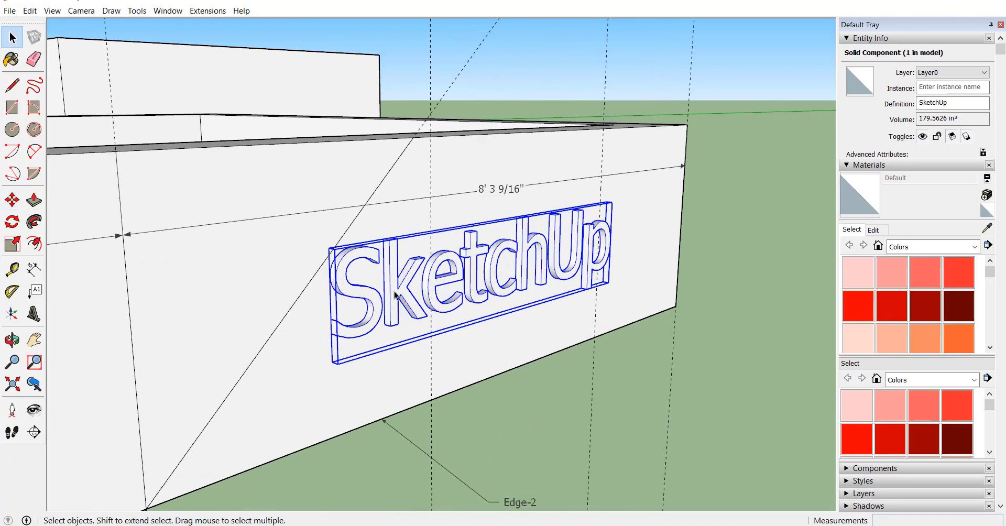
pyautogui.doubleClick(396, 297)
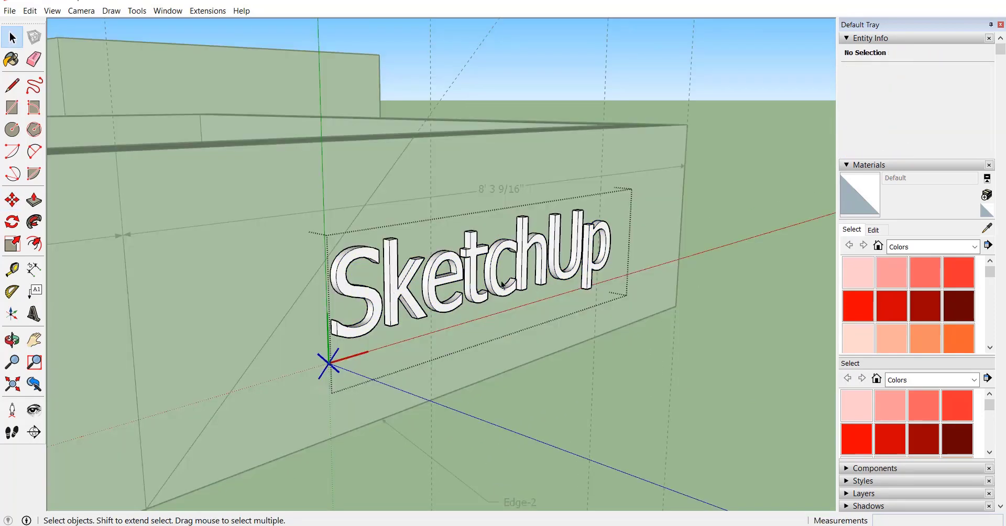
pyautogui.click(11, 59)
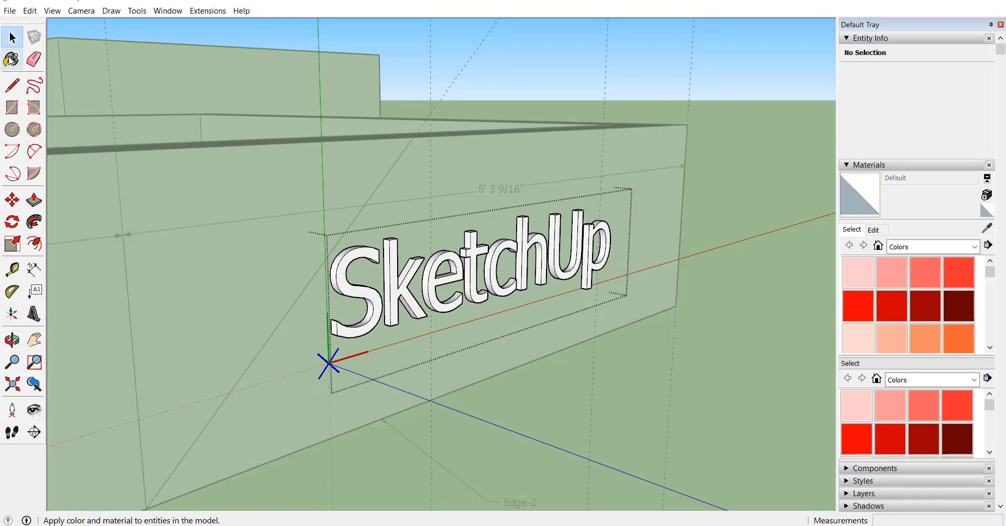
pyautogui.scroll(-5, 912, 291)
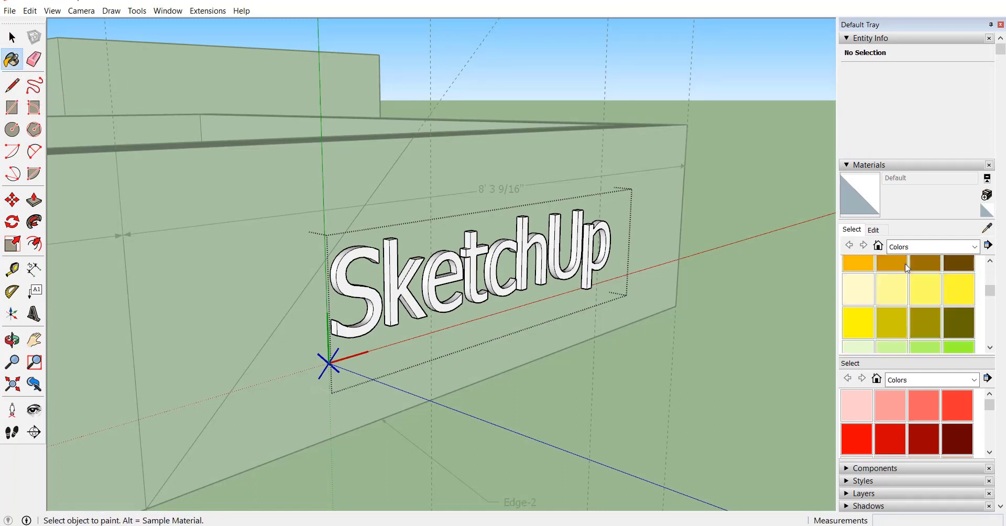
pyautogui.scroll(-2, 913, 291)
pyautogui.click(913, 290)
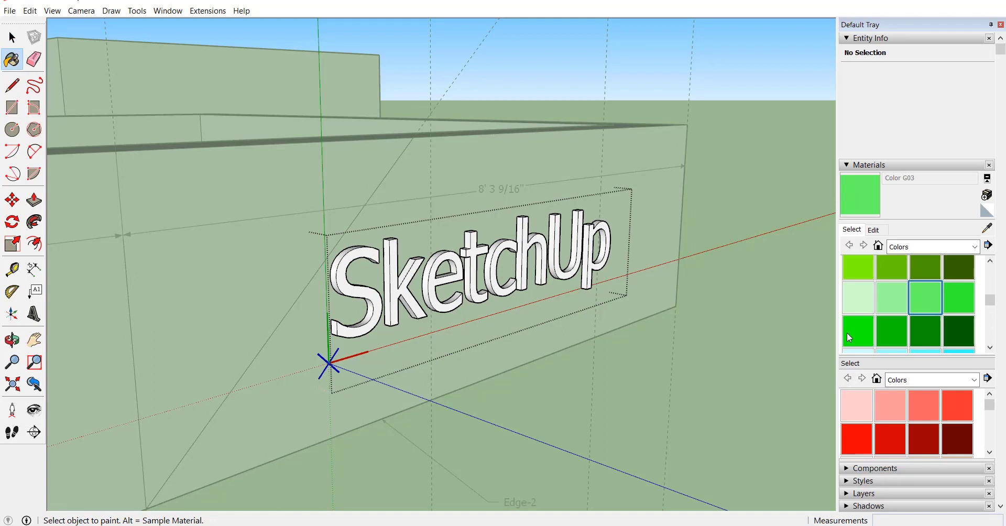
pyautogui.click(346, 276)
pyautogui.click(400, 272)
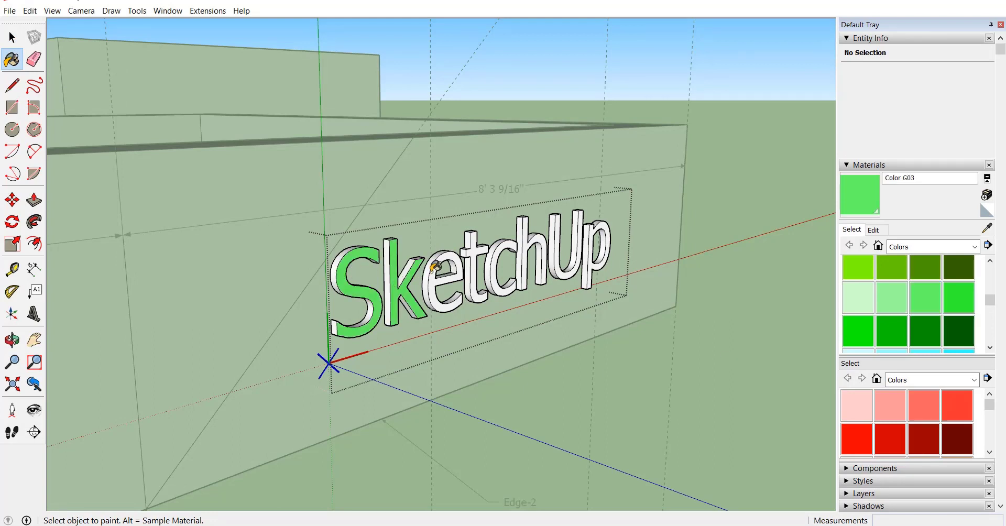
pyautogui.click(434, 269)
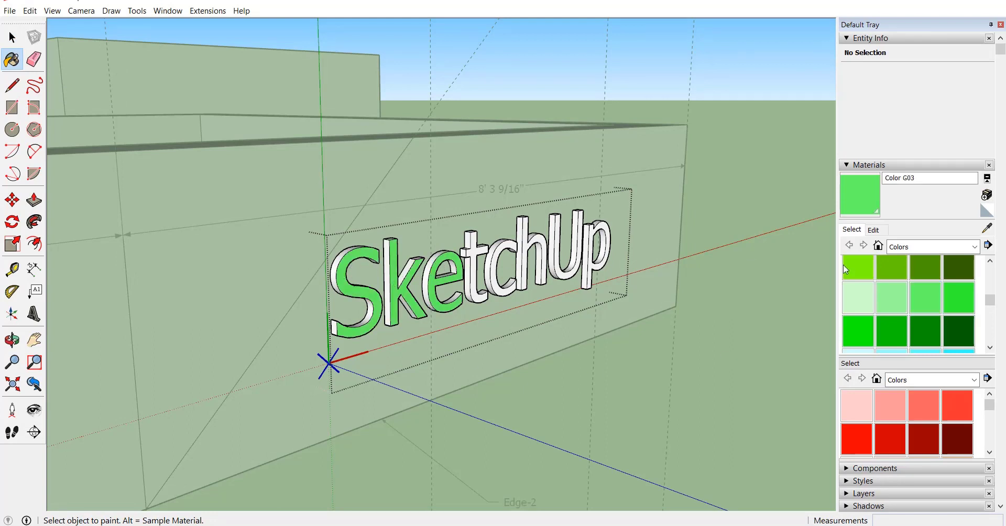
# Step: Paint the front faces of the letters t, c and h with Wood Floor Parquet and leave the text component
pyautogui.click(927, 246)
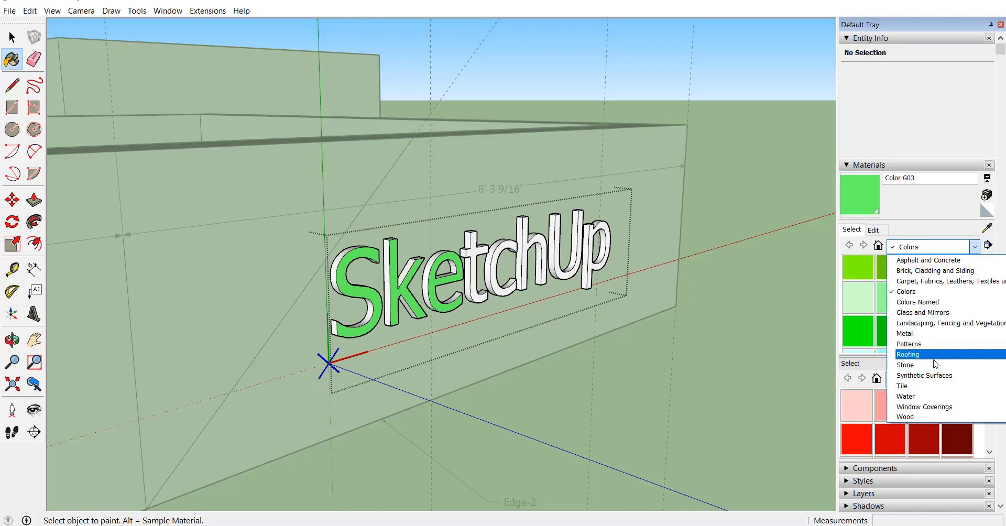
pyautogui.click(921, 416)
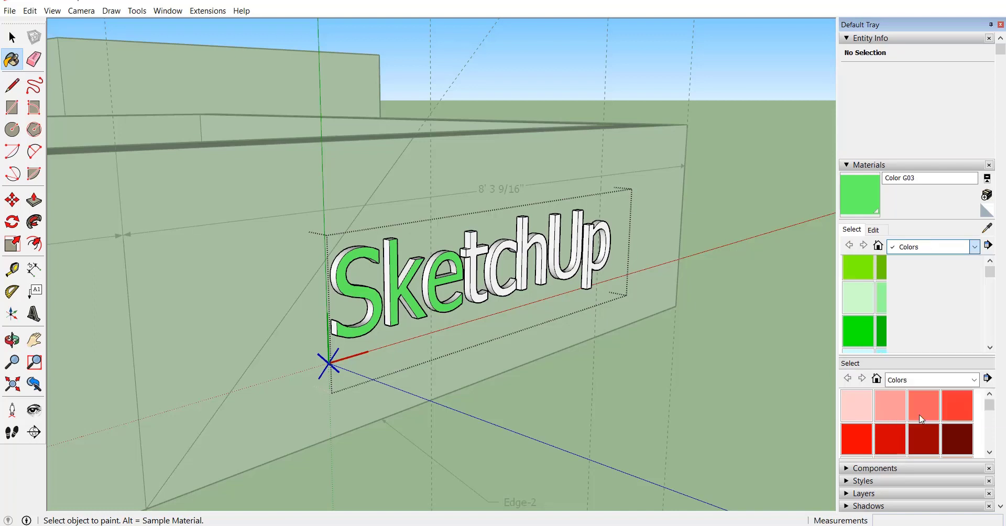
pyautogui.click(925, 309)
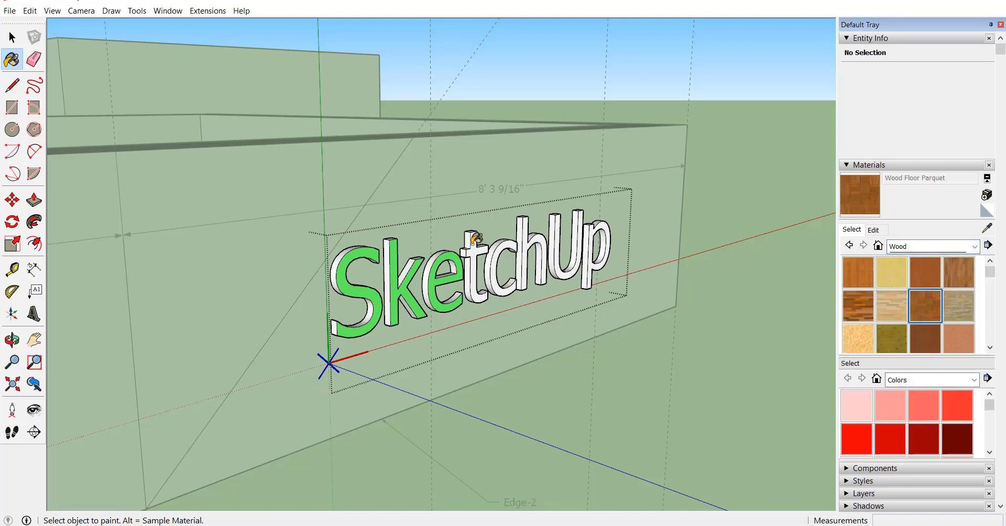
pyautogui.click(479, 244)
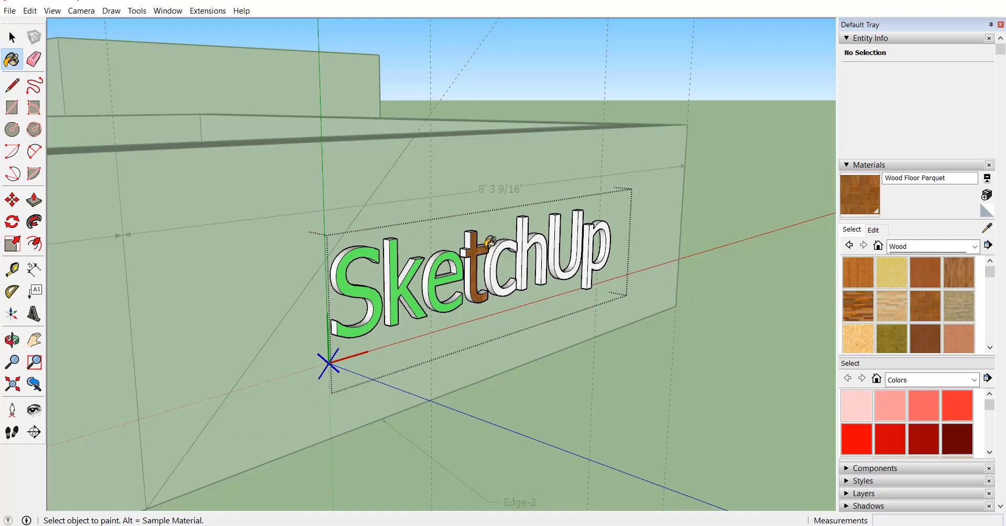
pyautogui.click(529, 240)
pyautogui.click(519, 241)
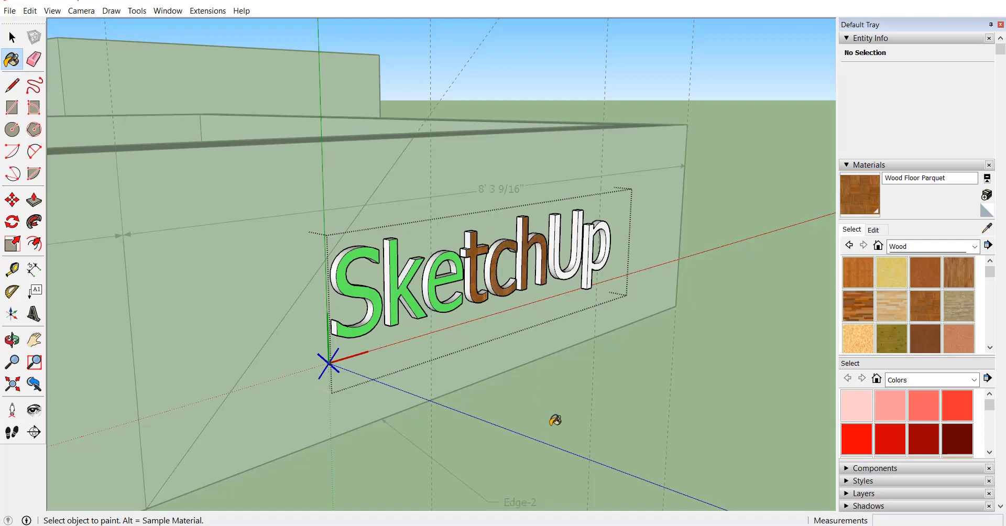
pyautogui.press('space')
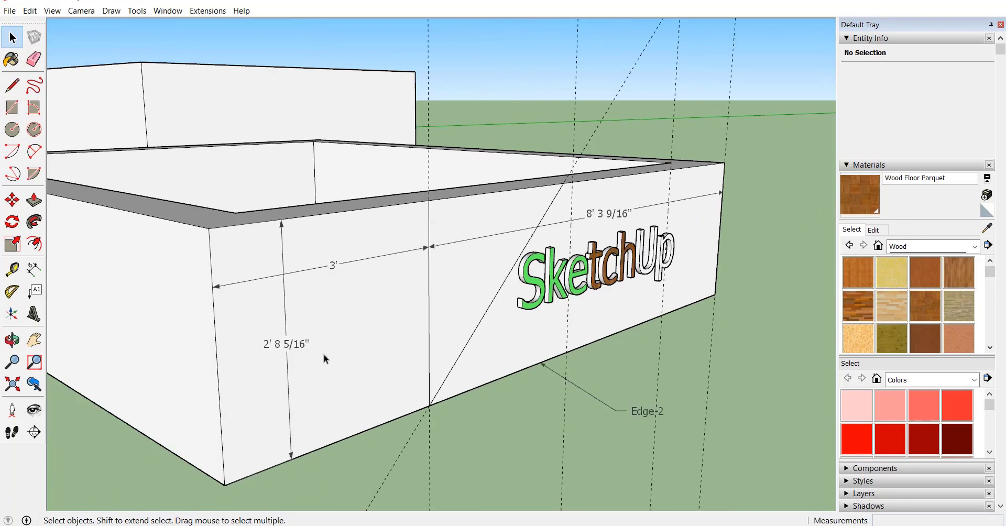
# Step: Sample the green from the letter S and paint the 3' wide wall section beside the near corner with it
pyautogui.doubleClick(324, 354)
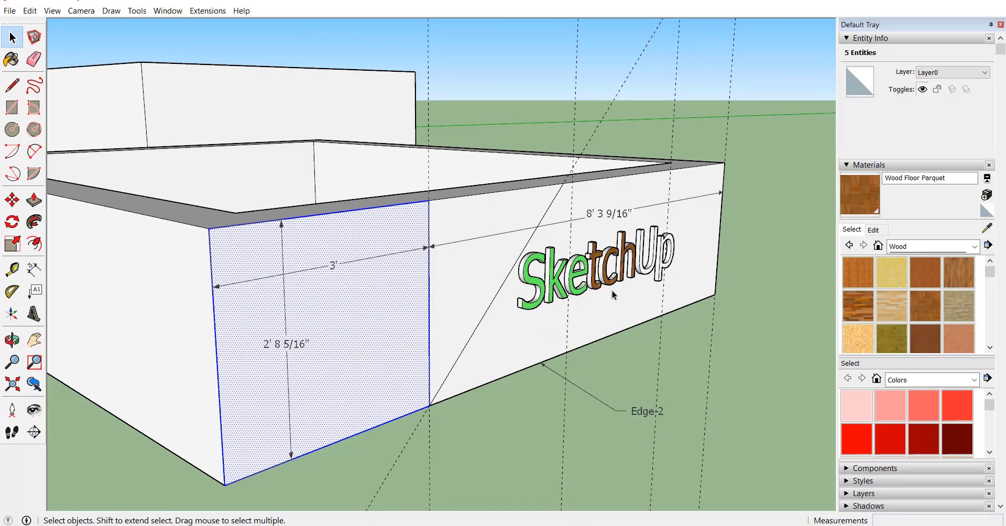
pyautogui.click(987, 231)
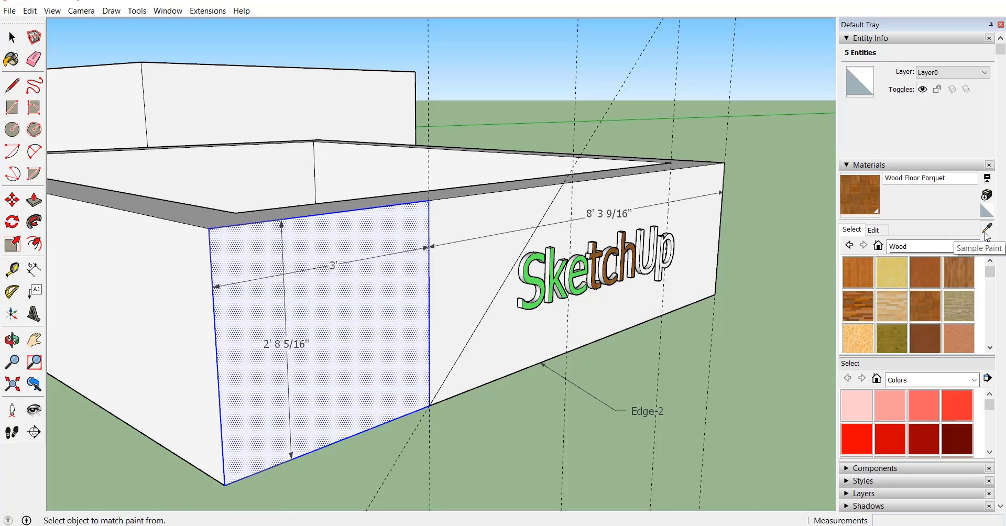
pyautogui.click(986, 232)
pyautogui.click(986, 231)
pyautogui.scroll(3, 537, 274)
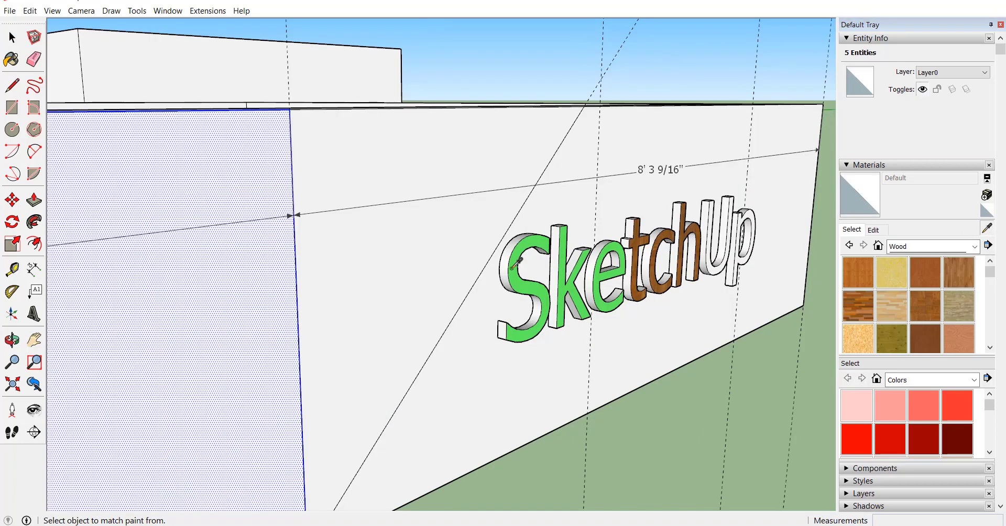
pyautogui.click(513, 266)
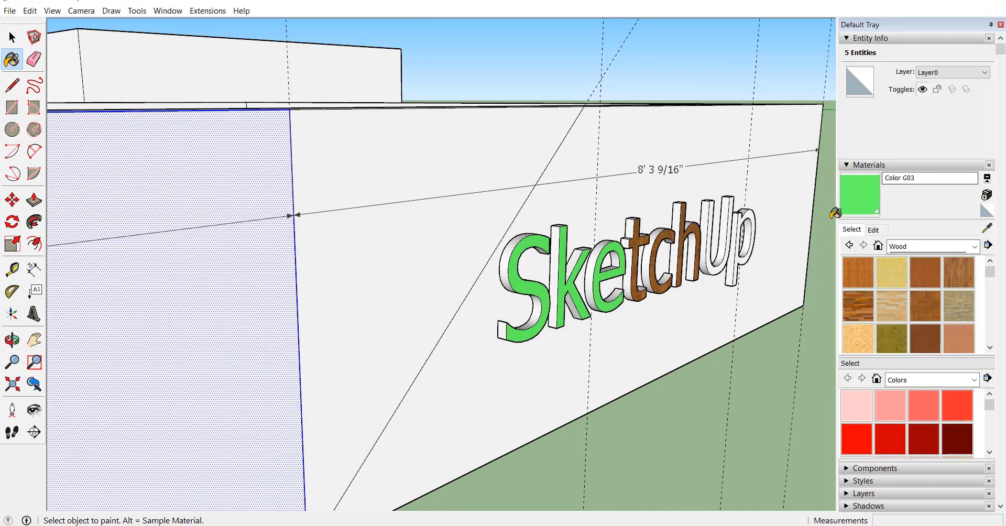
pyautogui.scroll(-5, 813, 167)
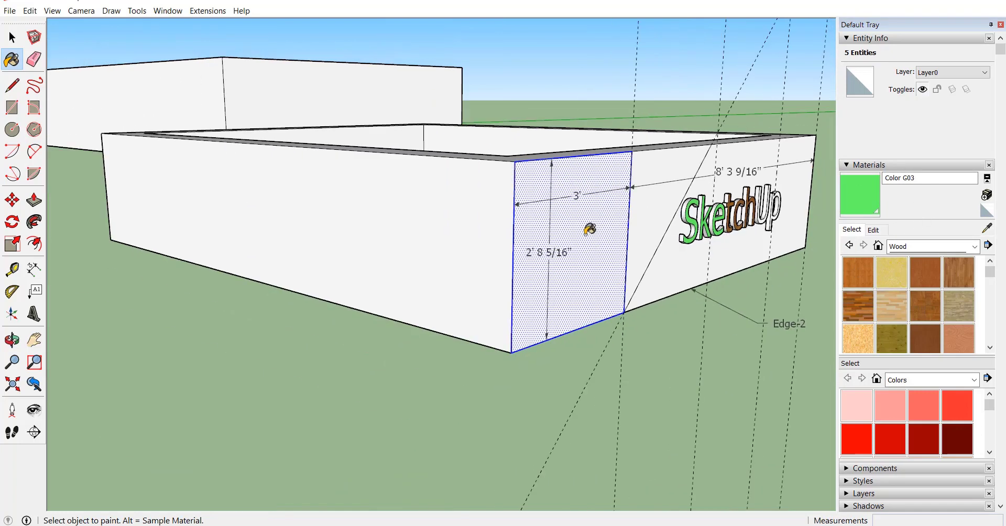
pyautogui.click(593, 221)
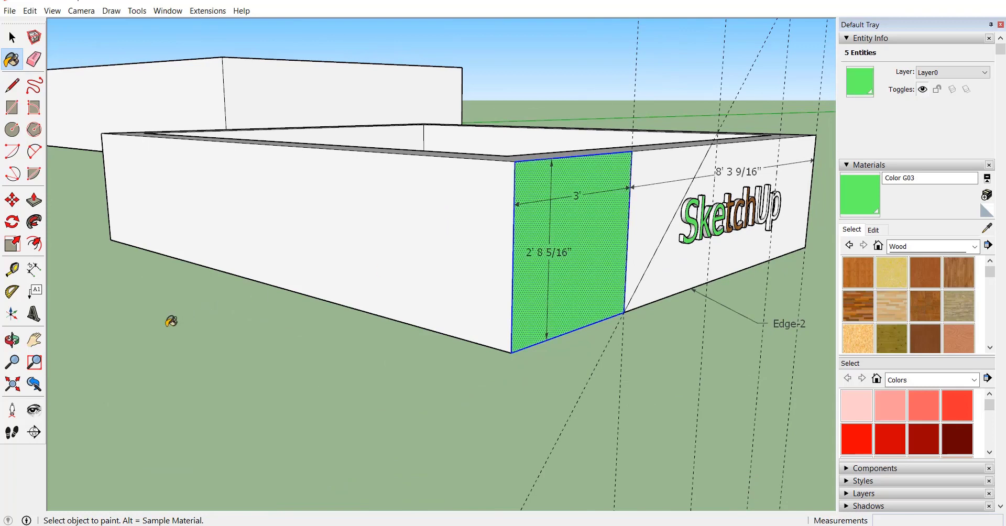
pyautogui.scroll(-2, 156, 333)
pyautogui.scroll(2, 377, 301)
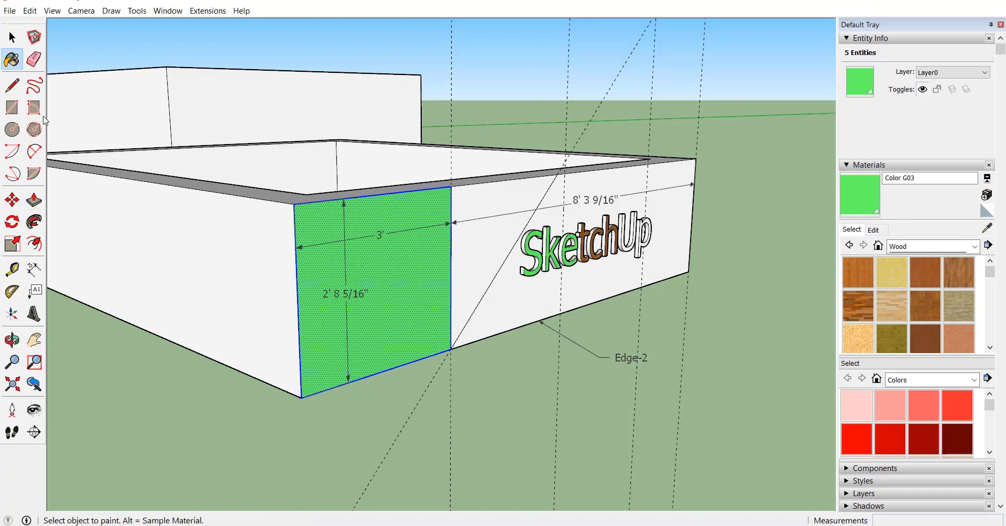
# Step: Erase all the dashed vertical and angled guides crossing the wall face
pyautogui.click(36, 62)
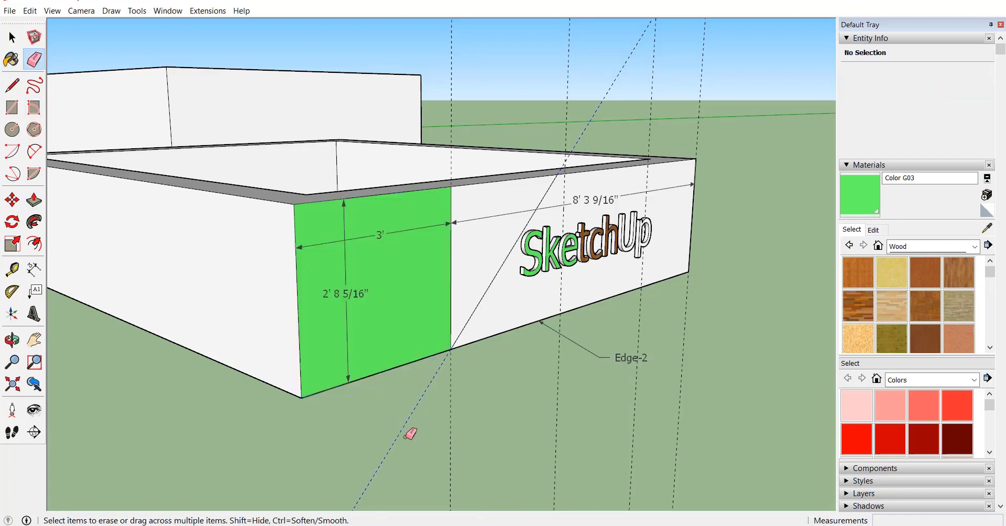
pyautogui.moveTo(581, 467)
pyautogui.mouseDown()
pyautogui.moveTo(699, 451)
pyautogui.moveTo(564, 441)
pyautogui.moveTo(636, 424)
pyautogui.moveTo(559, 417)
pyautogui.moveTo(532, 382)
pyautogui.moveTo(203, 297)
pyautogui.mouseUp()
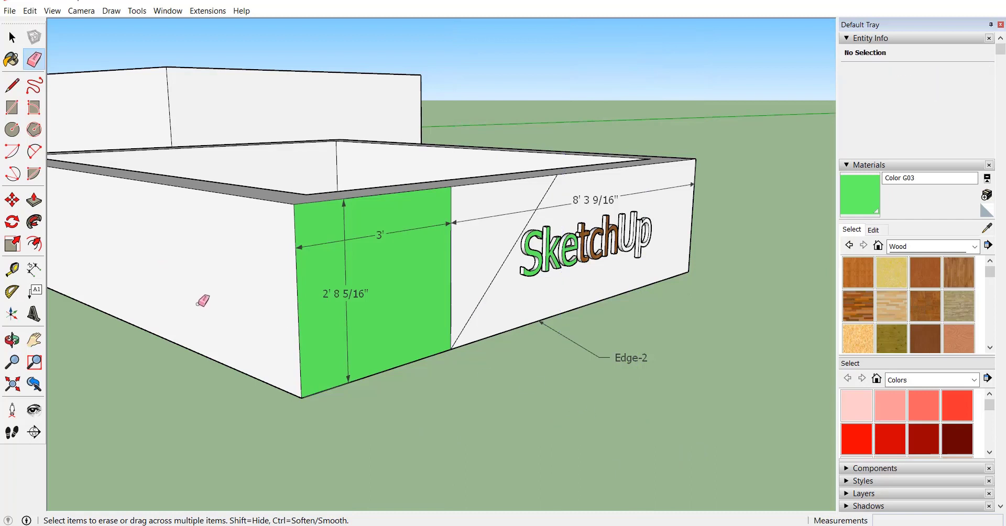
pyautogui.scroll(-2, 226, 341)
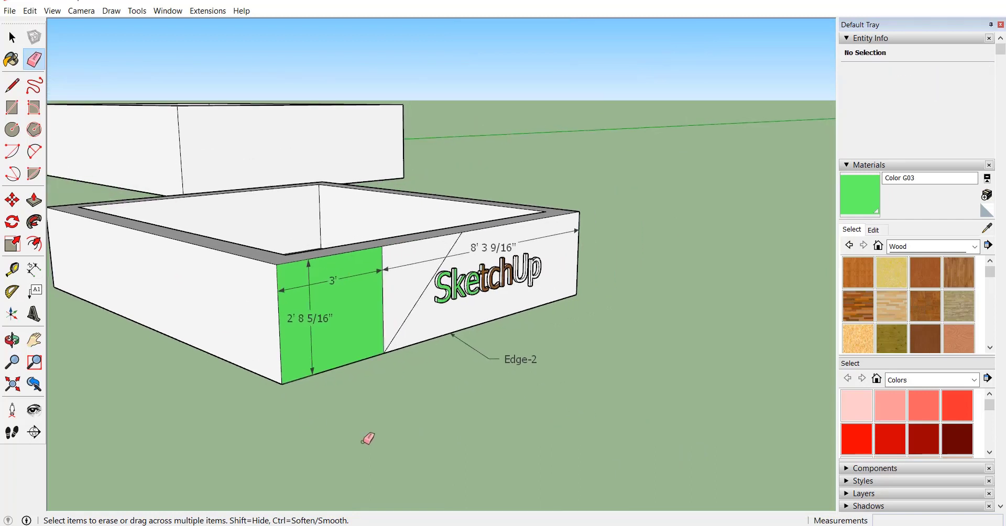